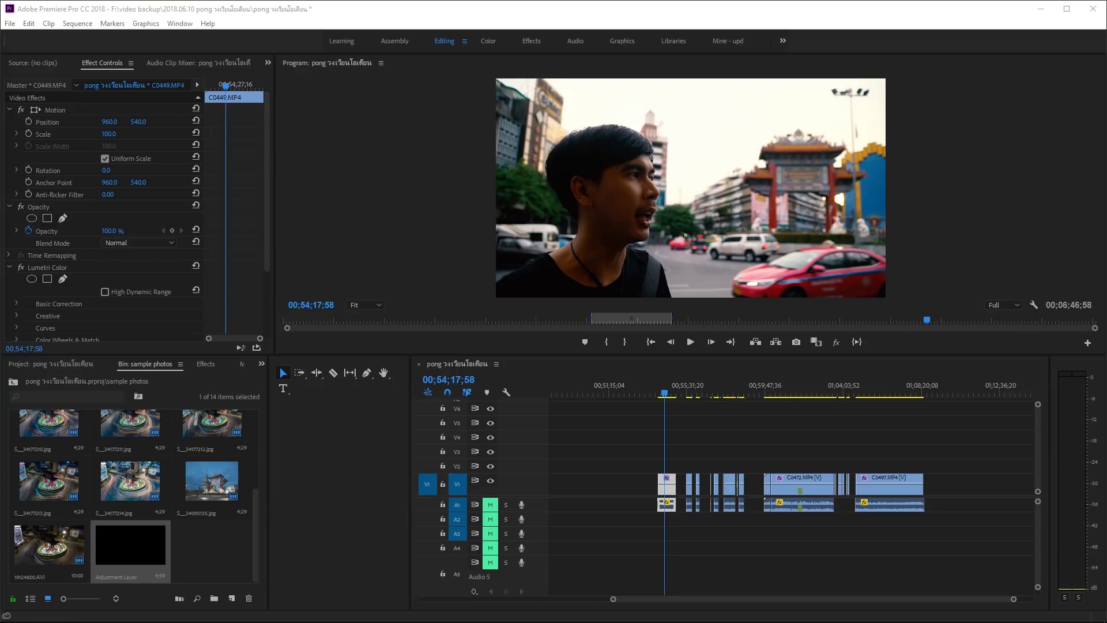
Step: Undo and redo the last clip change on the timeline
{"action": "left_click", "coordinate": [682, 488]}
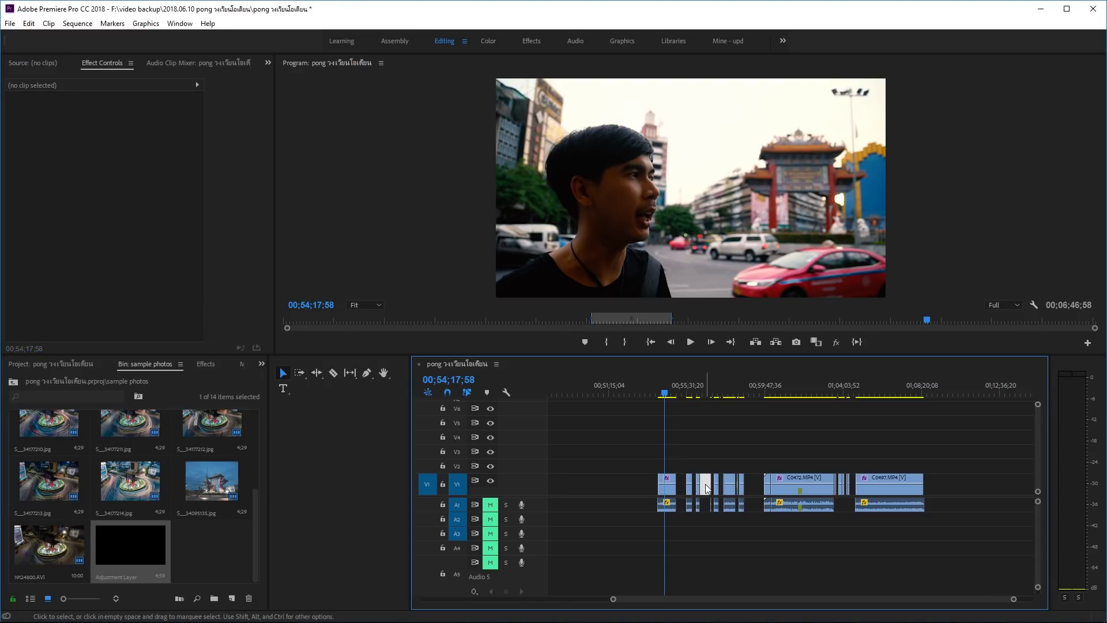
{"action": "key", "text": "ctrl+z"}
{"action": "key", "text": "ctrl+shift+z"}
Step: Ripple-trim the short V1 clip so later clips shift left, save, and play the sequence
{"action": "key", "text": "ctrl+z"}
{"action": "key", "text": "ctrl+z"}
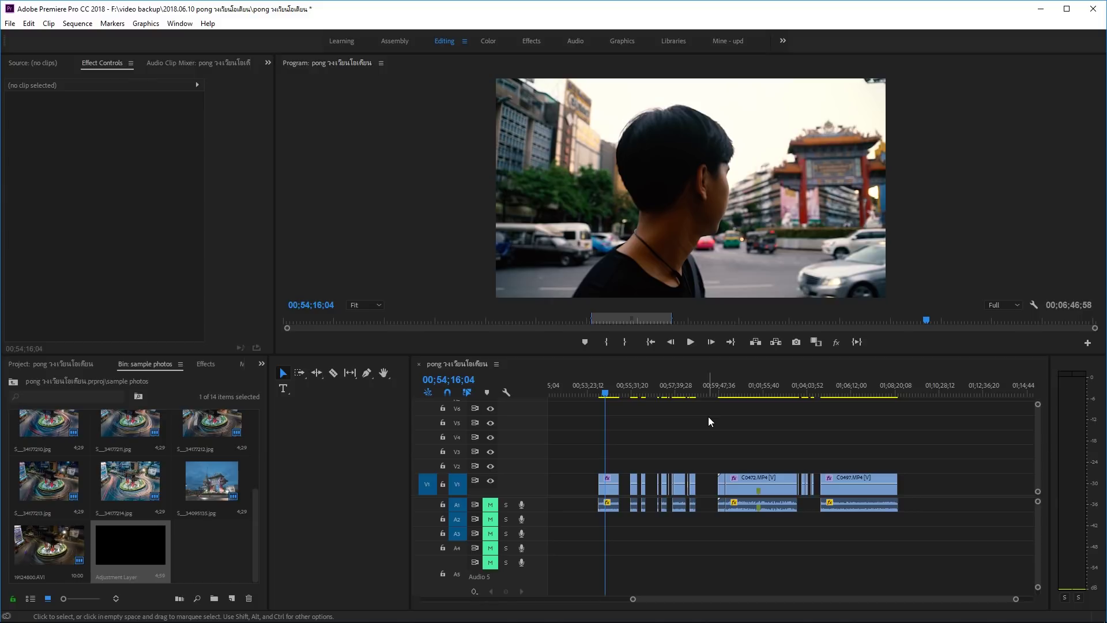
{"action": "key", "text": "ctrl+s"}
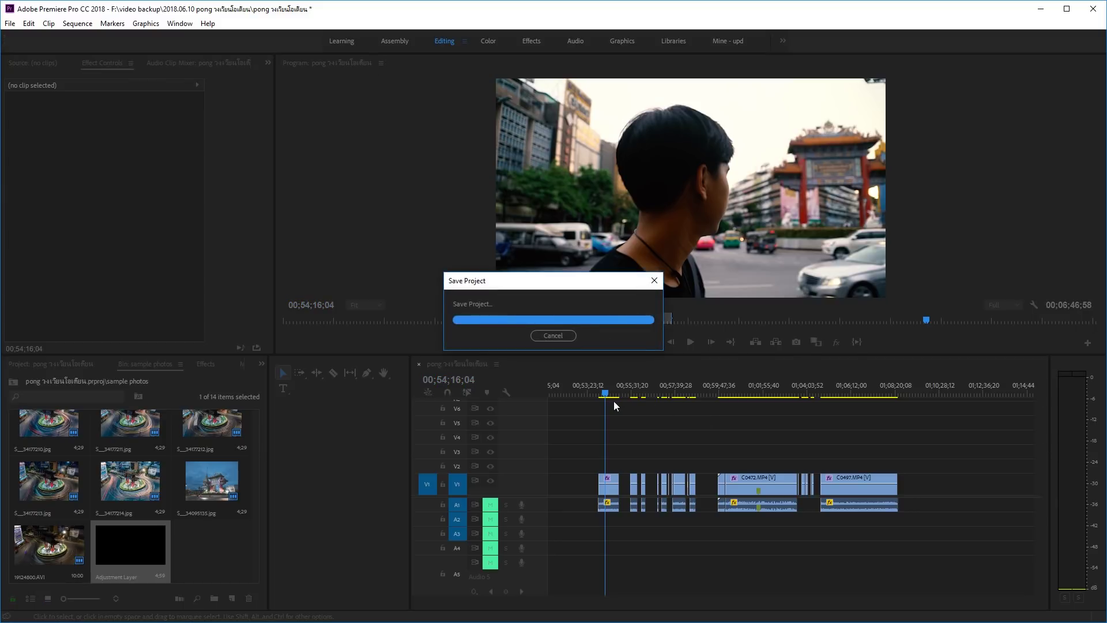
{"action": "key", "text": "space"}
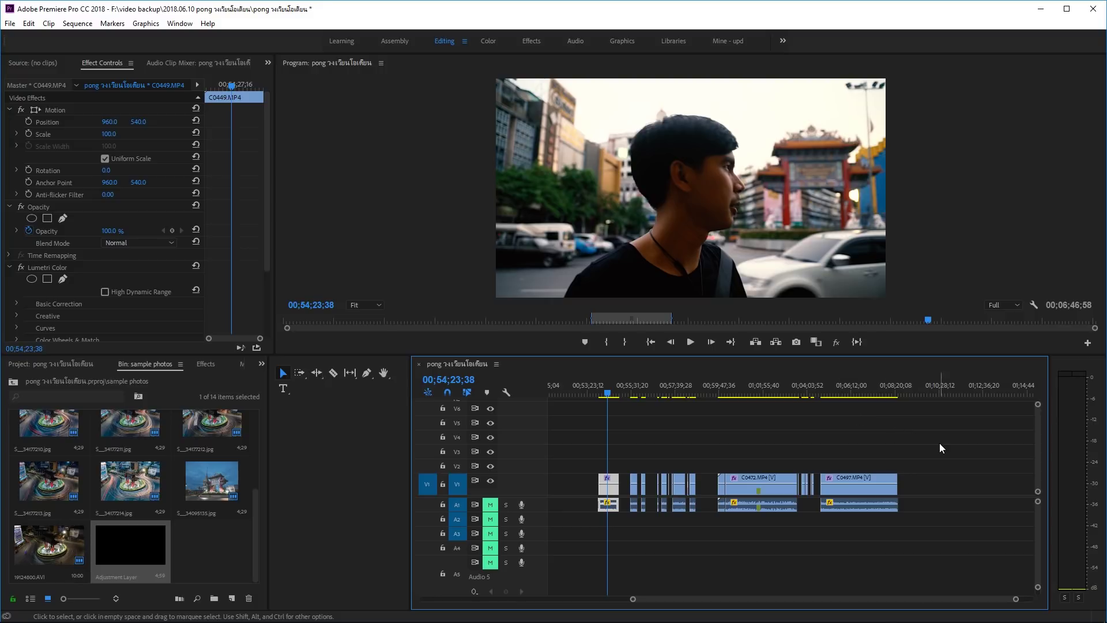
Step: Select all the timeline clips and apply Sequence > Close Gap
{"action": "left_click_drag", "start_coordinate": [941, 443], "coordinate": [575, 523]}
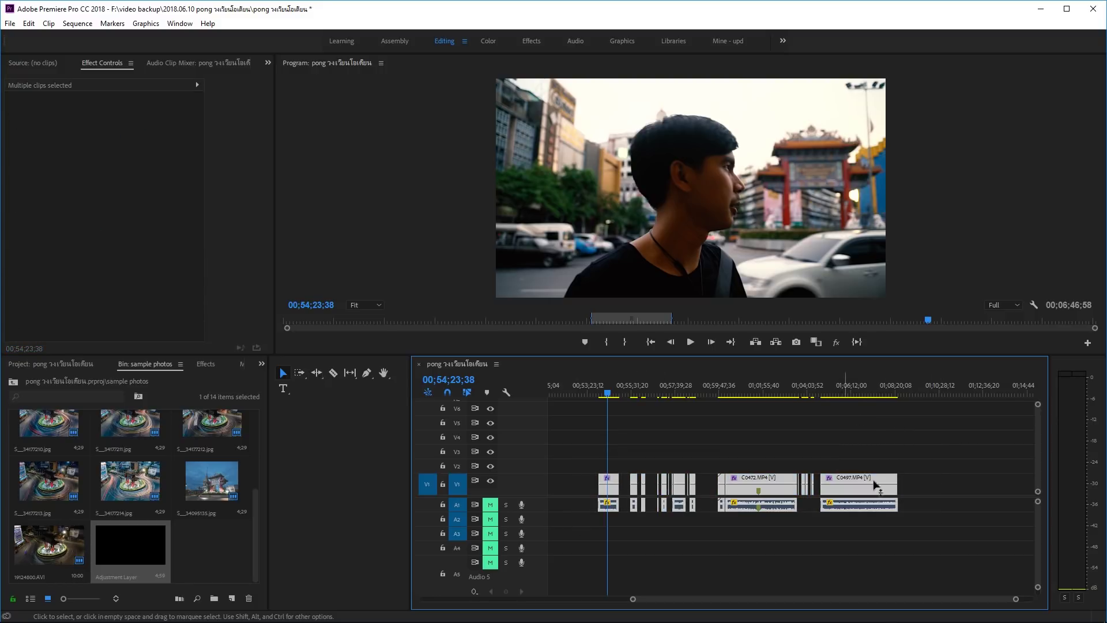
{"action": "left_click_drag", "start_coordinate": [972, 440], "coordinate": [580, 511]}
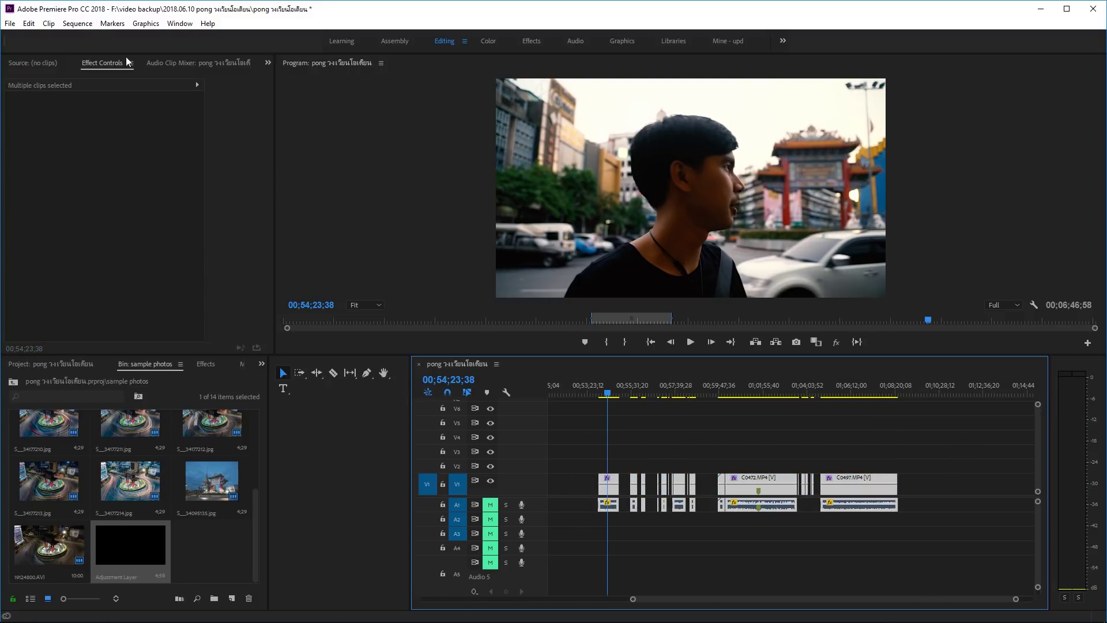
{"action": "left_click", "coordinate": [77, 23]}
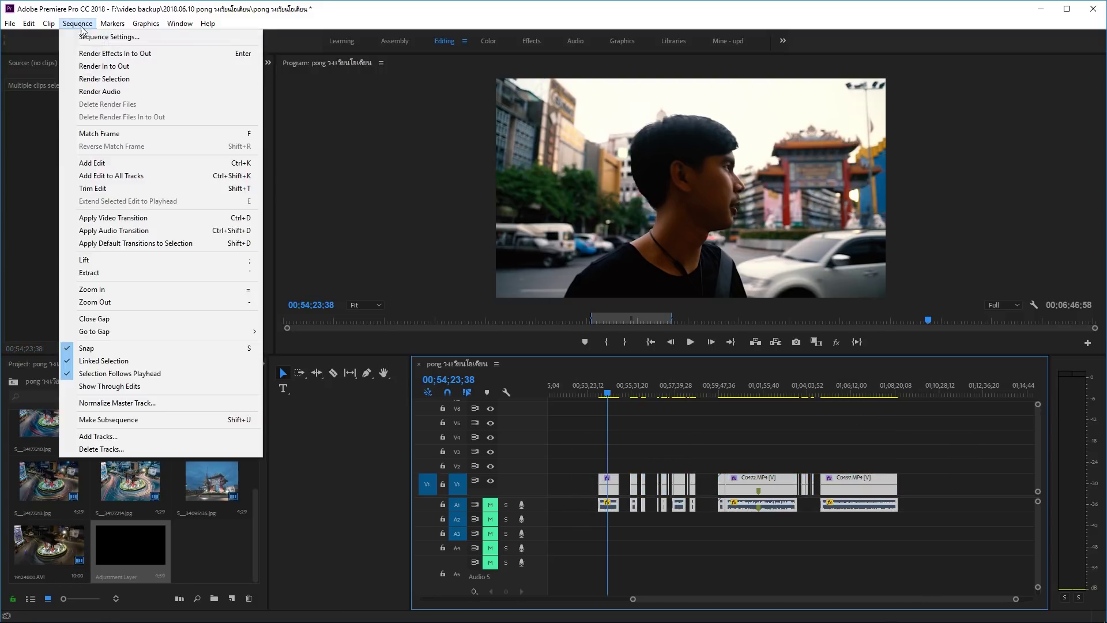
{"action": "left_click", "coordinate": [119, 320]}
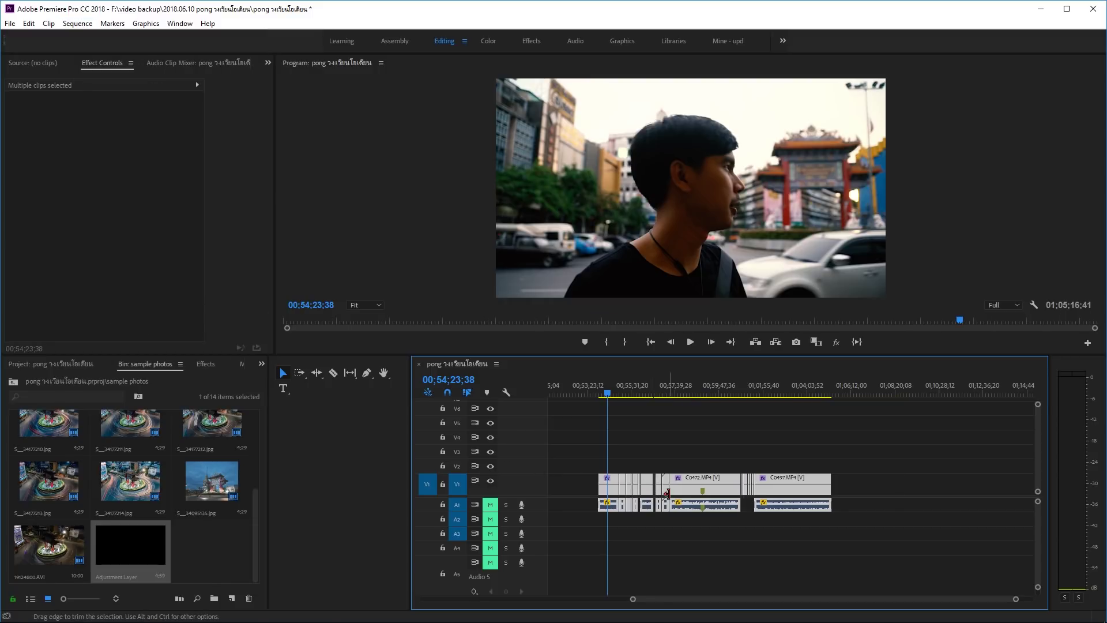
{"action": "scroll", "coordinate": [653, 492], "scroll_direction": "up", "scroll_amount": 3}
{"action": "scroll", "coordinate": [707, 490], "scroll_direction": "up", "scroll_amount": 3}
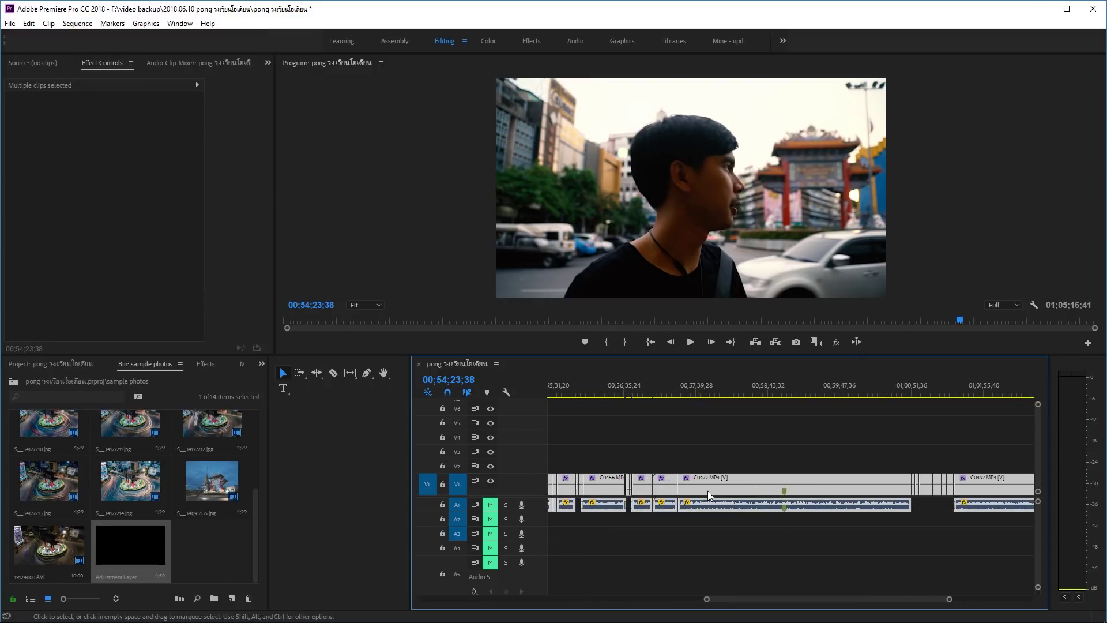
{"action": "scroll", "coordinate": [957, 491], "scroll_direction": "up", "scroll_amount": 3}
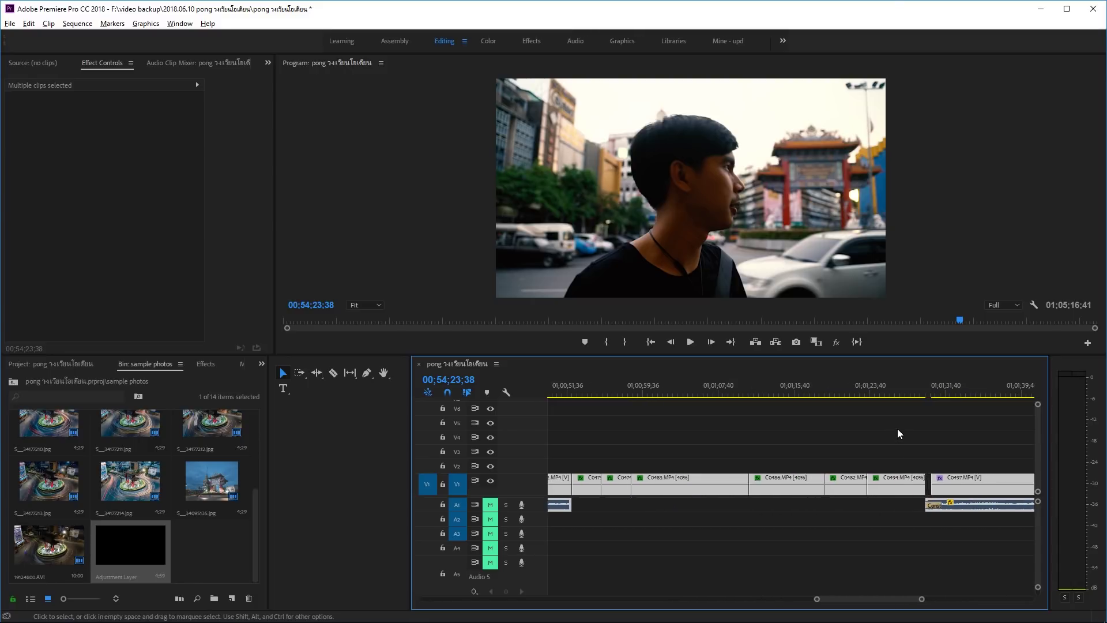
Step: Deselect the clips and zoom the timeline in and out to check the closed gaps
{"action": "left_click", "coordinate": [904, 526]}
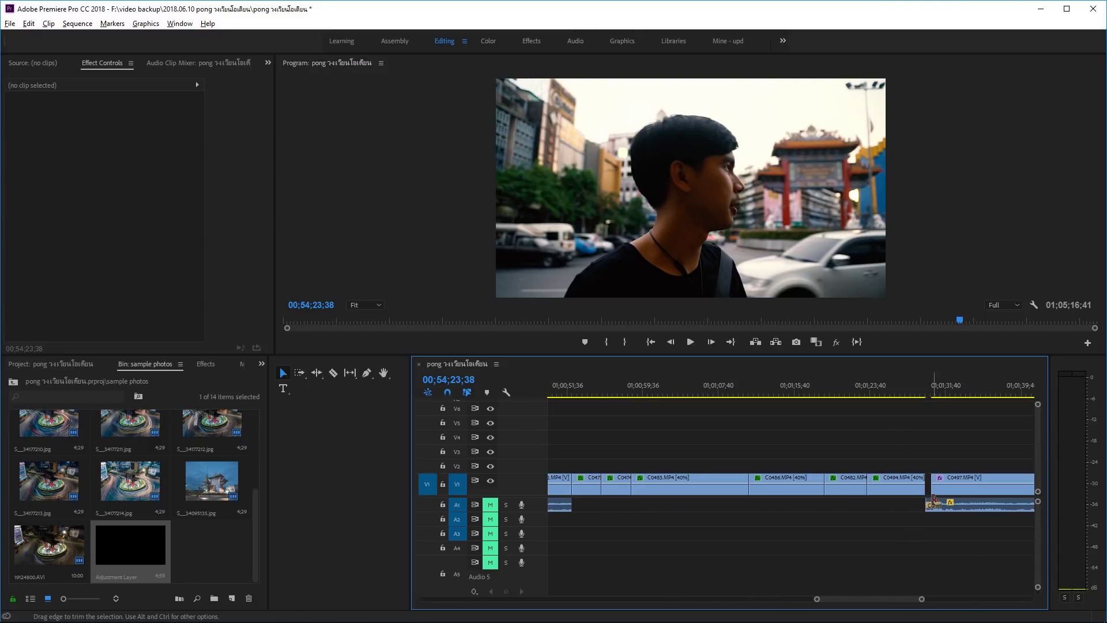
{"action": "scroll", "coordinate": [898, 598], "scroll_direction": "up", "scroll_amount": 2}
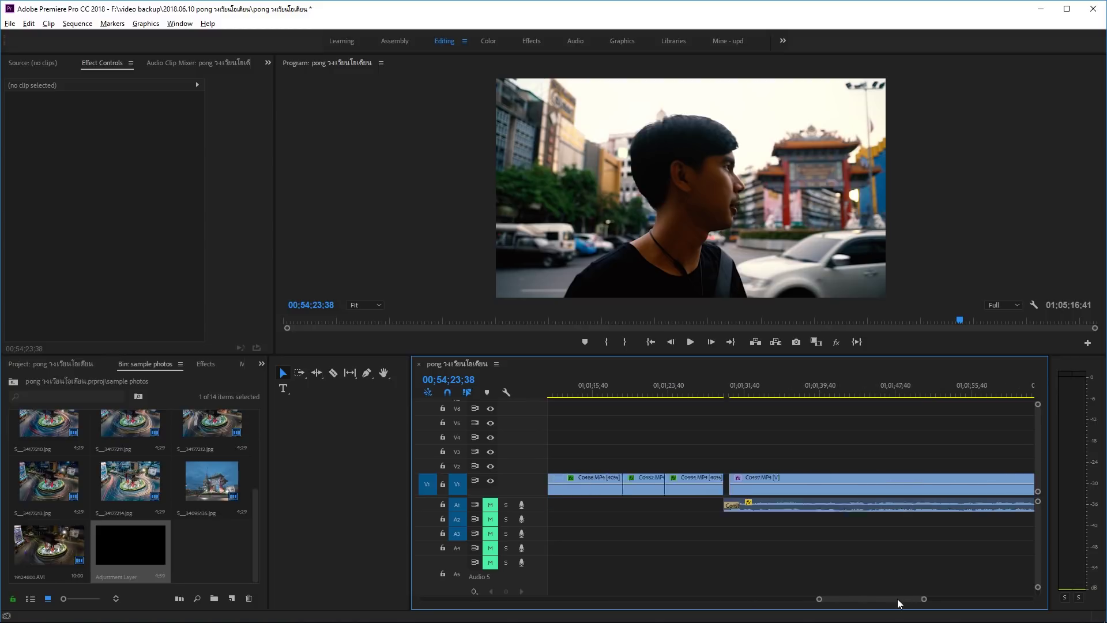
{"action": "scroll", "coordinate": [898, 598], "scroll_direction": "up", "scroll_amount": 2}
{"action": "scroll", "coordinate": [892, 600], "scroll_direction": "up", "scroll_amount": 2}
{"action": "scroll", "coordinate": [892, 600], "scroll_direction": "down", "scroll_amount": 2}
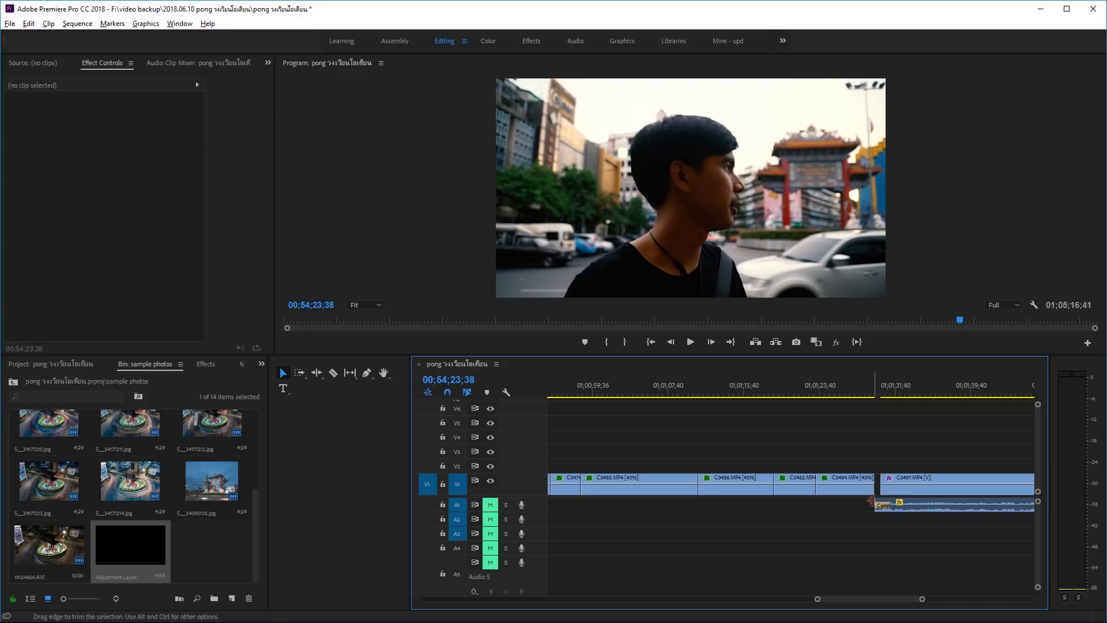
{"action": "scroll", "coordinate": [829, 529], "scroll_direction": "down", "scroll_amount": 2}
{"action": "scroll", "coordinate": [830, 526], "scroll_direction": "down", "scroll_amount": 2}
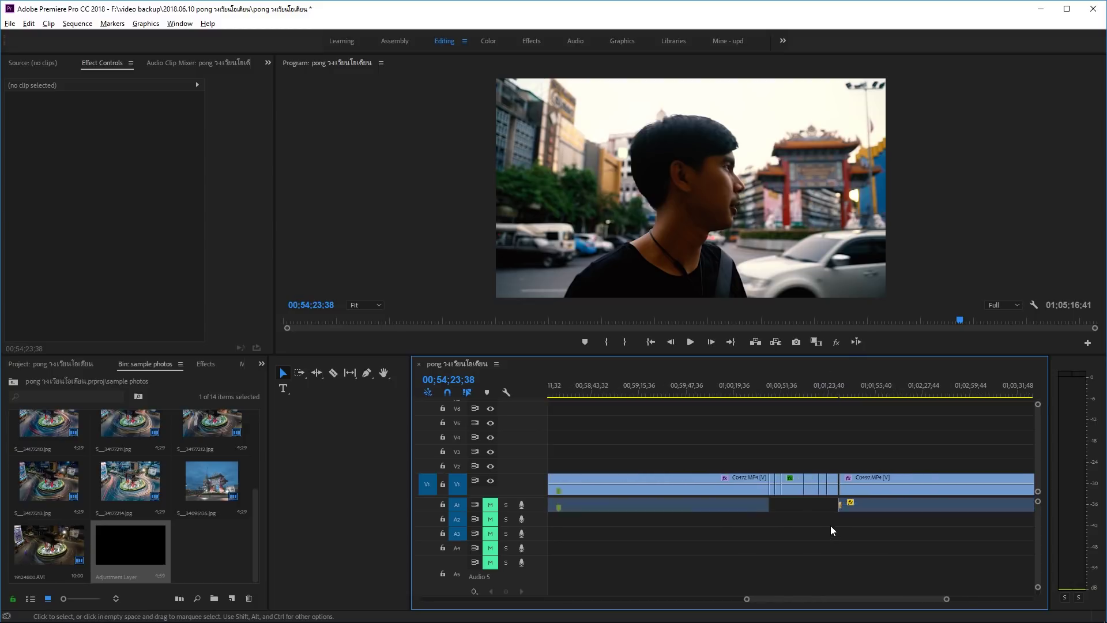
{"action": "scroll", "coordinate": [832, 525], "scroll_direction": "down", "scroll_amount": 2}
{"action": "scroll", "coordinate": [836, 516], "scroll_direction": "down", "scroll_amount": 2}
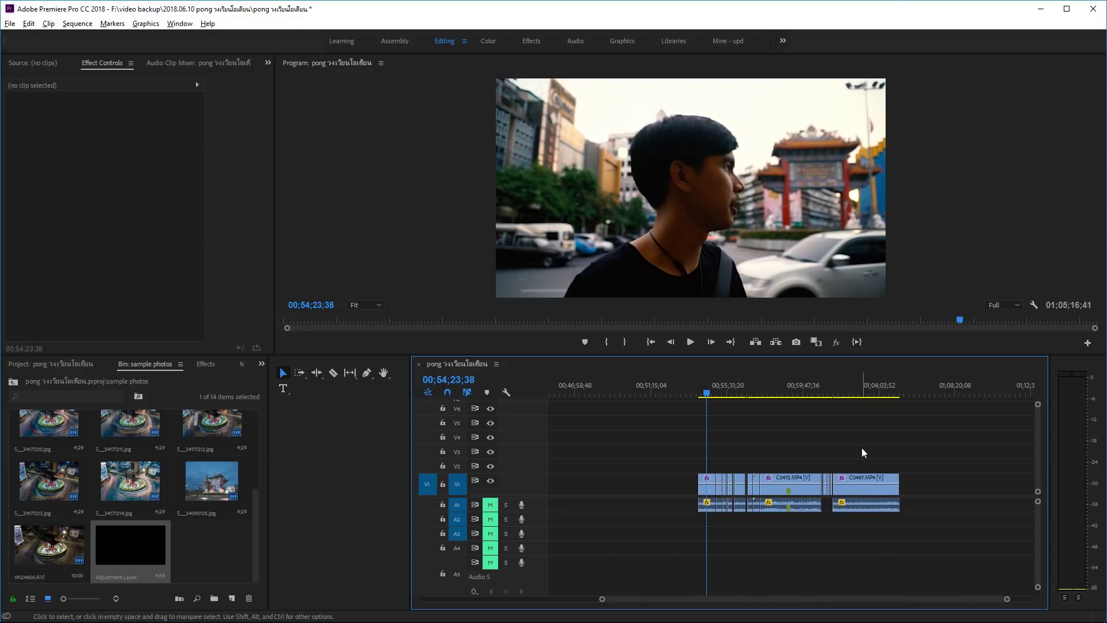
Step: Undo the previous gap closing, lock track A1, and select the V1 video clips
{"action": "key", "text": "ctrl+z"}
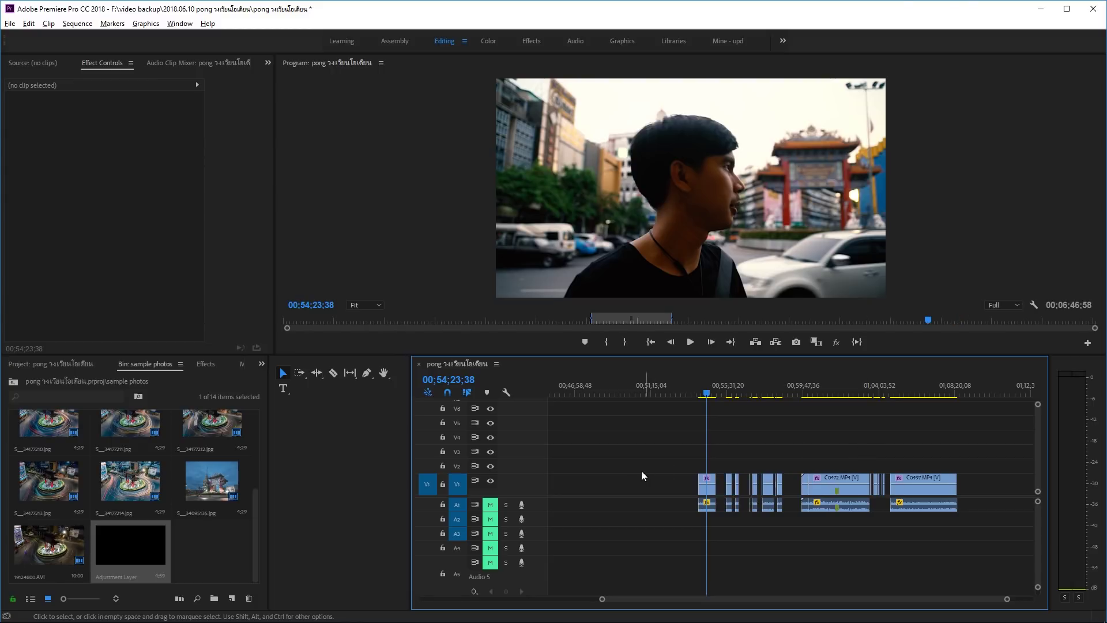
{"action": "left_click", "coordinate": [443, 503]}
{"action": "left_click_drag", "start_coordinate": [992, 452], "coordinate": [698, 493]}
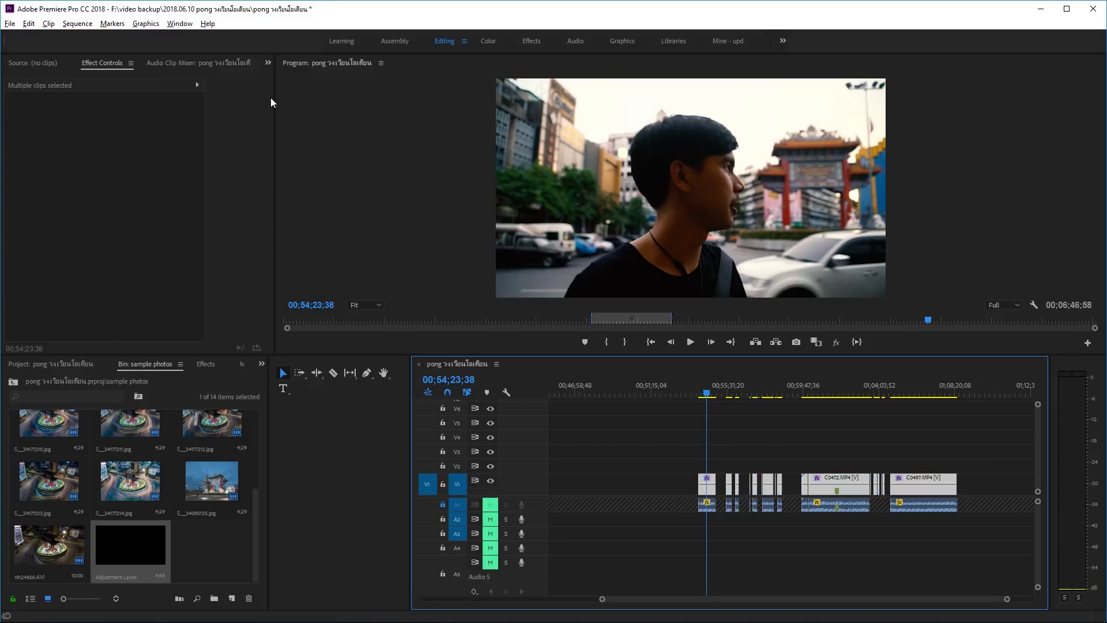
Step: Apply Sequence > Close Gap to the selected V1 clips and zoom out to review
{"action": "left_click", "coordinate": [77, 23]}
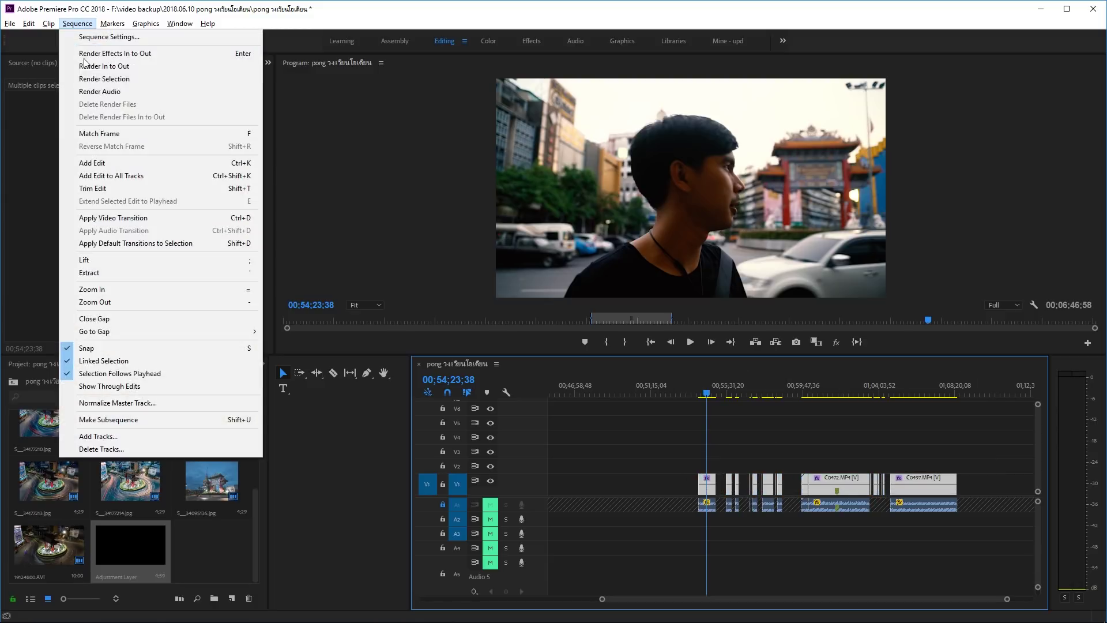
{"action": "left_click", "coordinate": [109, 317]}
{"action": "scroll", "coordinate": [870, 487], "scroll_direction": "up", "scroll_amount": 5}
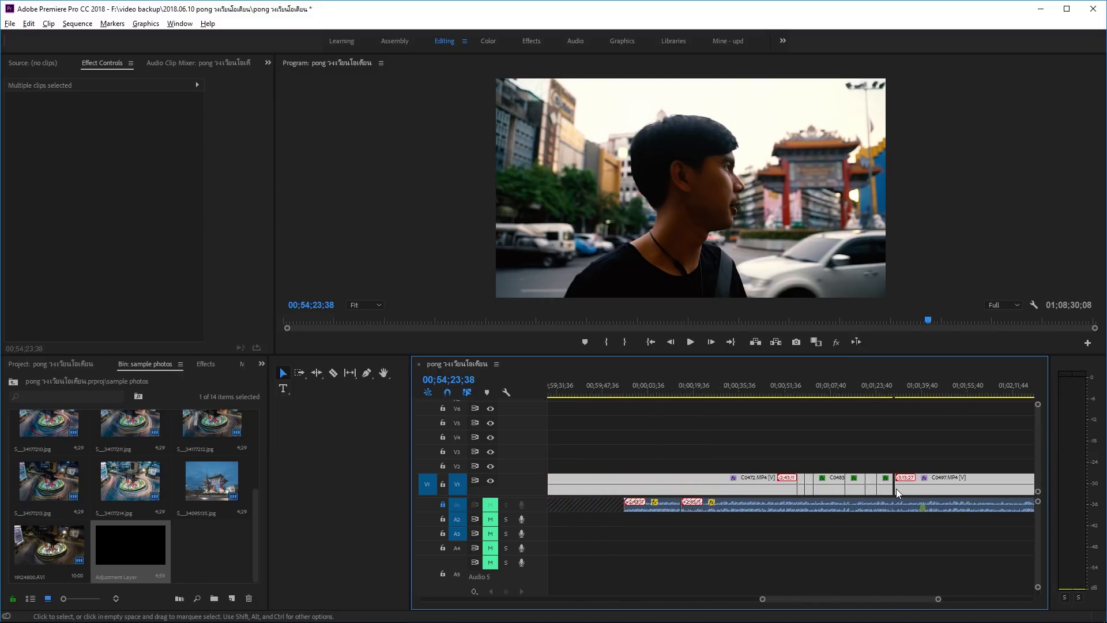
{"action": "scroll", "coordinate": [897, 489], "scroll_direction": "up", "scroll_amount": 4}
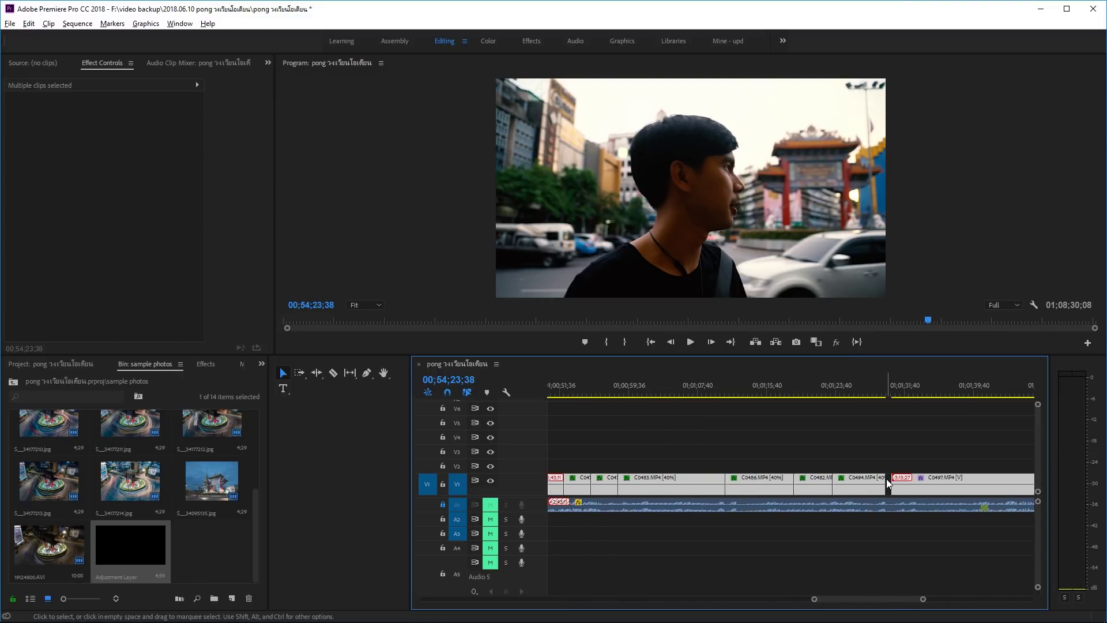
{"action": "scroll", "coordinate": [880, 520], "scroll_direction": "down", "scroll_amount": 3}
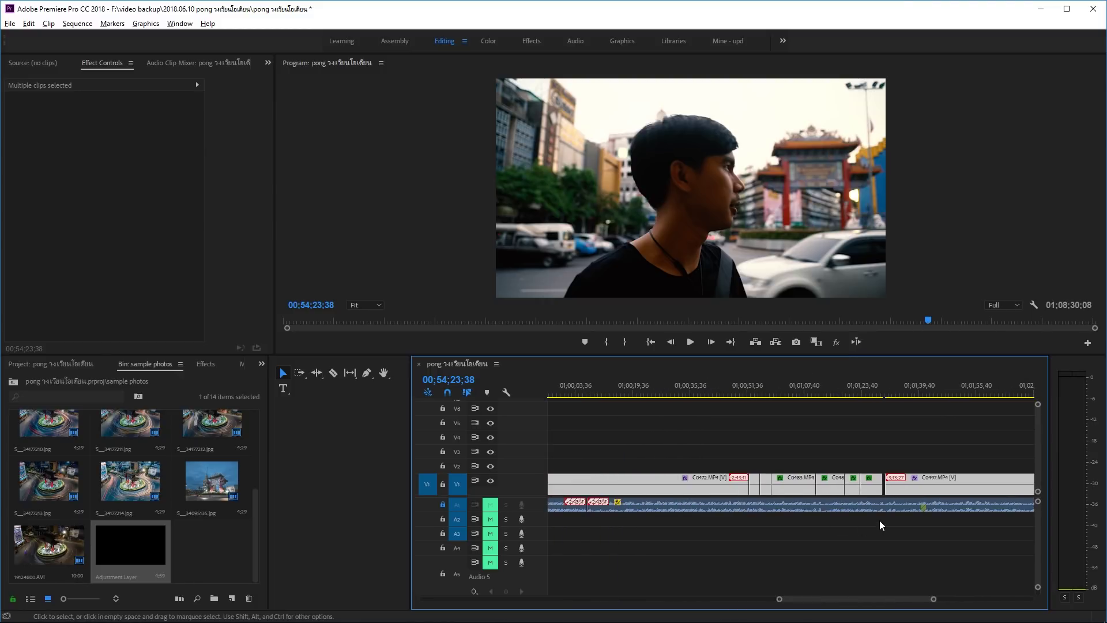
{"action": "scroll", "coordinate": [881, 519], "scroll_direction": "down", "scroll_amount": 3}
{"action": "scroll", "coordinate": [880, 518], "scroll_direction": "down", "scroll_amount": 3}
{"action": "scroll", "coordinate": [932, 504], "scroll_direction": "down", "scroll_amount": 3}
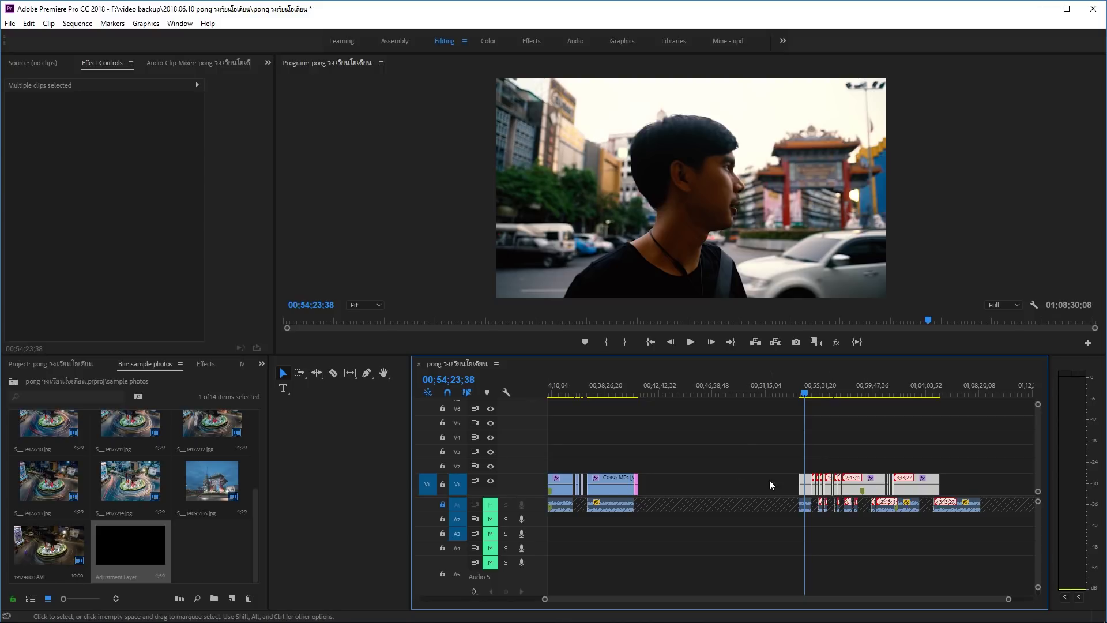
Step: Unlock A1 and unlink the right-hand group of clips from their audio
{"action": "left_click", "coordinate": [443, 506]}
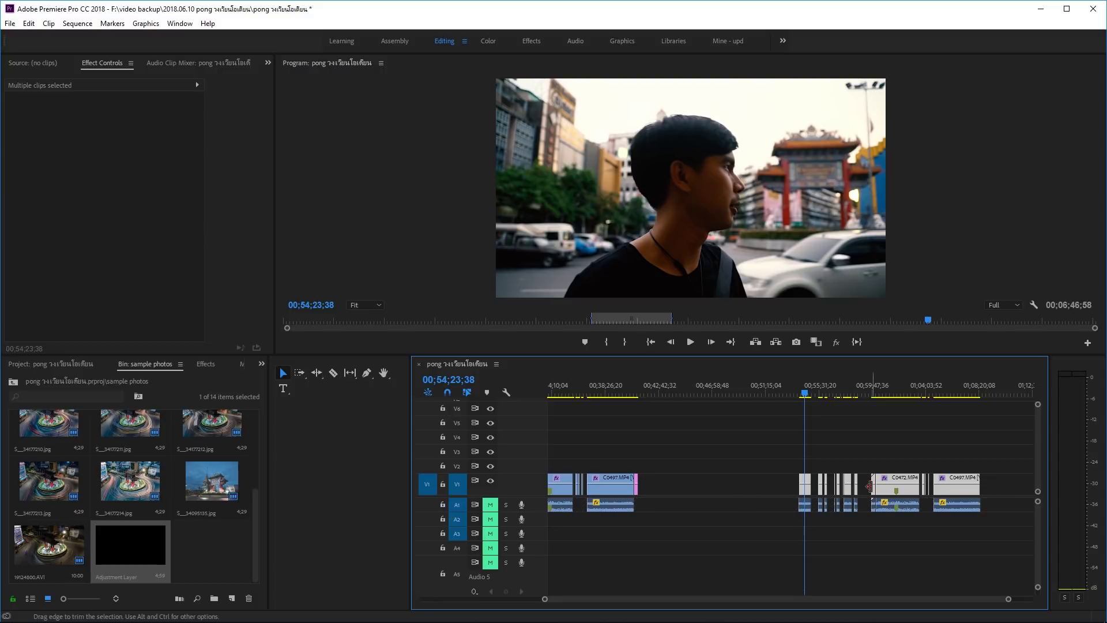
{"action": "left_click", "coordinate": [903, 485]}
{"action": "left_click_drag", "start_coordinate": [1018, 455], "coordinate": [804, 515]}
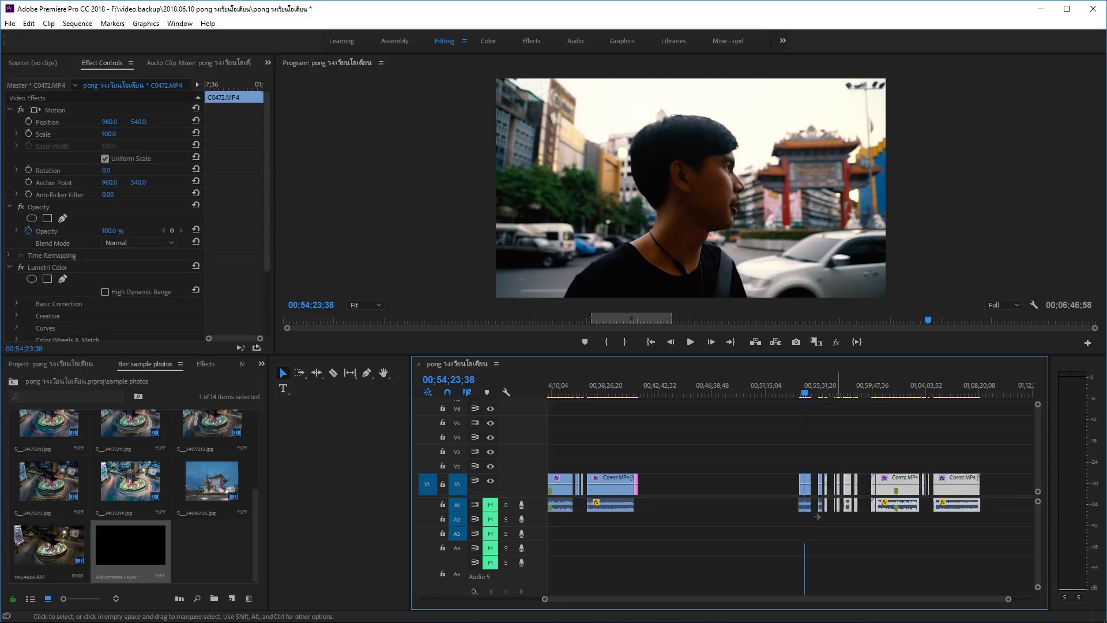
{"action": "right_click", "coordinate": [809, 496]}
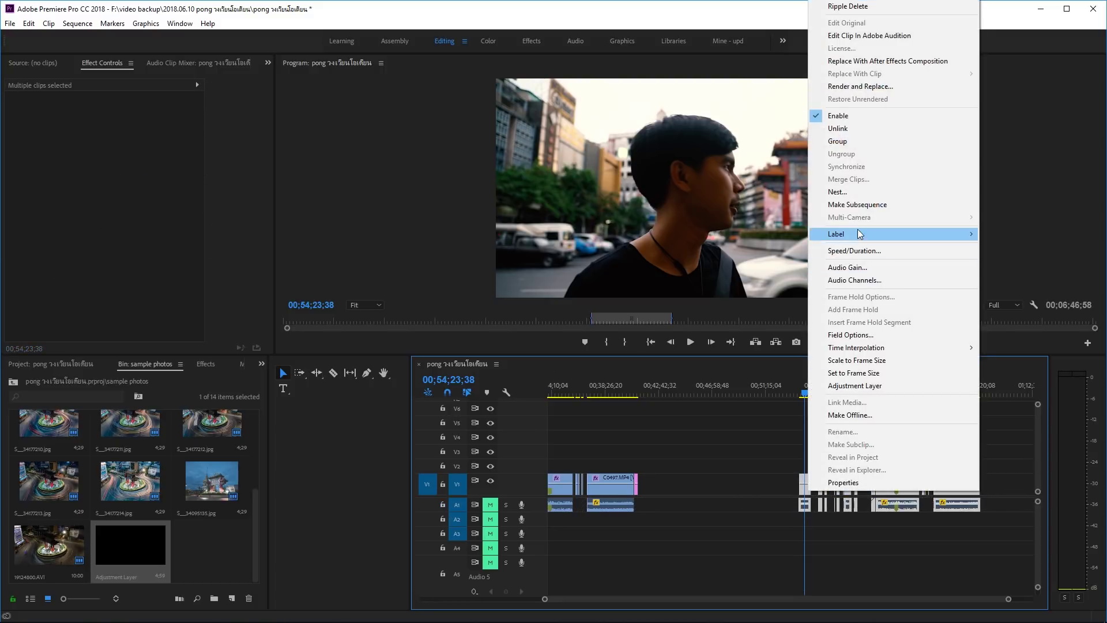
{"action": "left_click", "coordinate": [856, 128]}
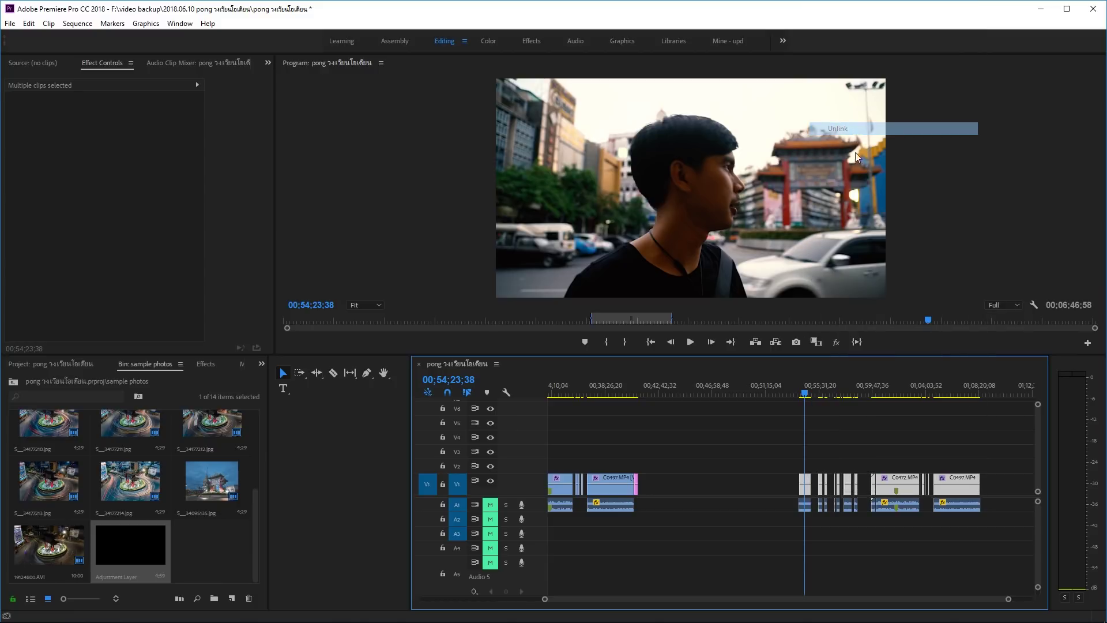
{"action": "left_click", "coordinate": [922, 421]}
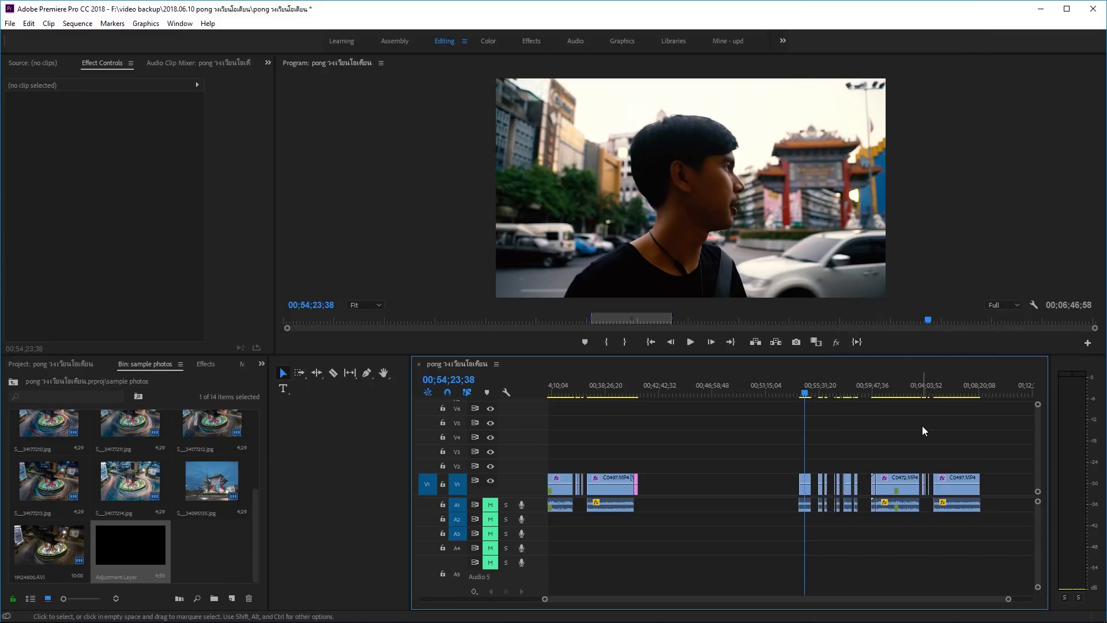
Step: With A1 locked, close the gaps between the later V1 video clips
{"action": "left_click", "coordinate": [443, 505]}
{"action": "left_click_drag", "start_coordinate": [1004, 446], "coordinate": [783, 483]}
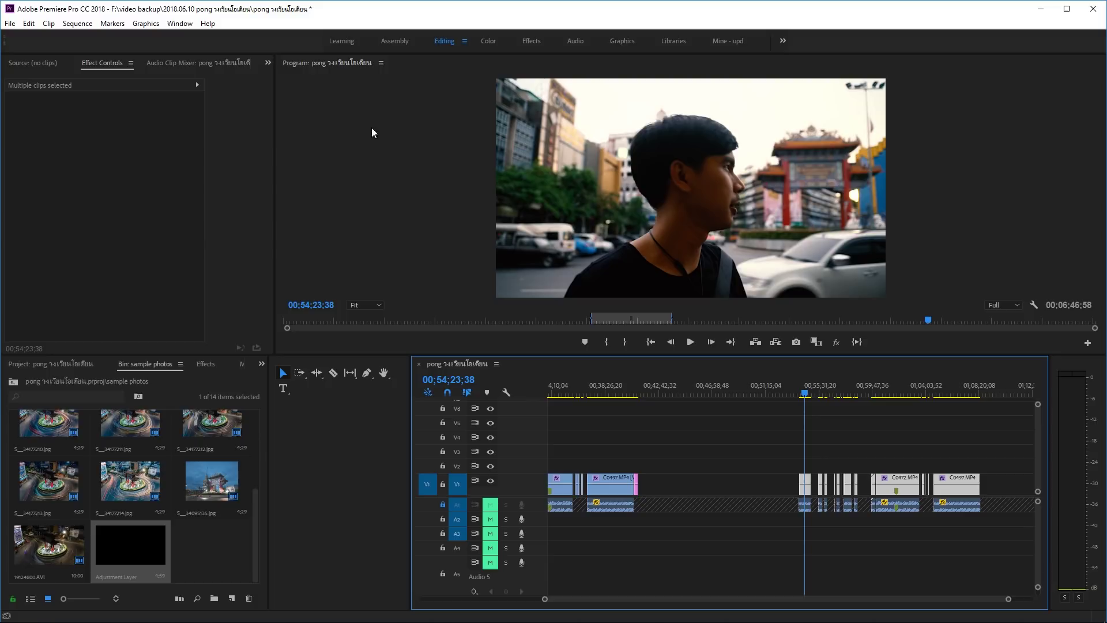
{"action": "left_click", "coordinate": [86, 24]}
{"action": "left_click", "coordinate": [97, 318]}
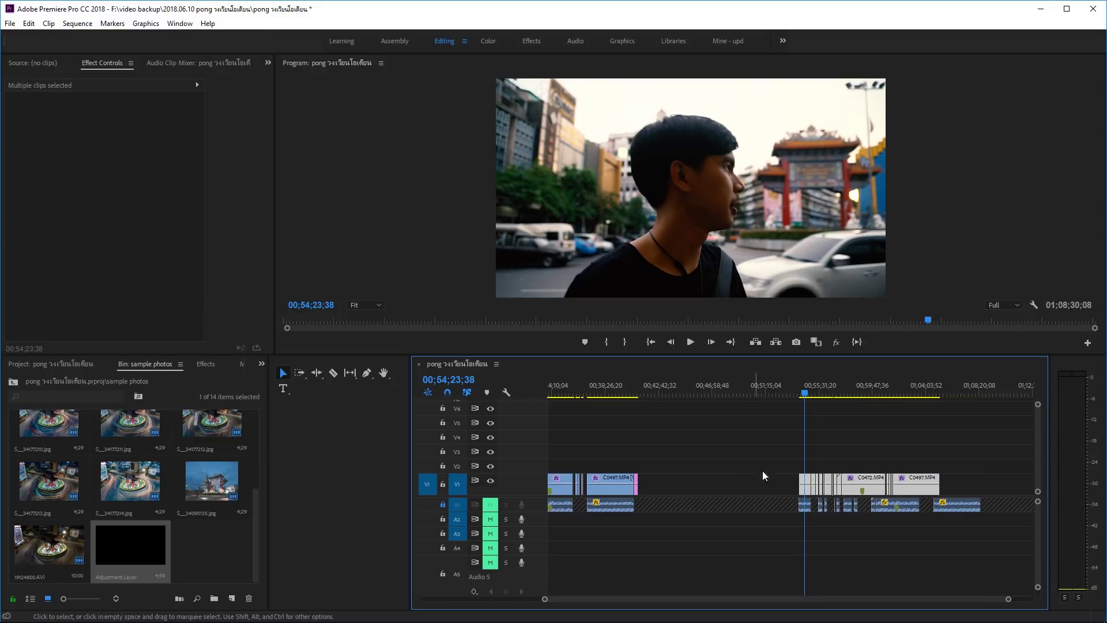
{"action": "scroll", "coordinate": [871, 500], "scroll_direction": "up", "scroll_amount": 3}
{"action": "scroll", "coordinate": [842, 493], "scroll_direction": "up", "scroll_amount": 2}
{"action": "scroll", "coordinate": [842, 493], "scroll_direction": "up", "scroll_amount": 2}
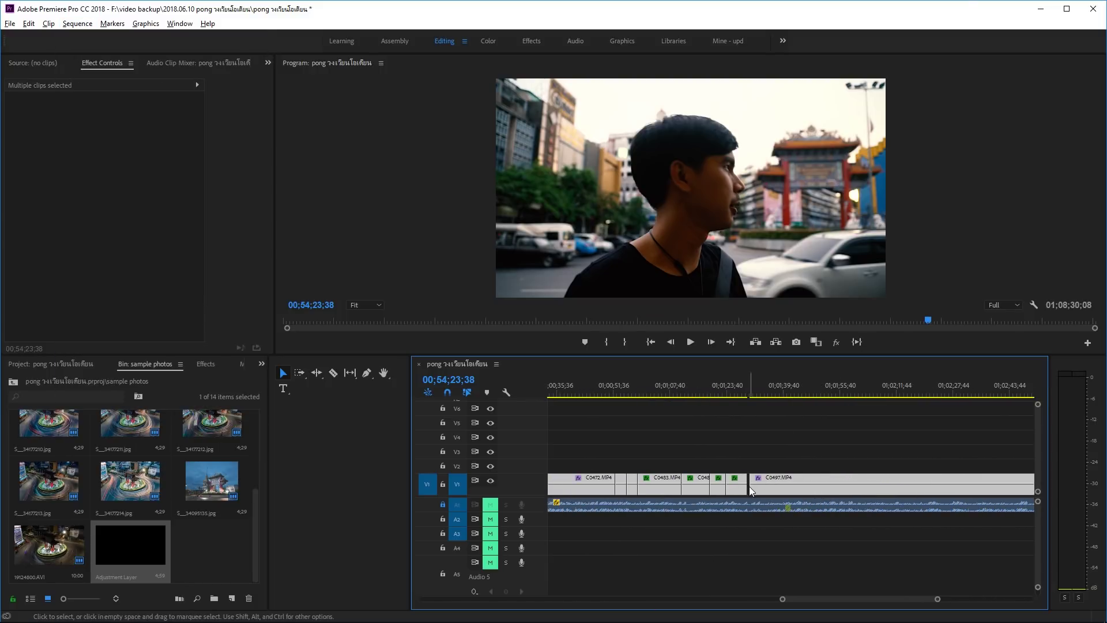
{"action": "scroll", "coordinate": [833, 494], "scroll_direction": "down", "scroll_amount": 1}
{"action": "scroll", "coordinate": [882, 493], "scroll_direction": "down", "scroll_amount": 3}
{"action": "scroll", "coordinate": [881, 493], "scroll_direction": "down", "scroll_amount": 2}
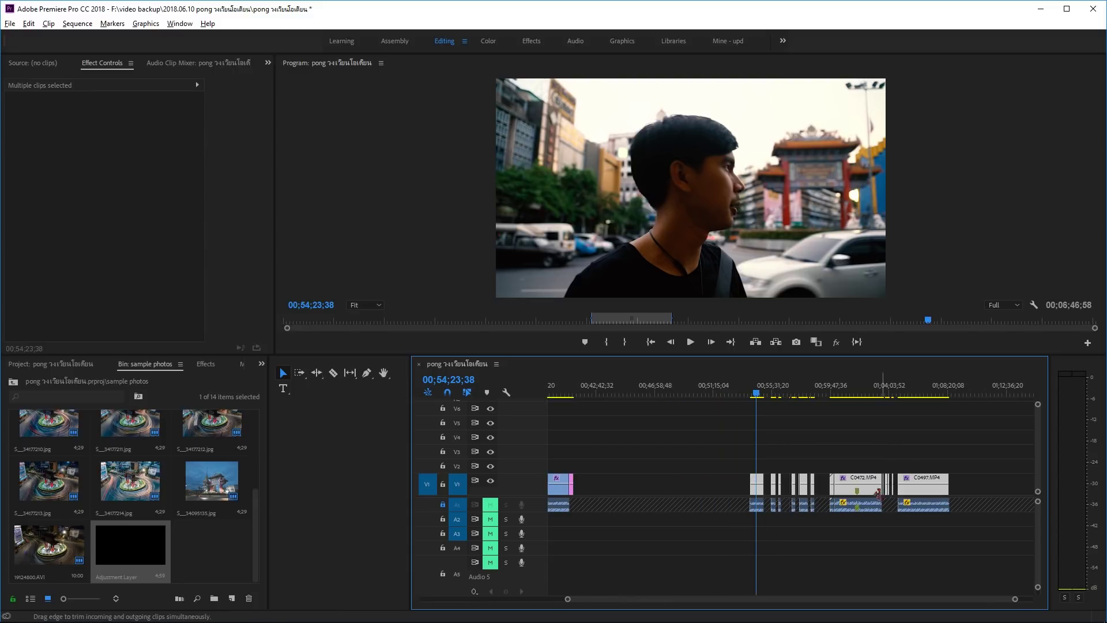
Step: Unlock A1, delete the later audio clips on A1, and select the remaining V1 clips
{"action": "left_click", "coordinate": [442, 505]}
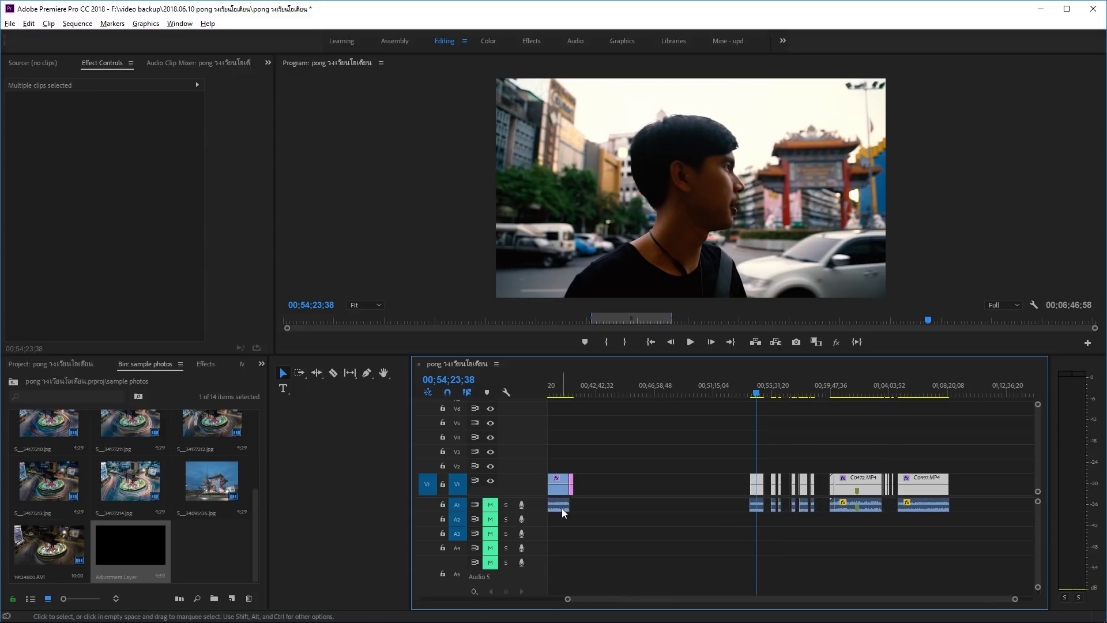
{"action": "left_click_drag", "start_coordinate": [980, 498], "coordinate": [723, 529]}
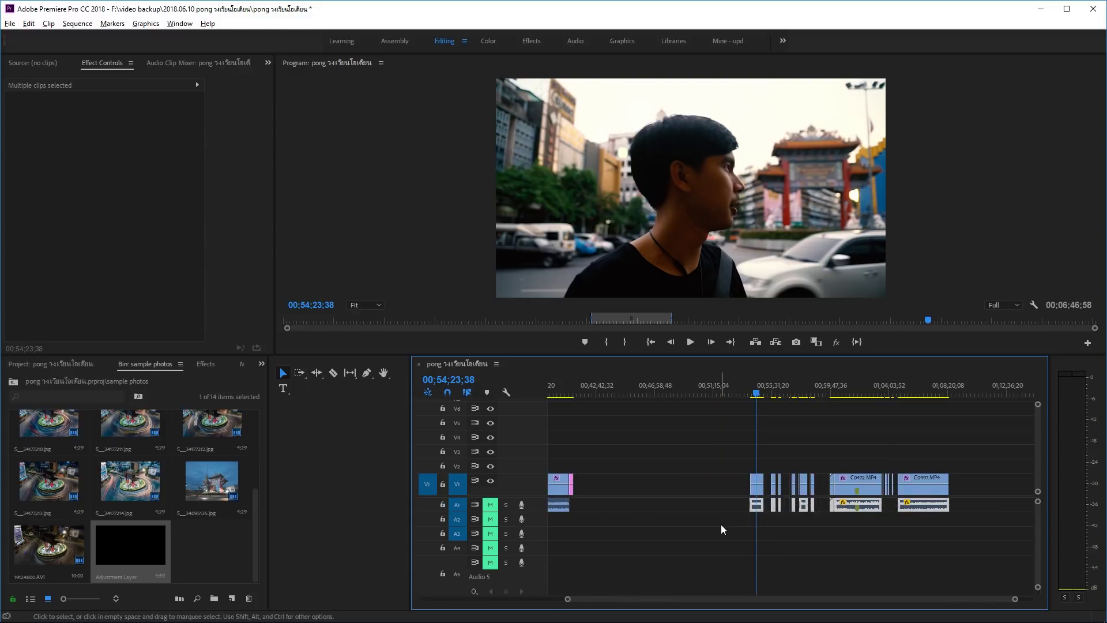
{"action": "key", "text": "Delete"}
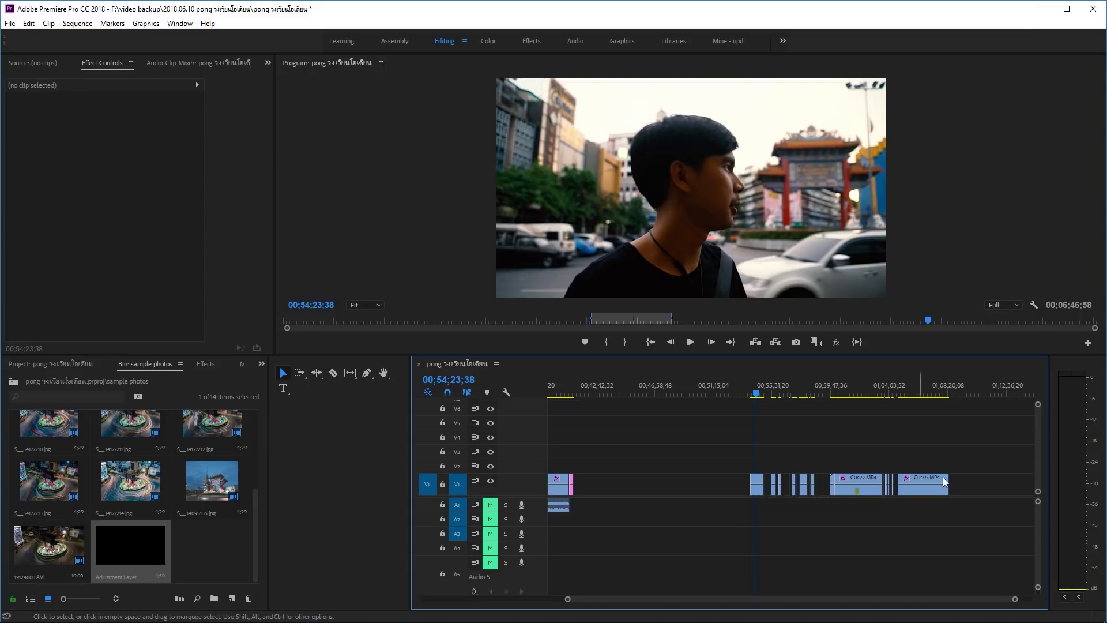
{"action": "left_click_drag", "start_coordinate": [933, 467], "coordinate": [729, 499]}
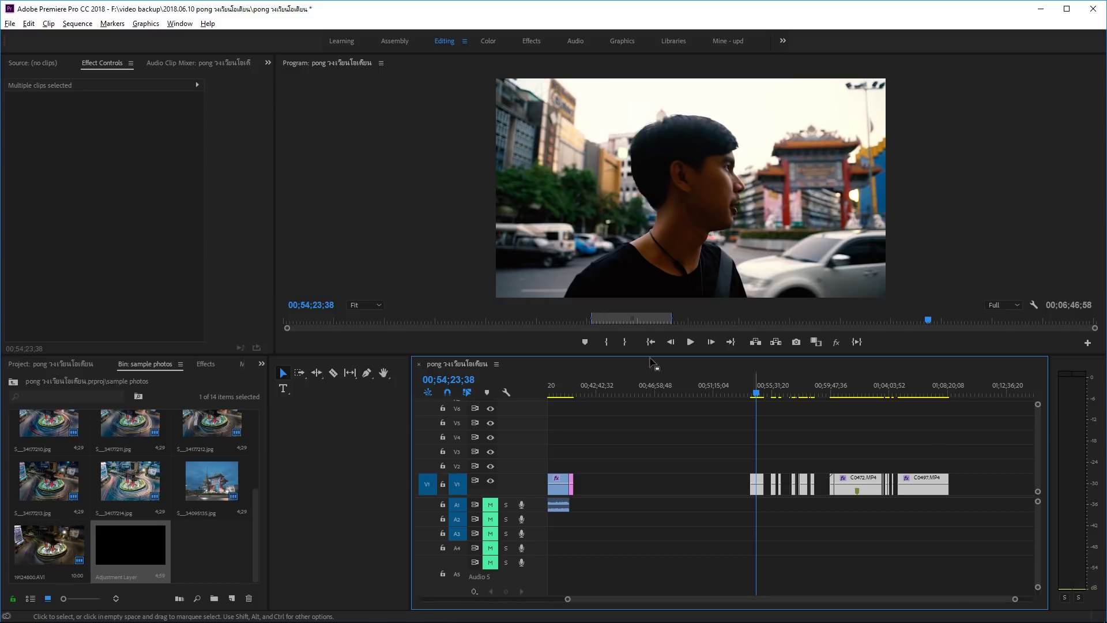
Step: Close the gaps between the selected video clips and zoom around the timeline to inspect
{"action": "left_click", "coordinate": [93, 26]}
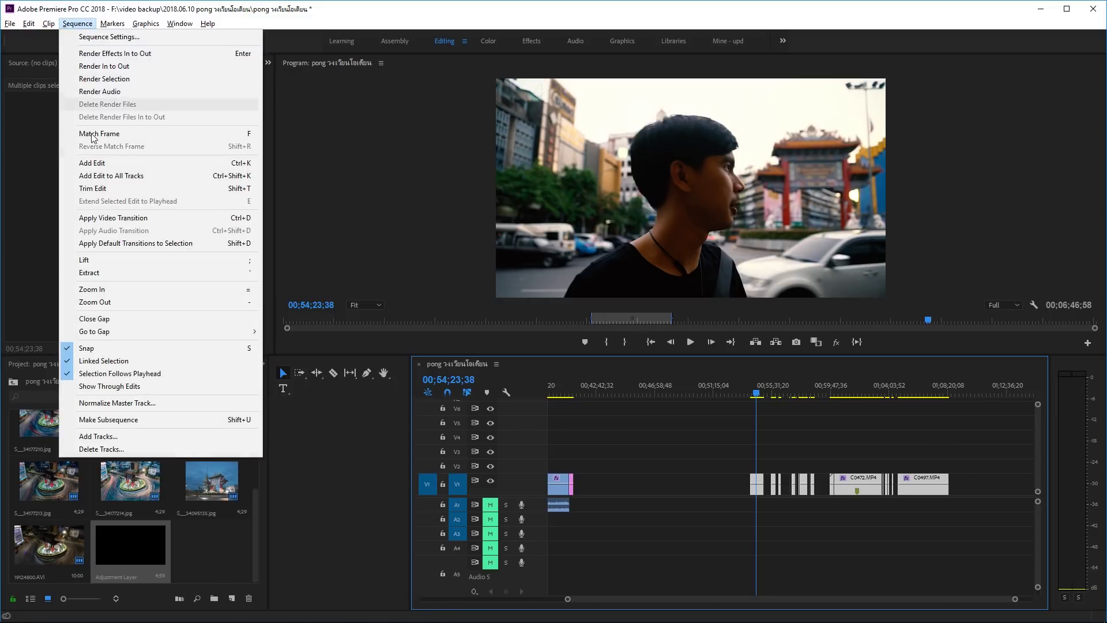
{"action": "left_click", "coordinate": [122, 316]}
{"action": "scroll", "coordinate": [795, 499], "scroll_direction": "up", "scroll_amount": 10}
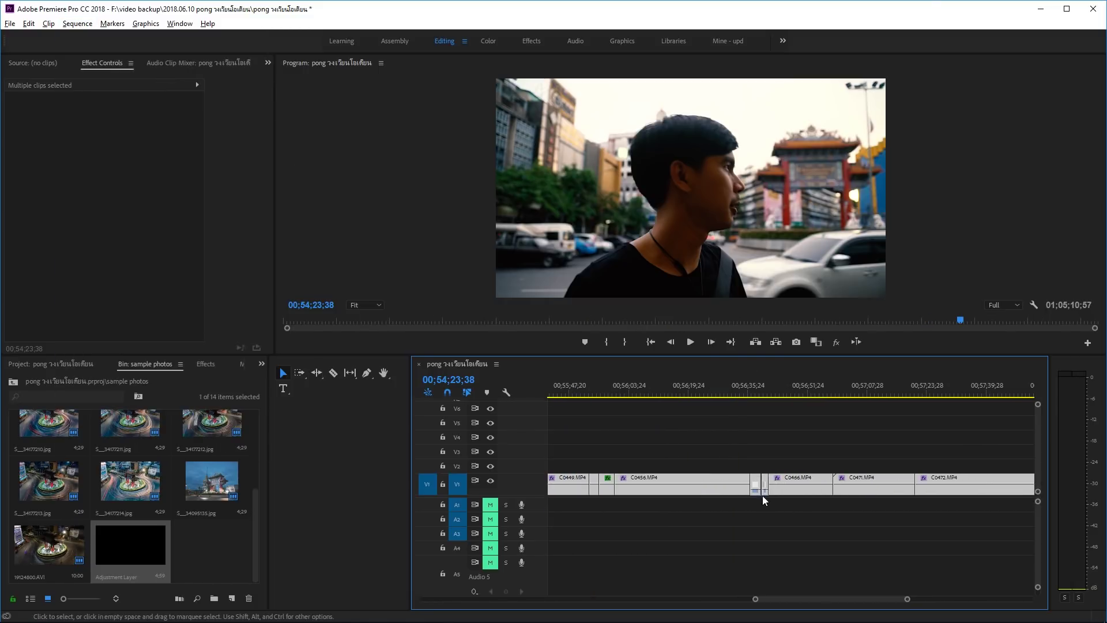
{"action": "scroll", "coordinate": [767, 489], "scroll_direction": "up", "scroll_amount": 3}
{"action": "scroll", "coordinate": [767, 489], "scroll_direction": "up", "scroll_amount": 2}
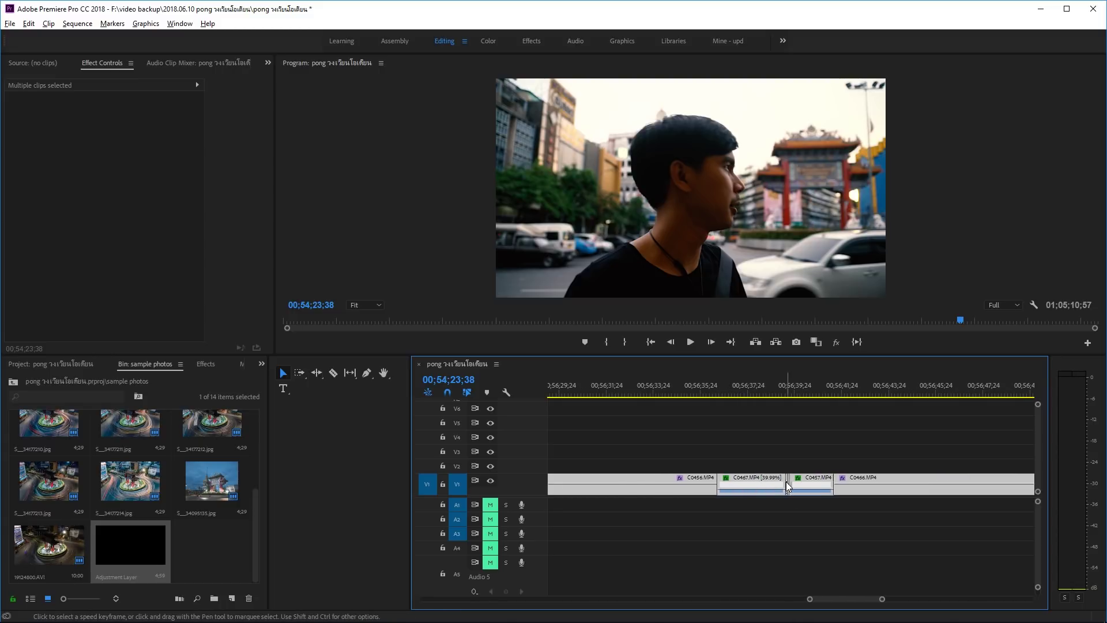
{"action": "scroll", "coordinate": [792, 502], "scroll_direction": "up", "scroll_amount": 3}
{"action": "scroll", "coordinate": [770, 482], "scroll_direction": "up", "scroll_amount": 1}
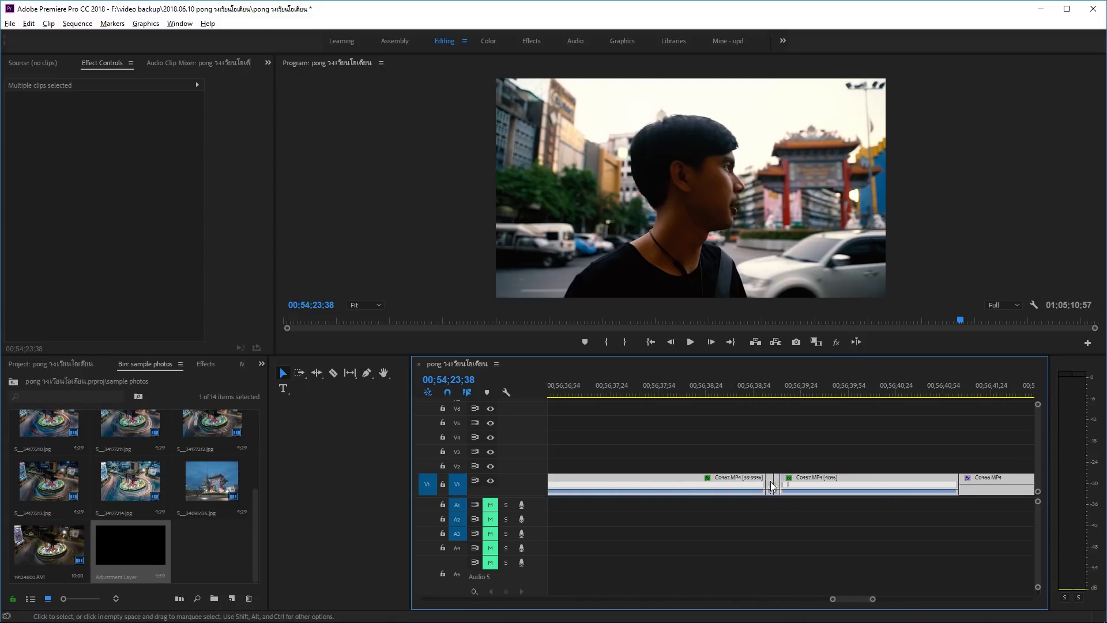
{"action": "scroll", "coordinate": [770, 487], "scroll_direction": "down", "scroll_amount": 4}
{"action": "scroll", "coordinate": [785, 500], "scroll_direction": "down", "scroll_amount": 5}
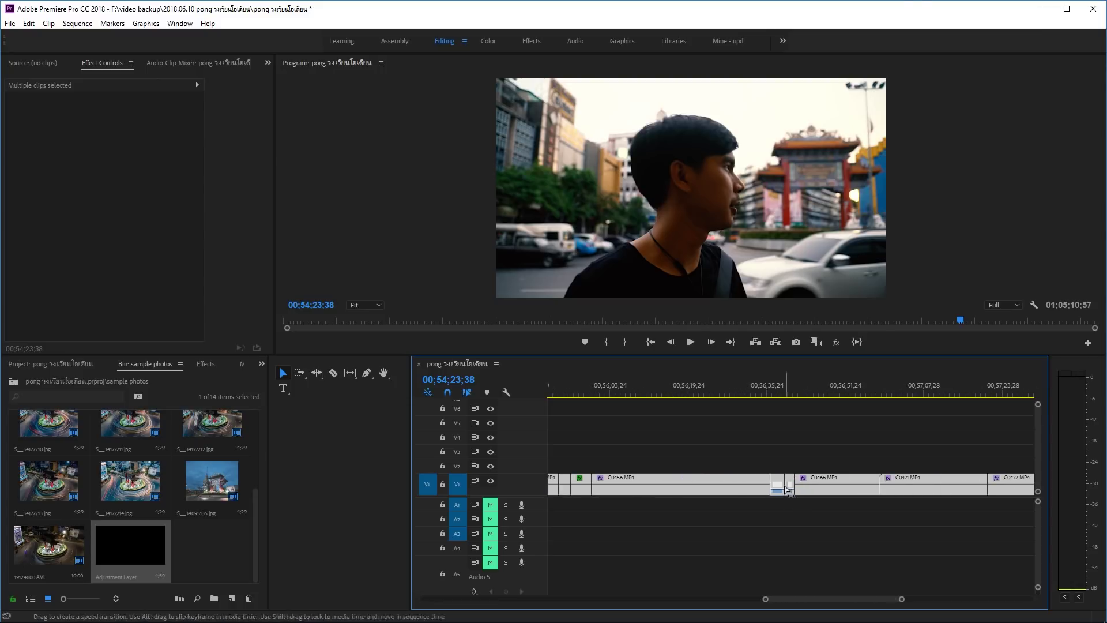
{"action": "scroll", "coordinate": [802, 518], "scroll_direction": "down", "scroll_amount": 2}
{"action": "scroll", "coordinate": [802, 518], "scroll_direction": "down", "scroll_amount": 3}
{"action": "scroll", "coordinate": [804, 515], "scroll_direction": "down", "scroll_amount": 3}
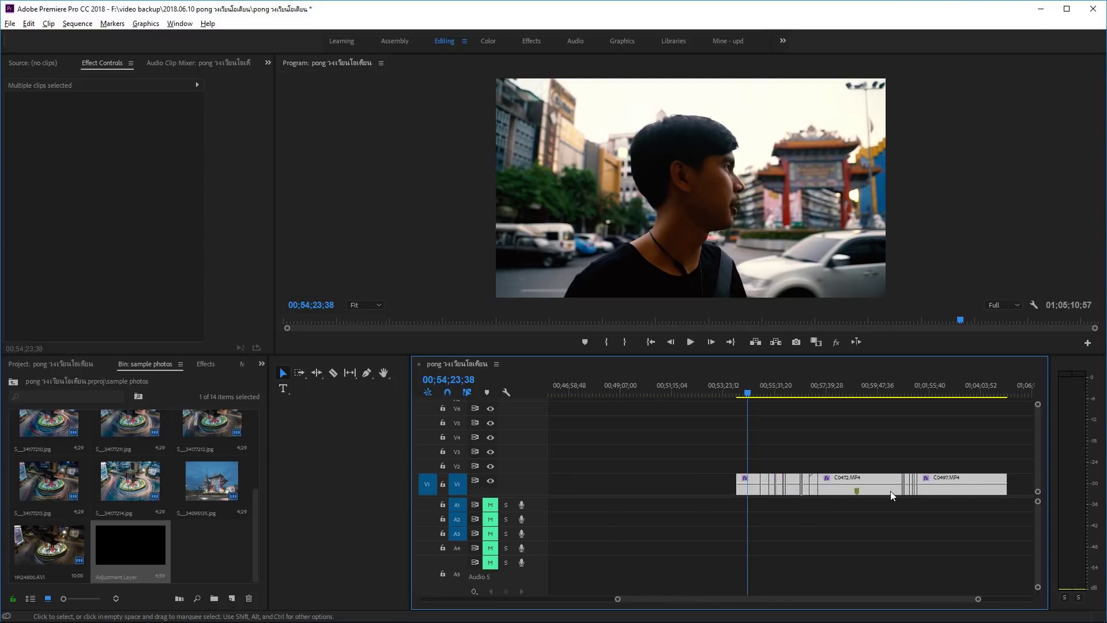
{"action": "scroll", "coordinate": [870, 511], "scroll_direction": "down", "scroll_amount": 2}
{"action": "scroll", "coordinate": [871, 511], "scroll_direction": "down", "scroll_amount": 2}
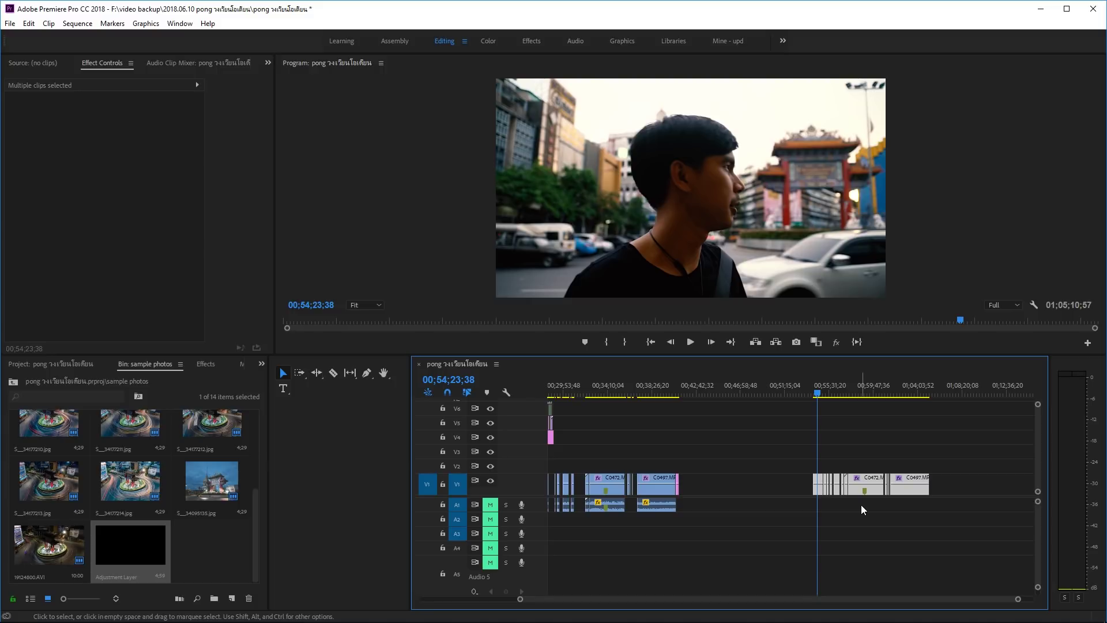
Step: Undo the timeline edits, deselect everything, and select the first clip C0449 on V1
{"action": "key", "text": "ctrl+z"}
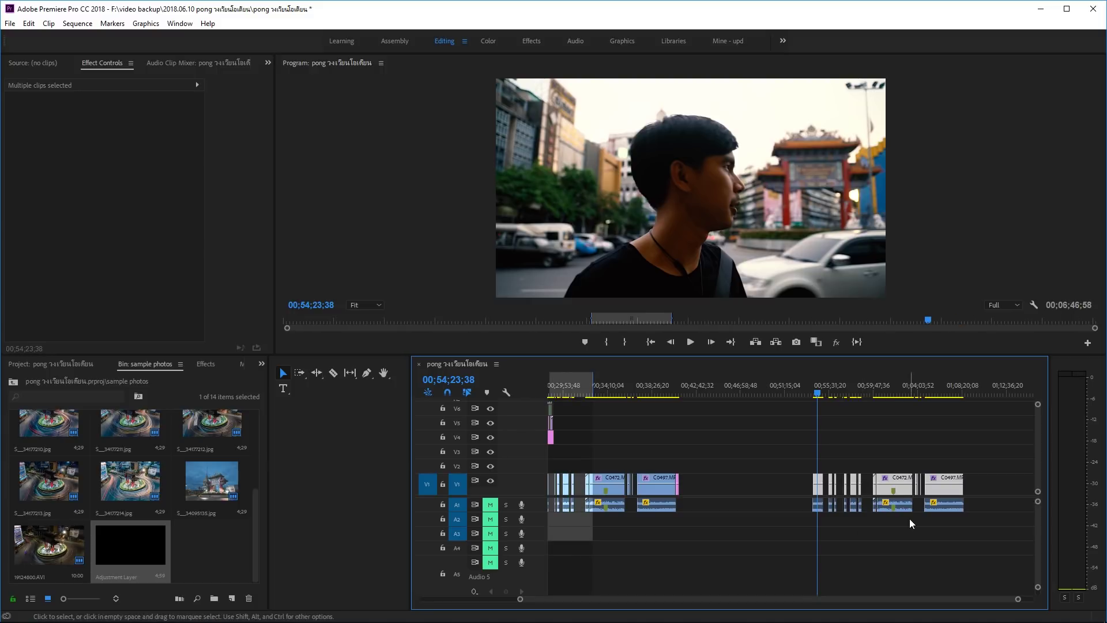
{"action": "scroll", "coordinate": [954, 529], "scroll_direction": "up", "scroll_amount": 2}
{"action": "scroll", "coordinate": [954, 528], "scroll_direction": "up", "scroll_amount": 1}
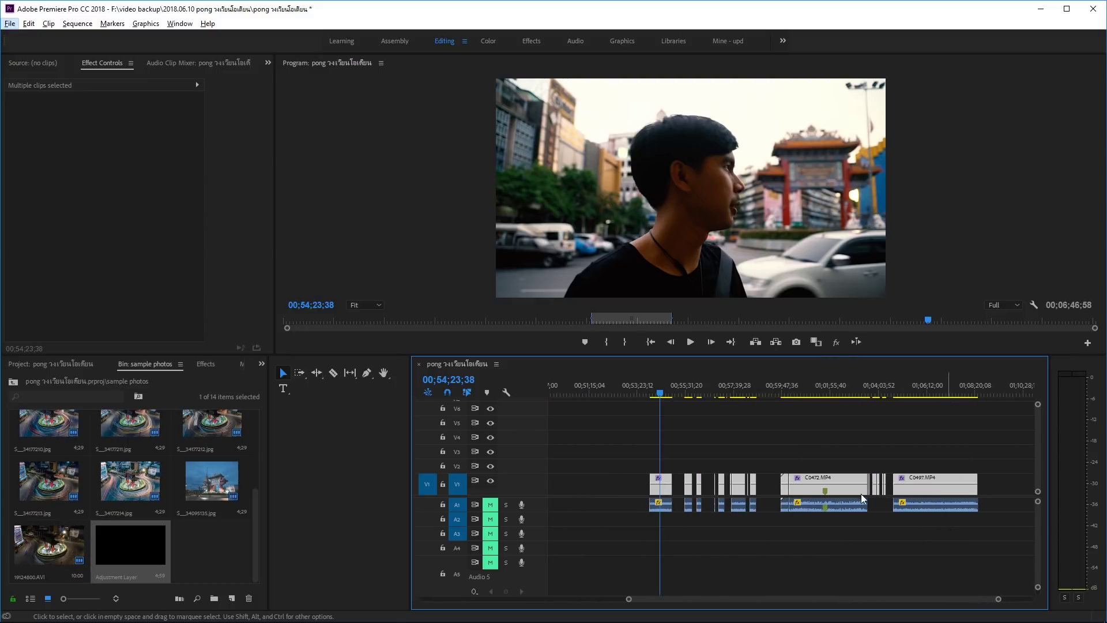
{"action": "left_click", "coordinate": [955, 430]}
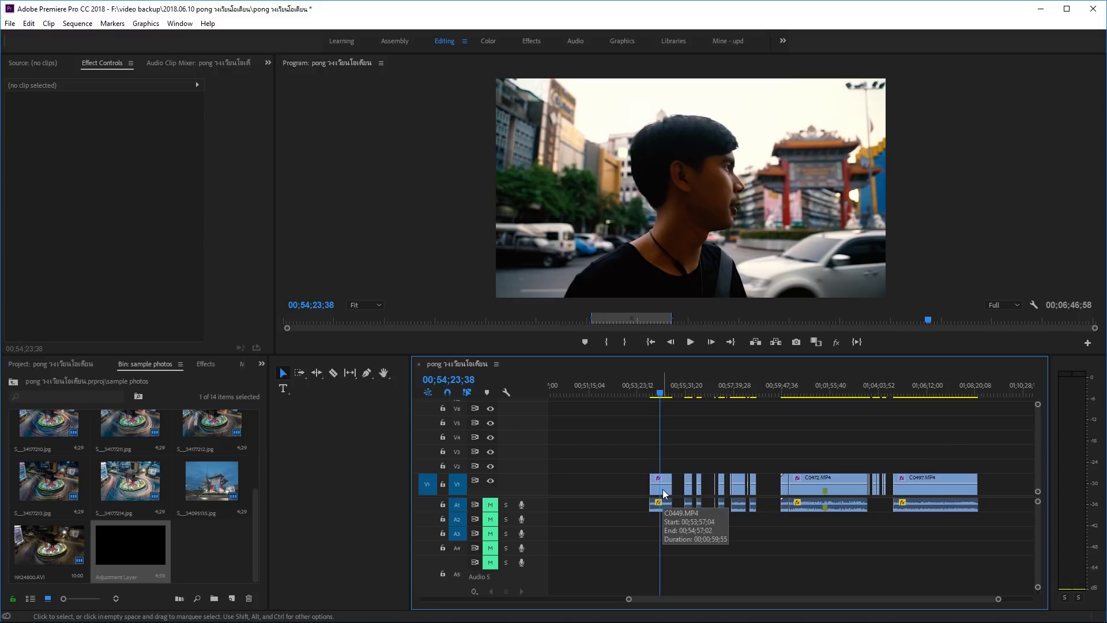
{"action": "left_click", "coordinate": [663, 493]}
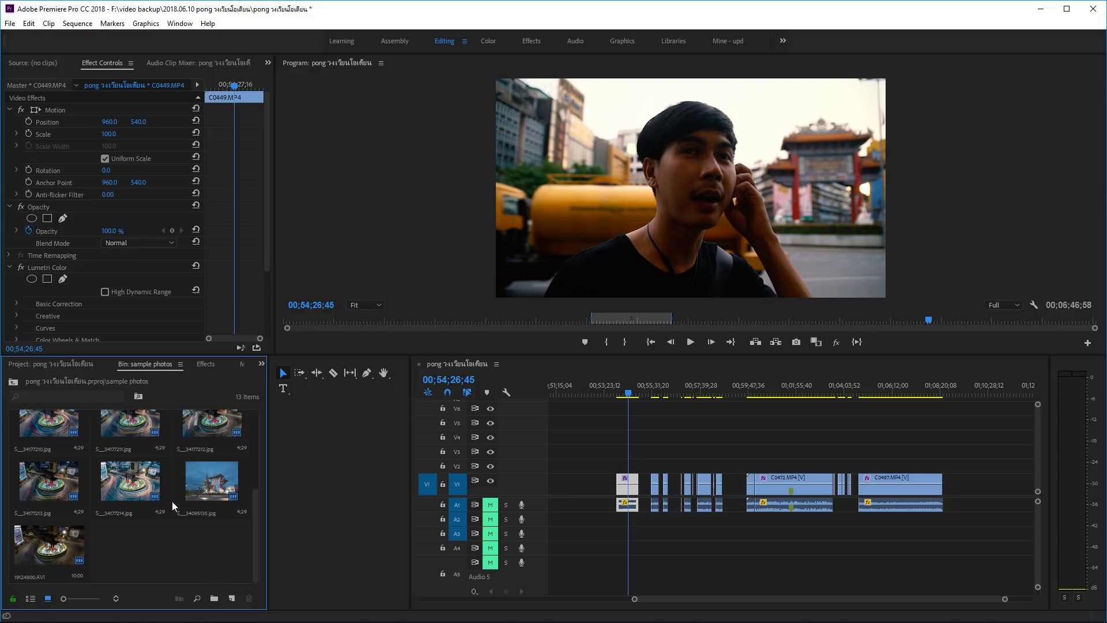
Step: Create an Adjustment Layer via File > New, accepting the default 1920×1080 settings
{"action": "left_click", "coordinate": [9, 23]}
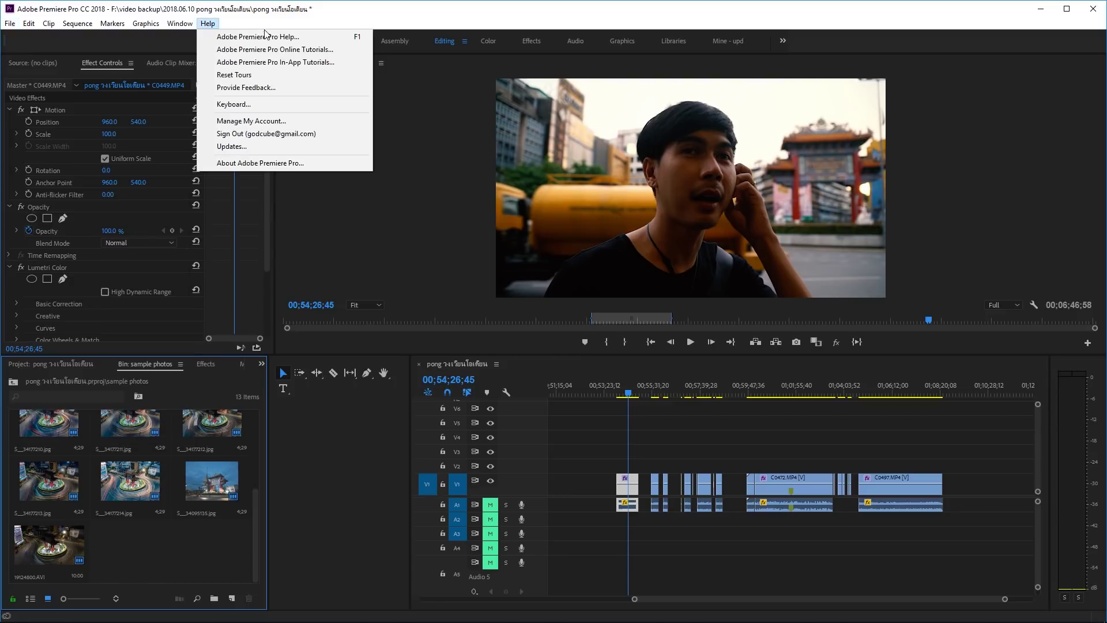
{"action": "mouse_move", "coordinate": [26, 39]}
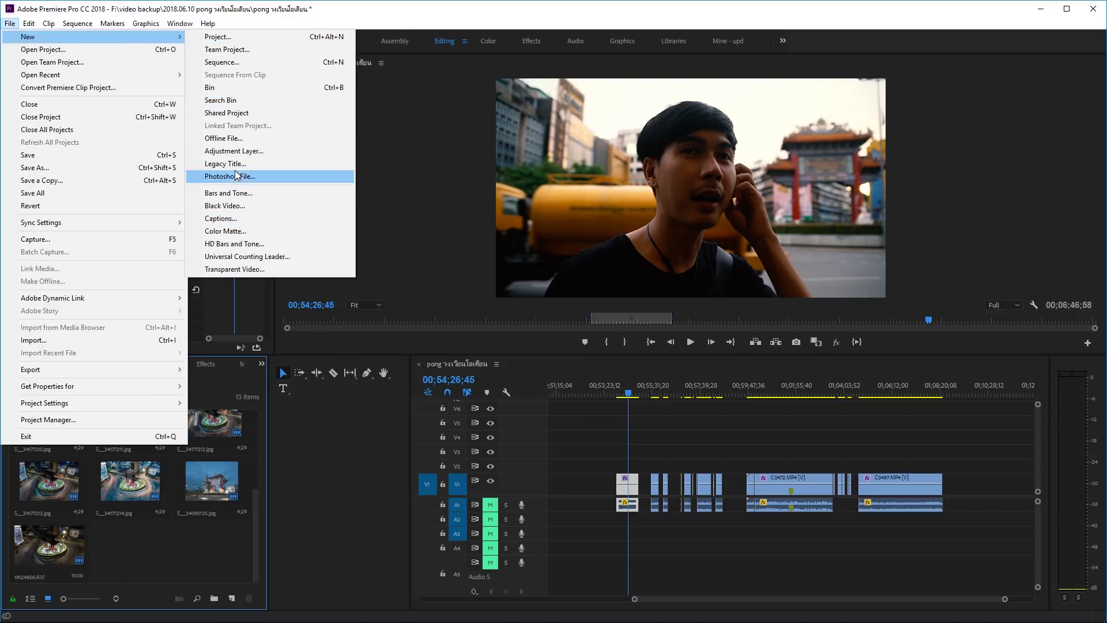
{"action": "left_click", "coordinate": [236, 153]}
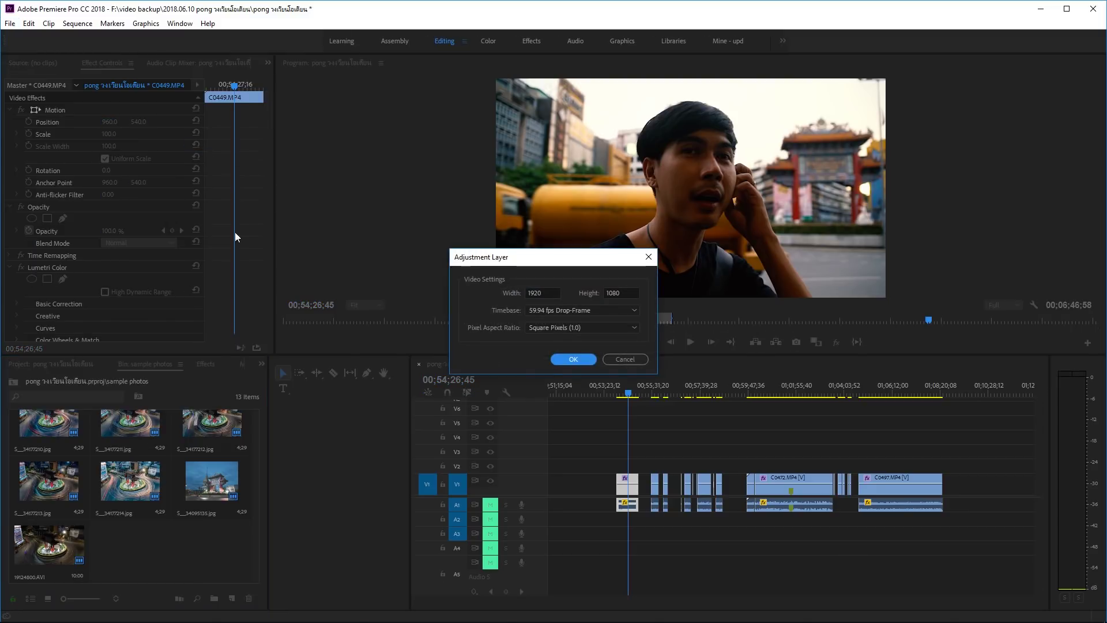
{"action": "left_click", "coordinate": [563, 359]}
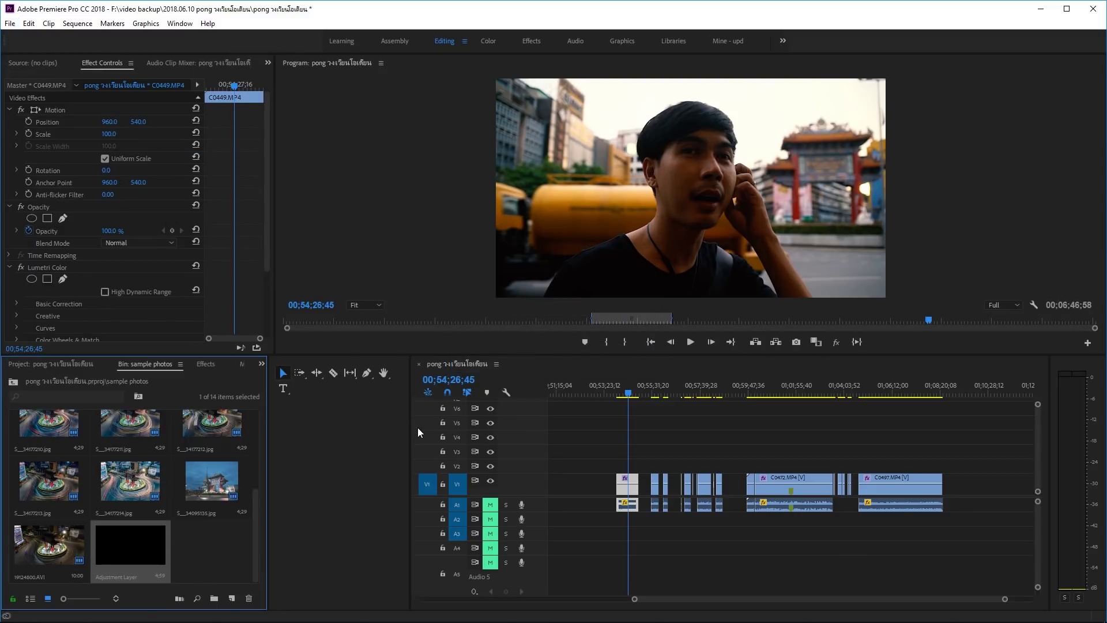
Step: Drag the Adjustment Layer onto V2 above the clips, then select the V1 clips beneath it
{"action": "mouse_move", "coordinate": [161, 529]}
{"action": "left_mouse_down"}
{"action": "mouse_move", "coordinate": [632, 466]}
{"action": "mouse_move", "coordinate": [882, 466]}
{"action": "left_mouse_up"}
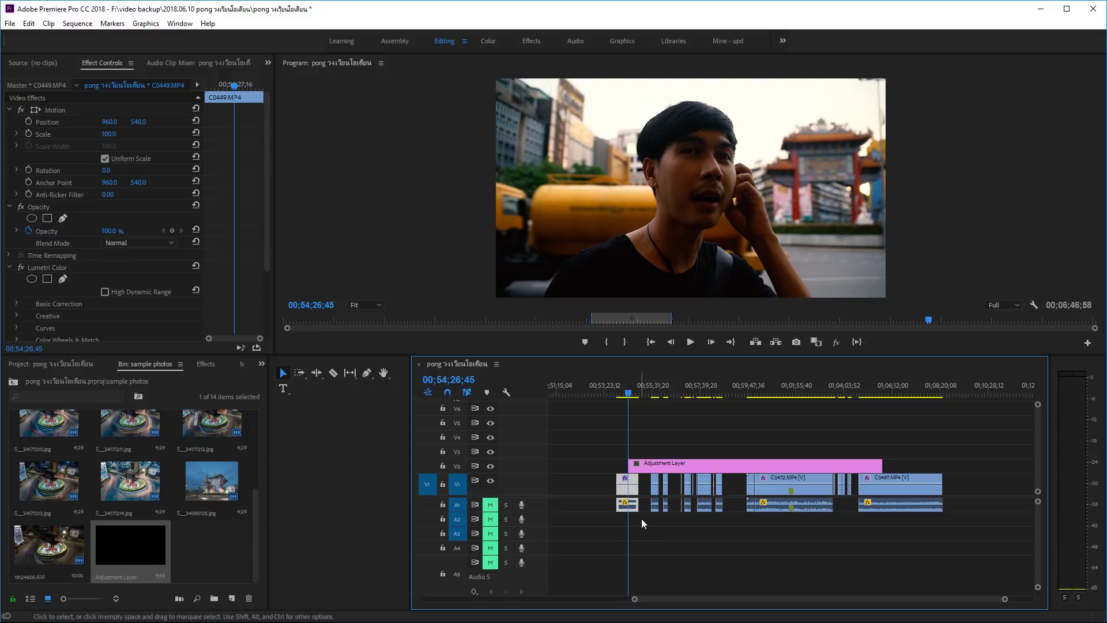
{"action": "left_click", "coordinate": [888, 488]}
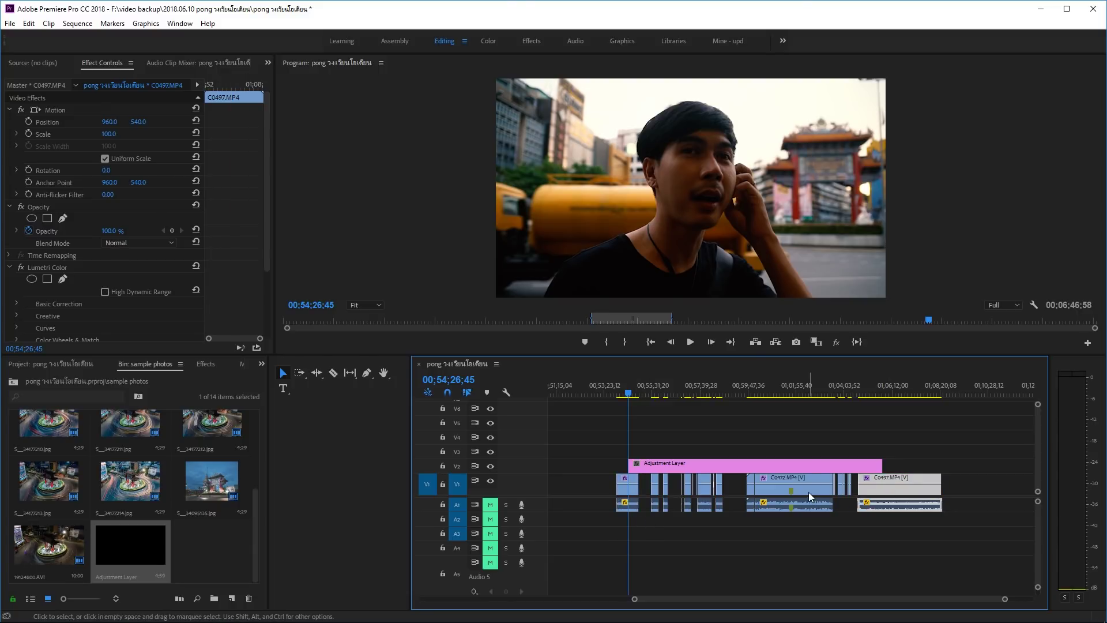
{"action": "left_click", "coordinate": [808, 493]}
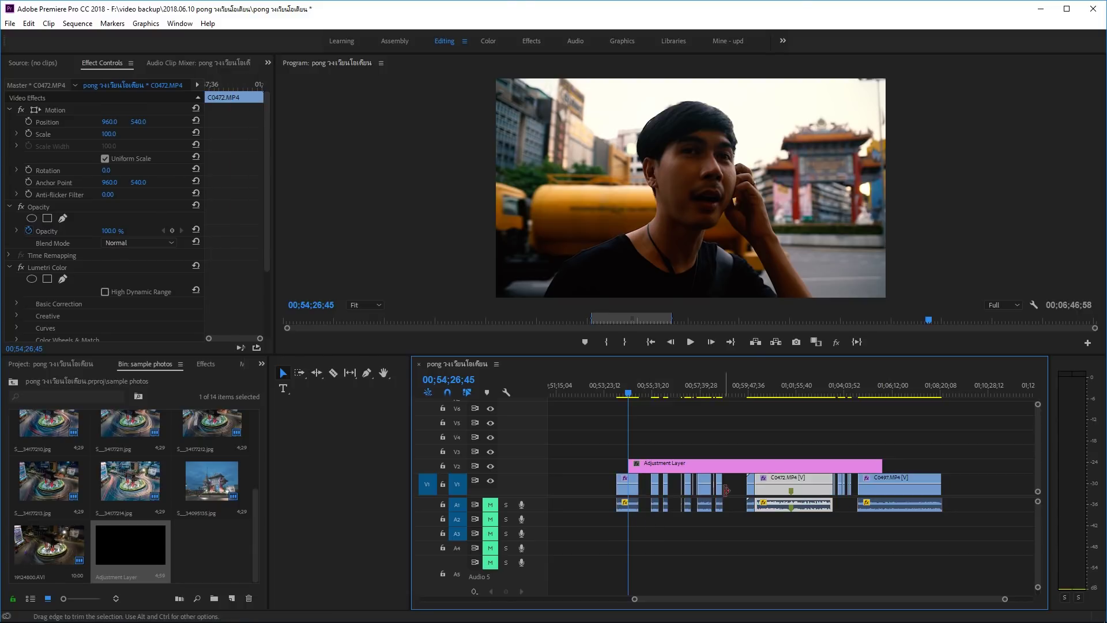
{"action": "left_click", "coordinate": [632, 497]}
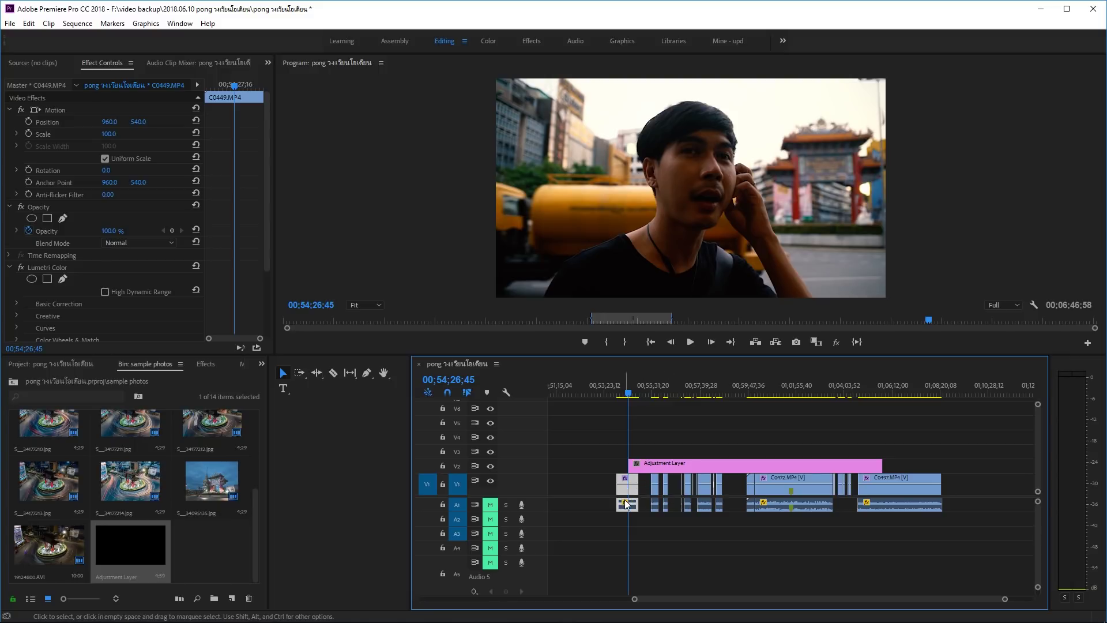
{"action": "left_click_drag", "start_coordinate": [971, 484], "coordinate": [617, 526]}
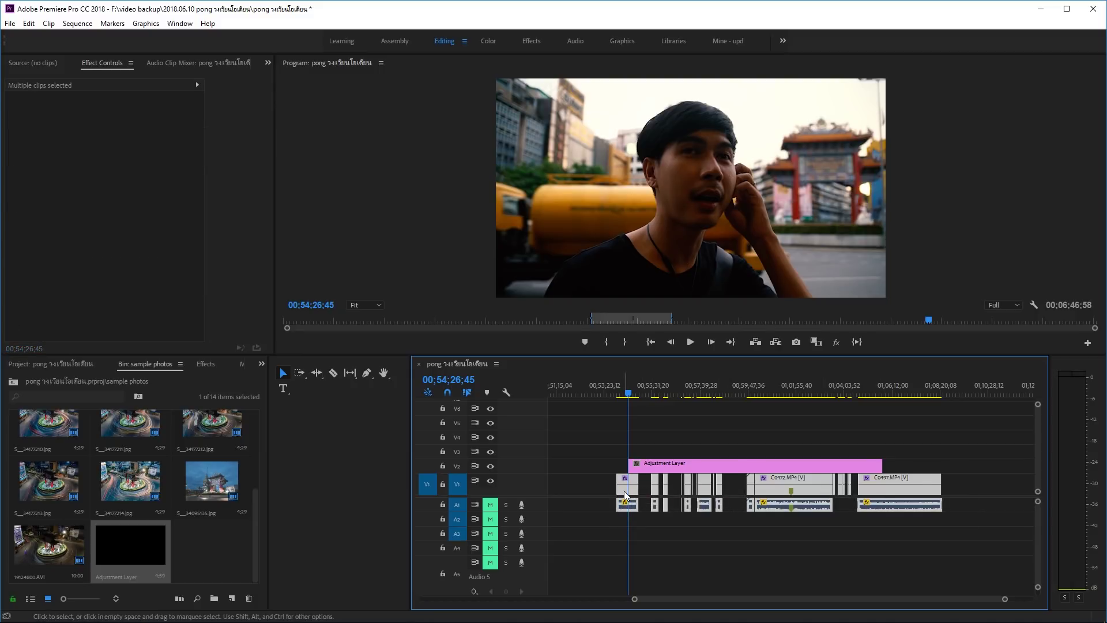
Step: Drag the selected video clips from V2 back onto V1, leaving the pink adjustment segments on V2
{"action": "left_click_drag", "start_coordinate": [625, 495], "coordinate": [626, 464]}
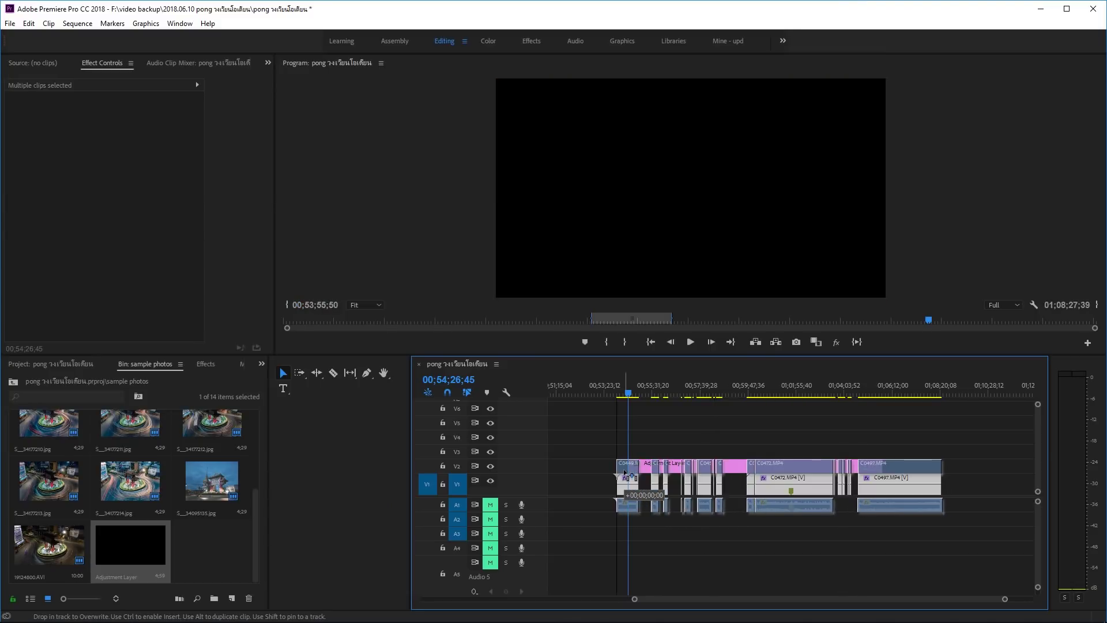
{"action": "mouse_move", "coordinate": [626, 465]}
{"action": "left_mouse_down"}
{"action": "mouse_move", "coordinate": [633, 491]}
{"action": "mouse_move", "coordinate": [623, 466]}
{"action": "left_mouse_up"}
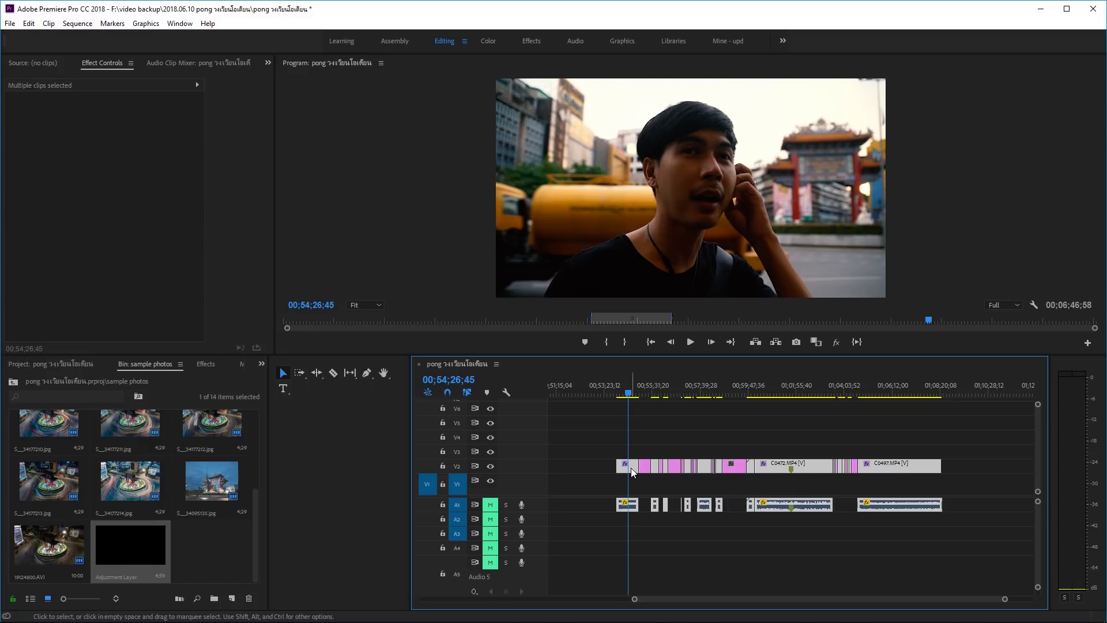
{"action": "left_click_drag", "start_coordinate": [633, 473], "coordinate": [641, 492]}
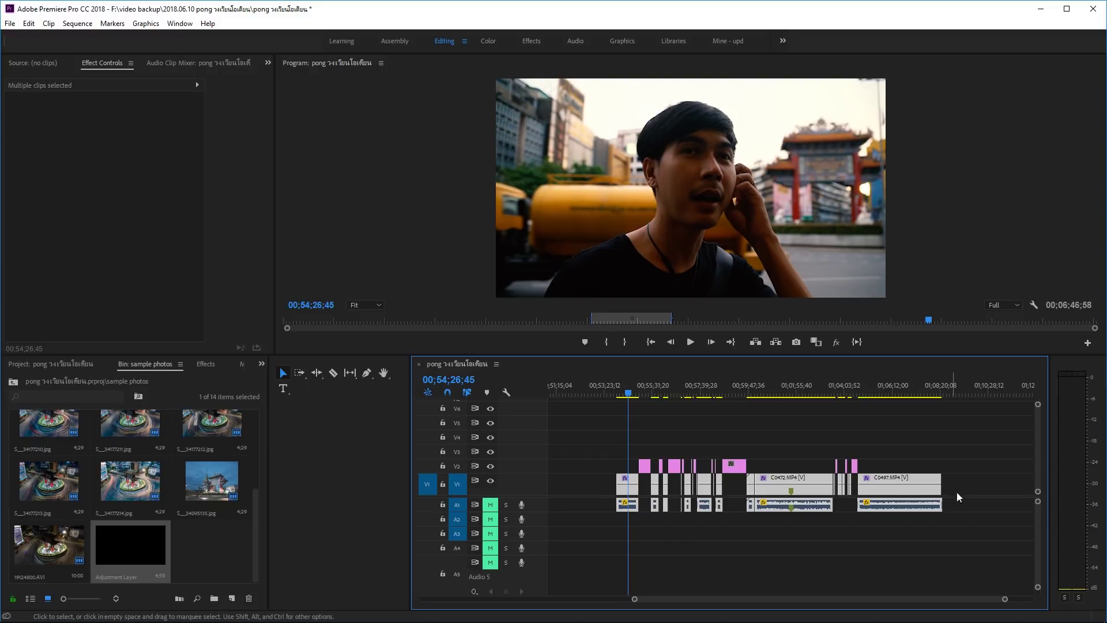
Step: Select the first V2 adjustment segment and V1 clips like C0449.MP4 to inspect them
{"action": "left_click", "coordinate": [980, 491]}
{"action": "left_click_drag", "start_coordinate": [980, 491], "coordinate": [598, 480]}
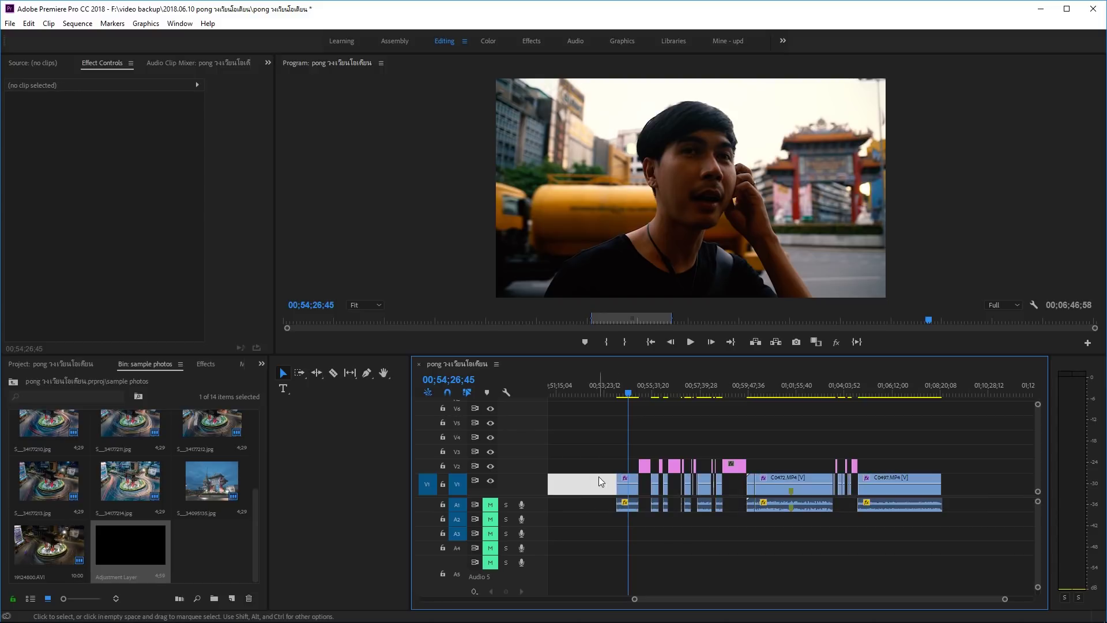
{"action": "left_click", "coordinate": [644, 464]}
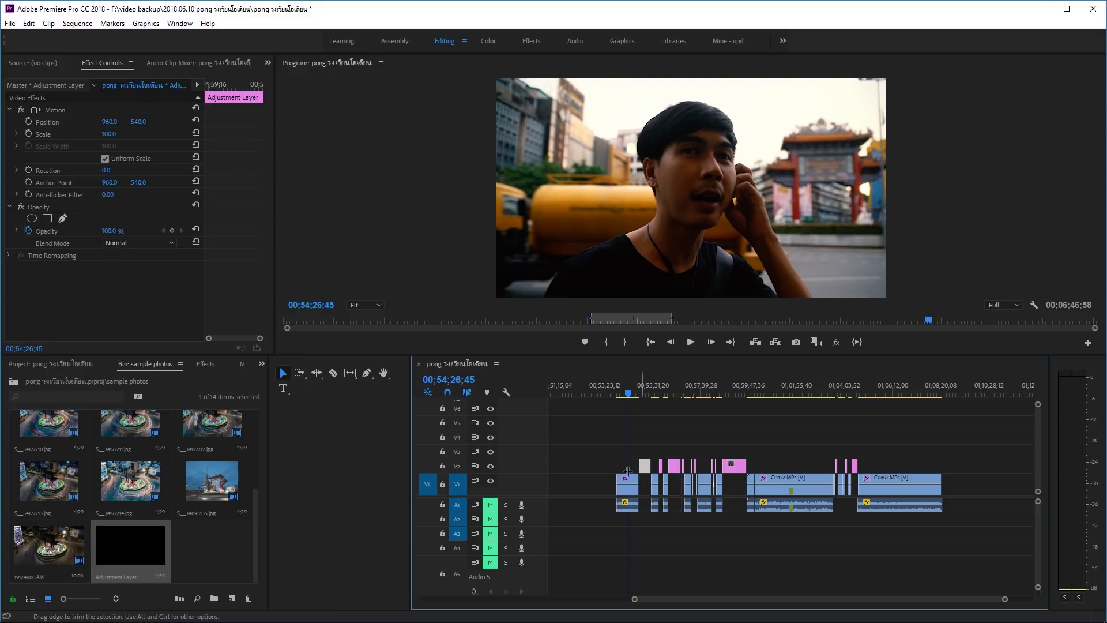
{"action": "left_click", "coordinate": [631, 487]}
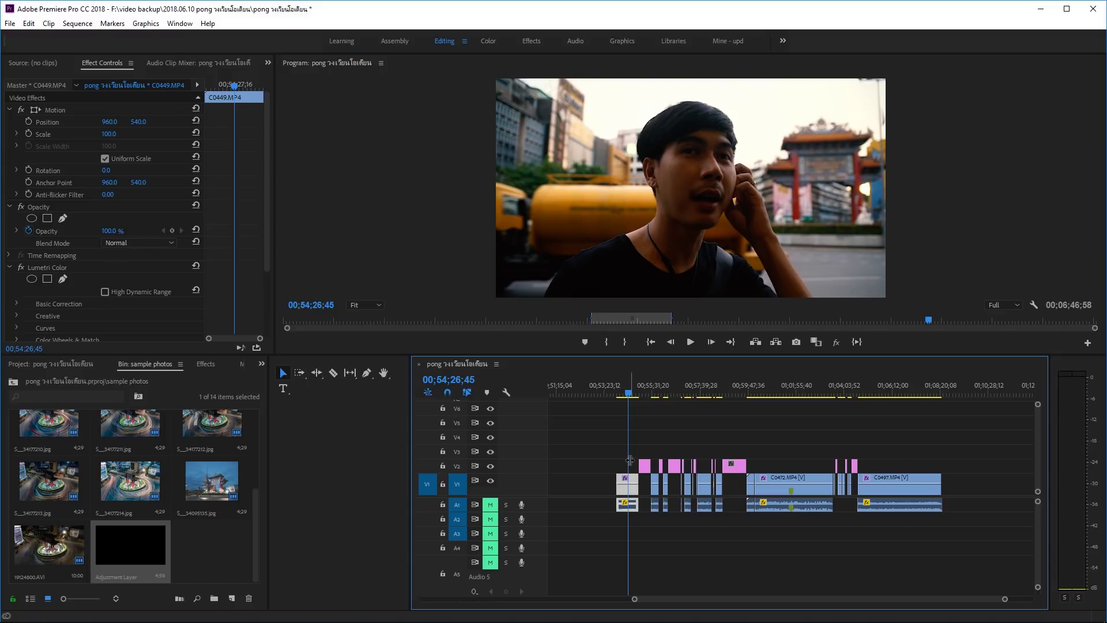
{"action": "left_click", "coordinate": [656, 489]}
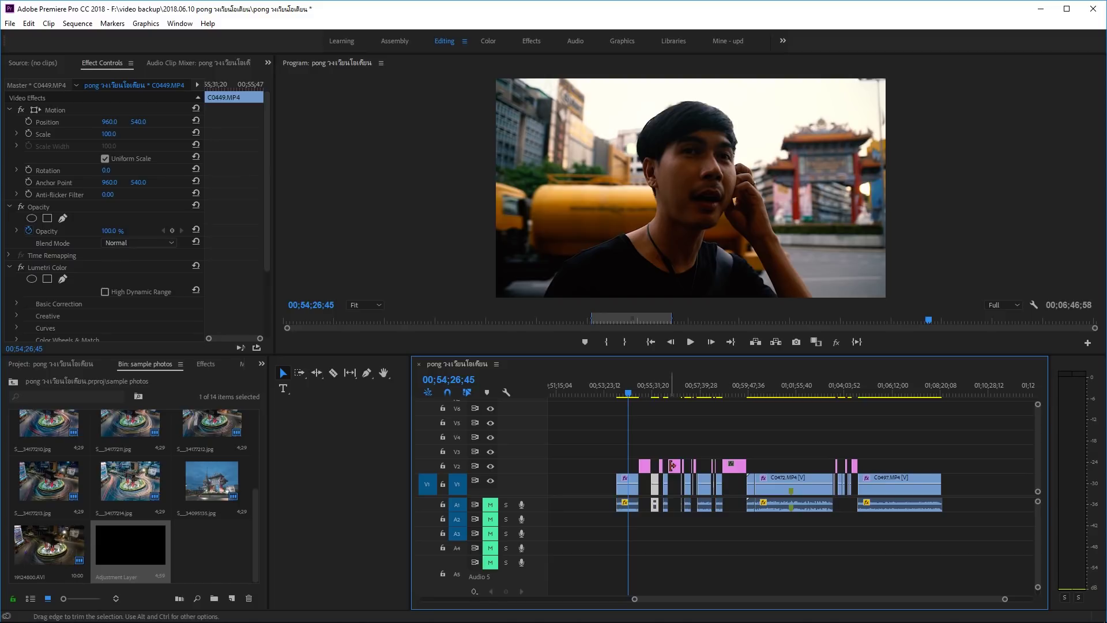
Step: Lock the A1 audio track and select all the adjustment layer segments on V2
{"action": "left_click_drag", "start_coordinate": [886, 445], "coordinate": [633, 468]}
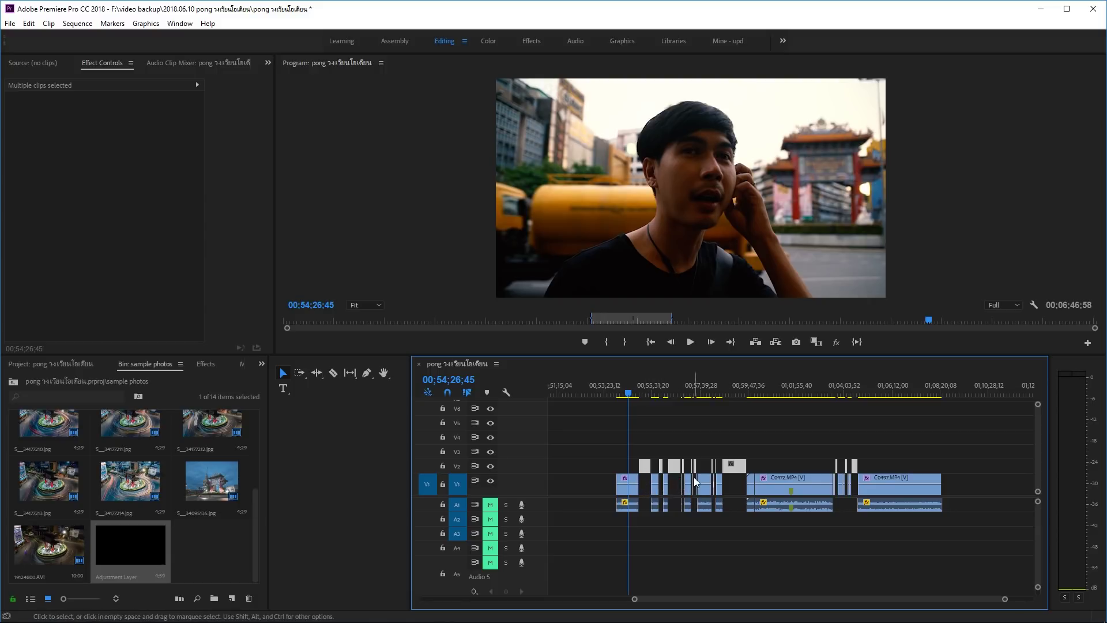
{"action": "left_click", "coordinate": [832, 417]}
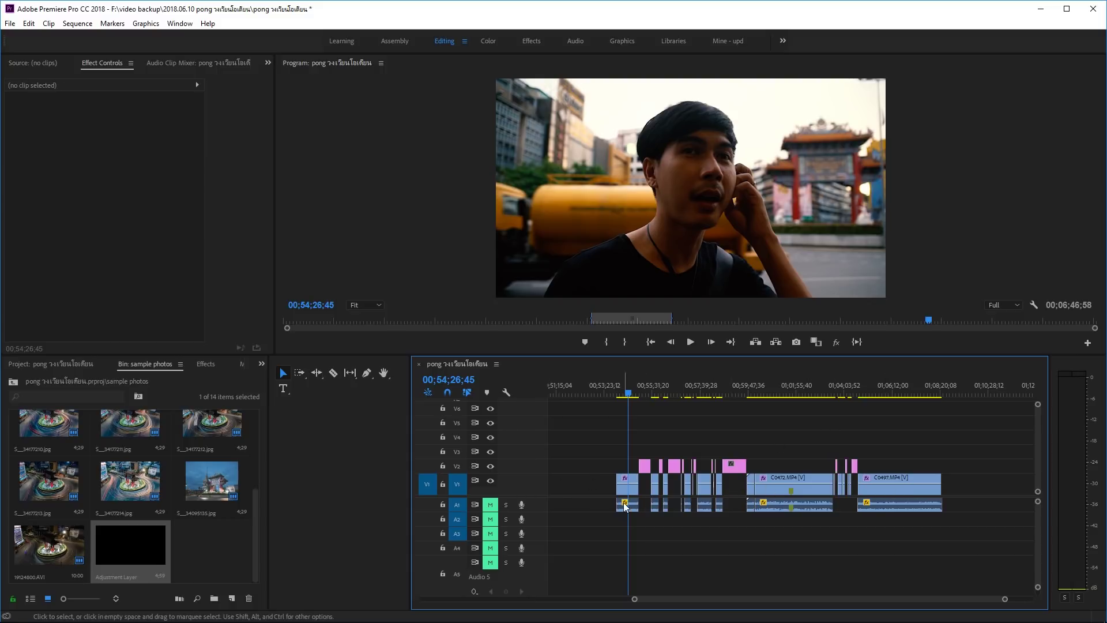
{"action": "left_click", "coordinate": [443, 505]}
{"action": "left_click_drag", "start_coordinate": [924, 427], "coordinate": [643, 467]}
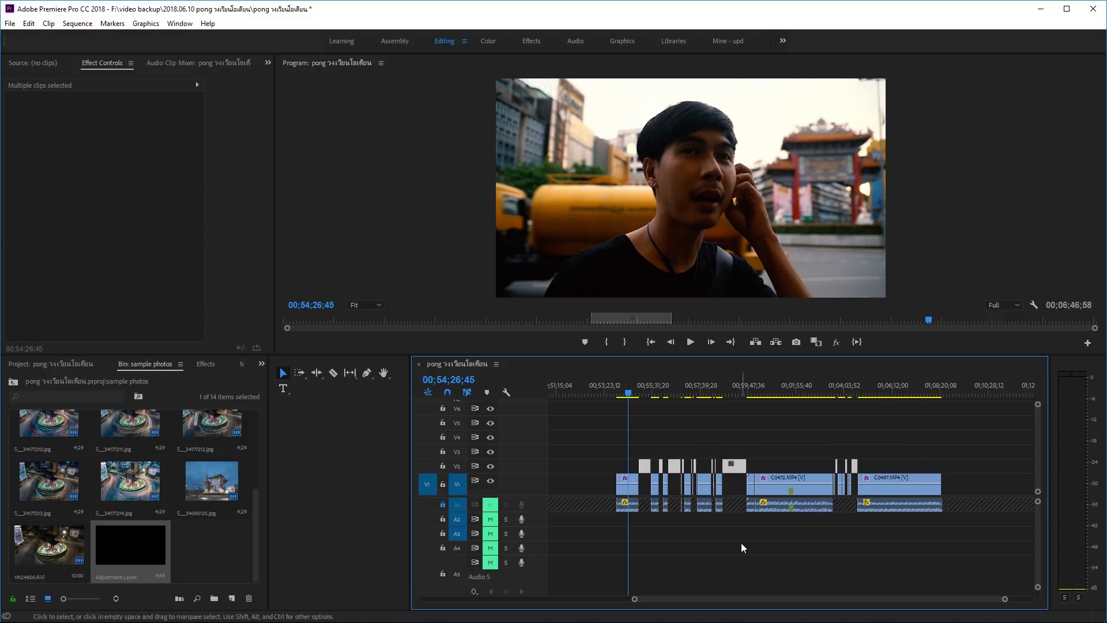
{"action": "key", "text": "shift"}
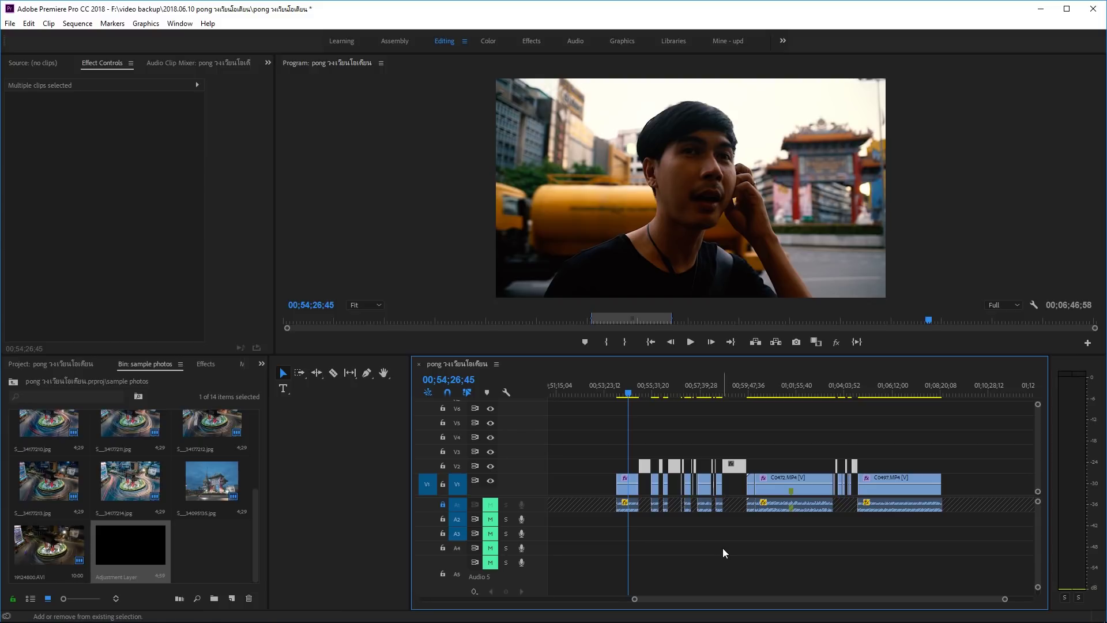
{"action": "key", "text": "shift+Delete"}
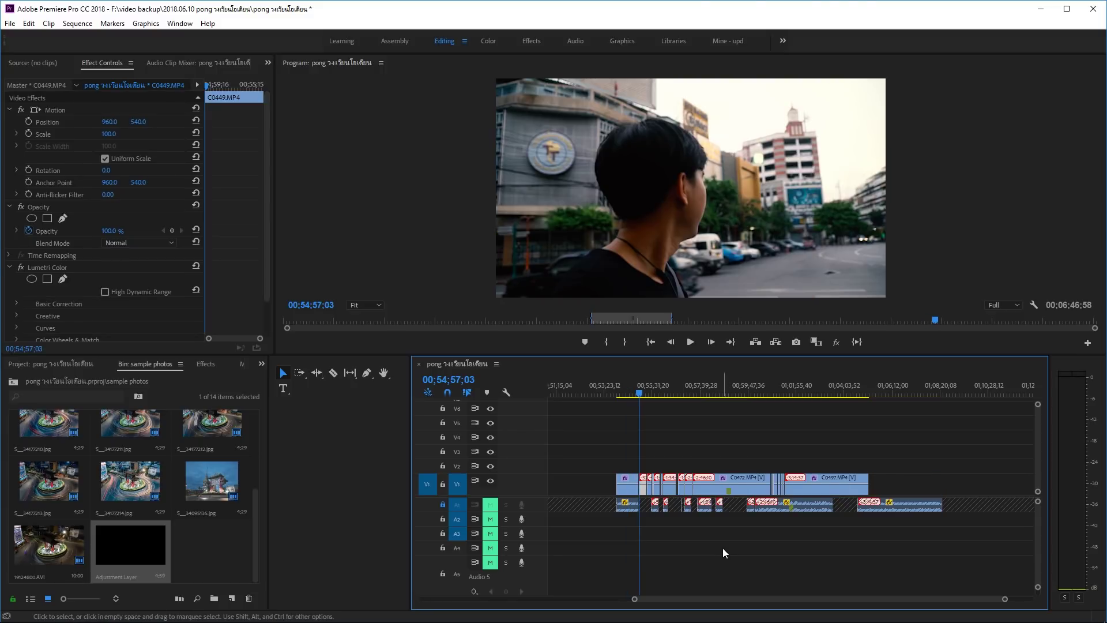
{"action": "scroll", "coordinate": [732, 549], "scroll_direction": "up", "scroll_amount": 4}
{"action": "scroll", "coordinate": [750, 505], "scroll_direction": "down", "scroll_amount": 1}
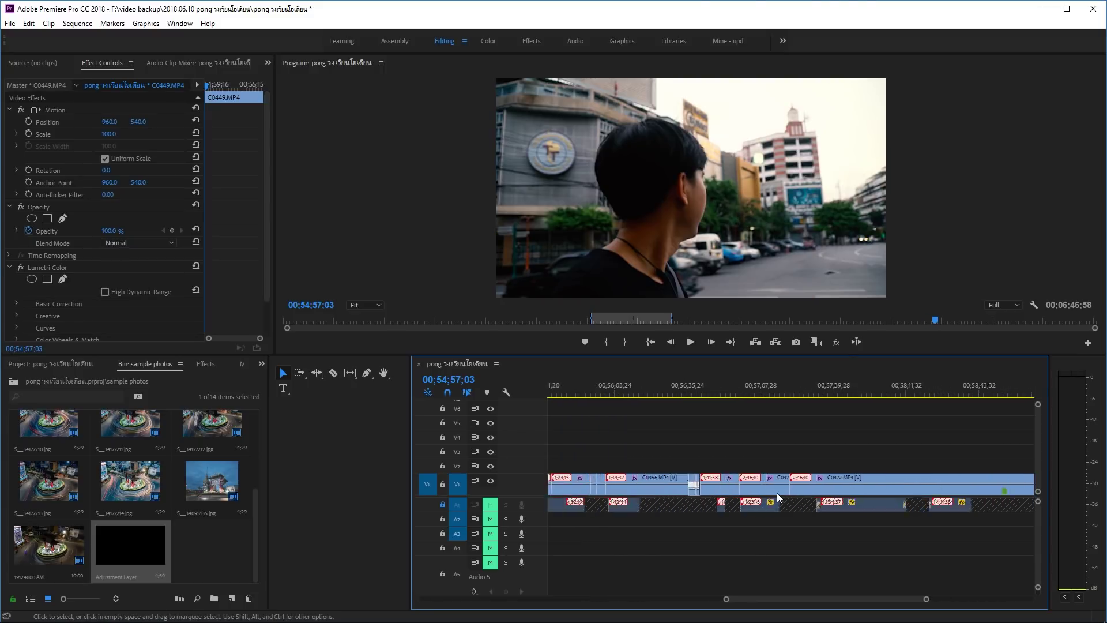
{"action": "scroll", "coordinate": [777, 493], "scroll_direction": "down", "scroll_amount": 1}
{"action": "scroll", "coordinate": [823, 493], "scroll_direction": "down", "scroll_amount": 1}
{"action": "scroll", "coordinate": [856, 489], "scroll_direction": "down", "scroll_amount": 1}
{"action": "scroll", "coordinate": [911, 498], "scroll_direction": "up", "scroll_amount": 2}
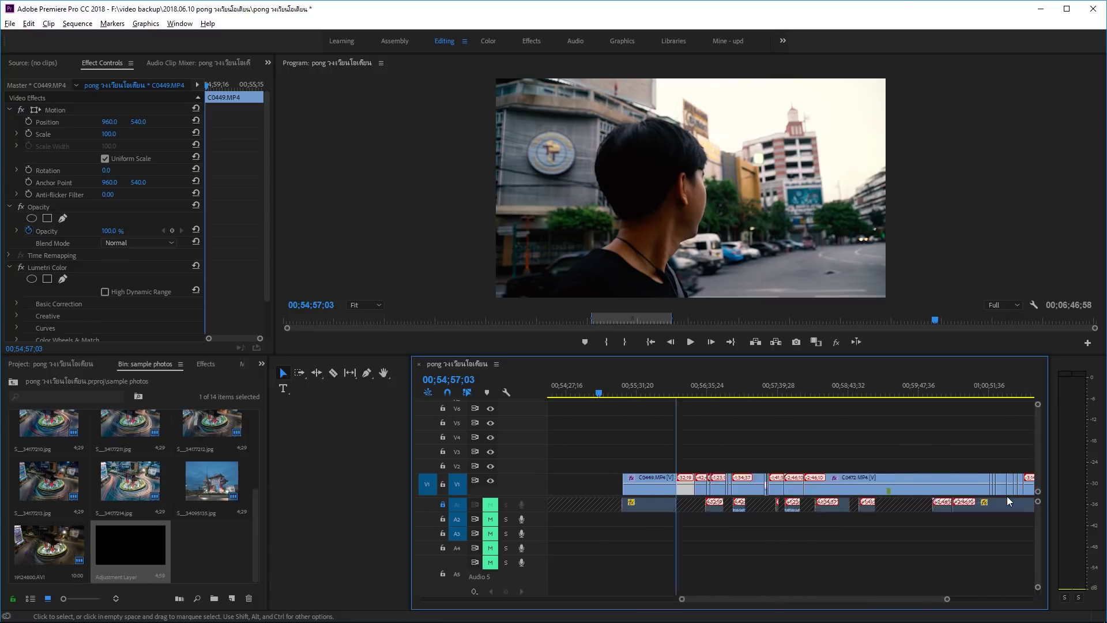
{"action": "scroll", "coordinate": [949, 493], "scroll_direction": "down", "scroll_amount": 3}
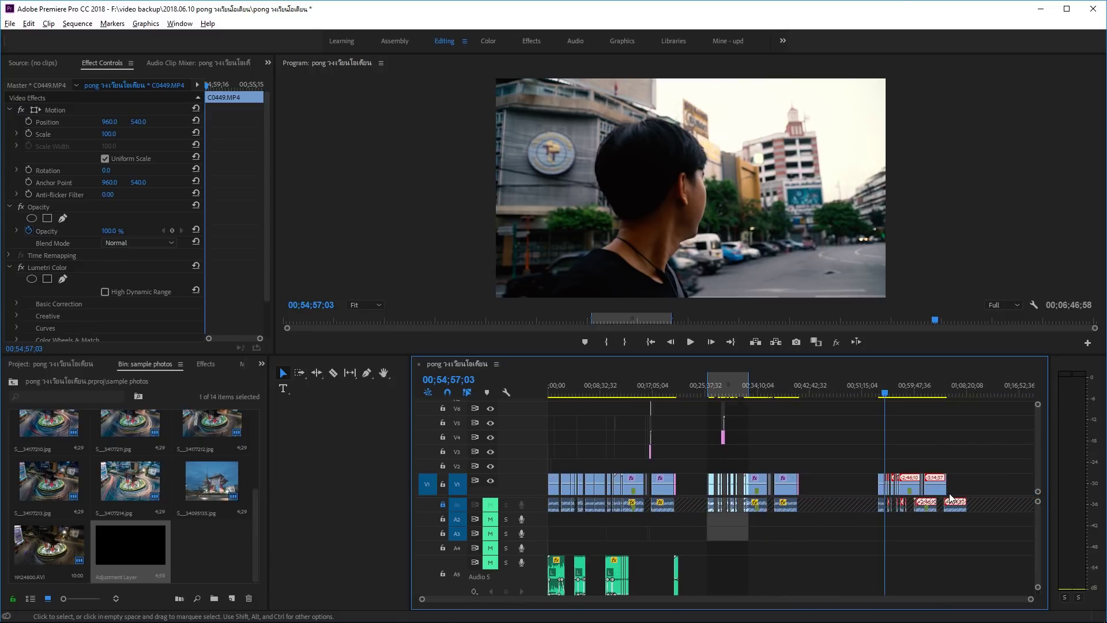
{"action": "scroll", "coordinate": [933, 494], "scroll_direction": "down", "scroll_amount": 1}
{"action": "scroll", "coordinate": [932, 494], "scroll_direction": "up", "scroll_amount": 2}
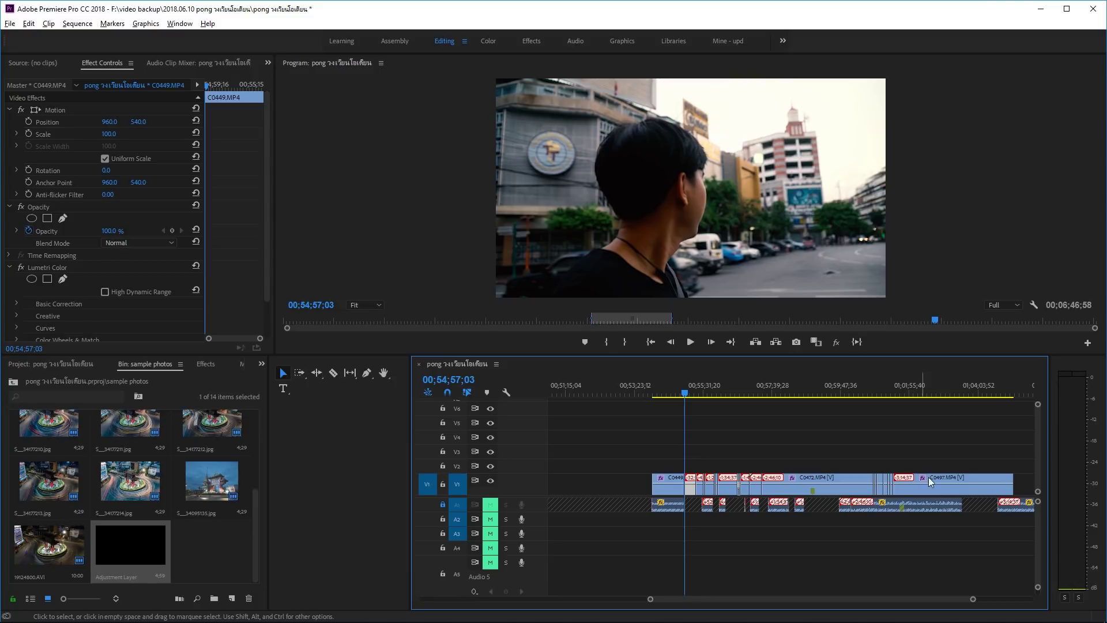
{"action": "scroll", "coordinate": [893, 493], "scroll_direction": "up", "scroll_amount": 3}
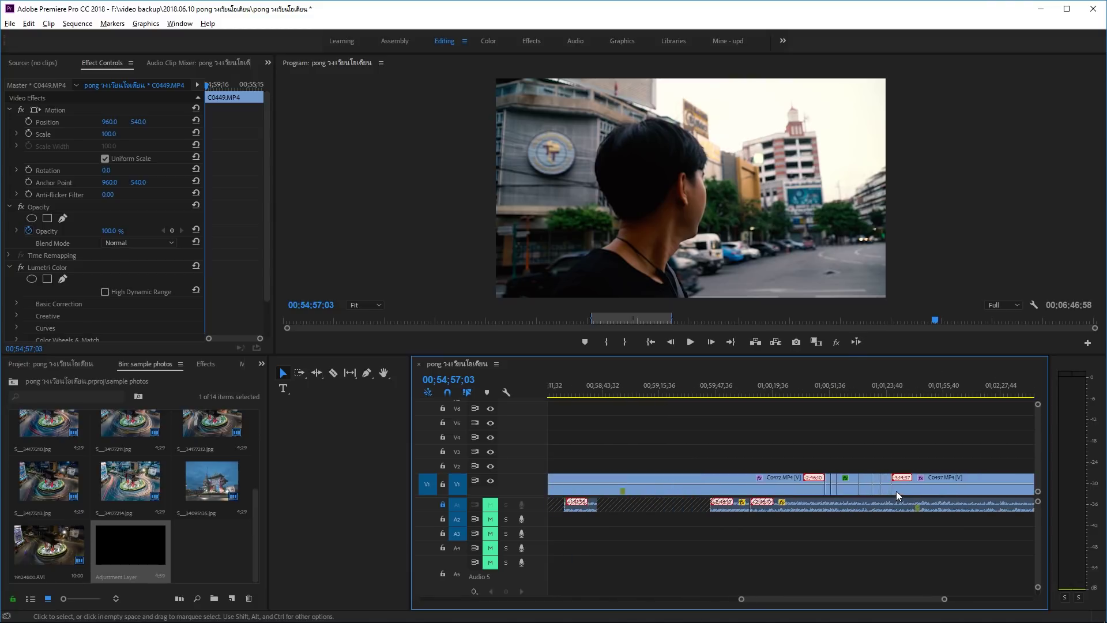
{"action": "scroll", "coordinate": [897, 490], "scroll_direction": "up", "scroll_amount": 2}
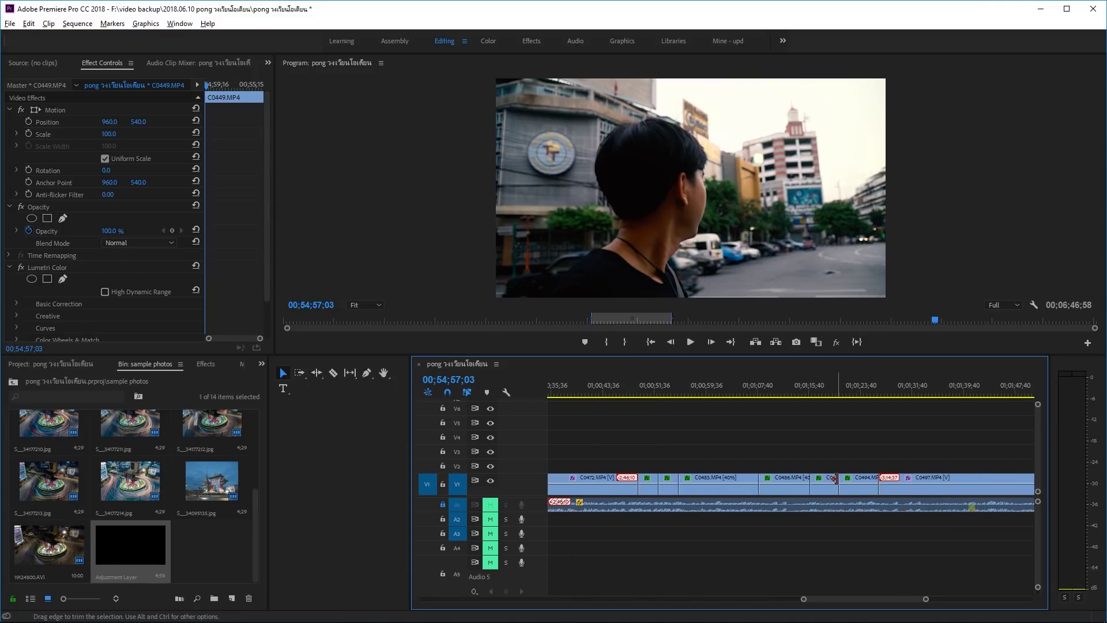
{"action": "scroll", "coordinate": [870, 487], "scroll_direction": "down", "scroll_amount": 2}
{"action": "scroll", "coordinate": [870, 486], "scroll_direction": "down", "scroll_amount": 2}
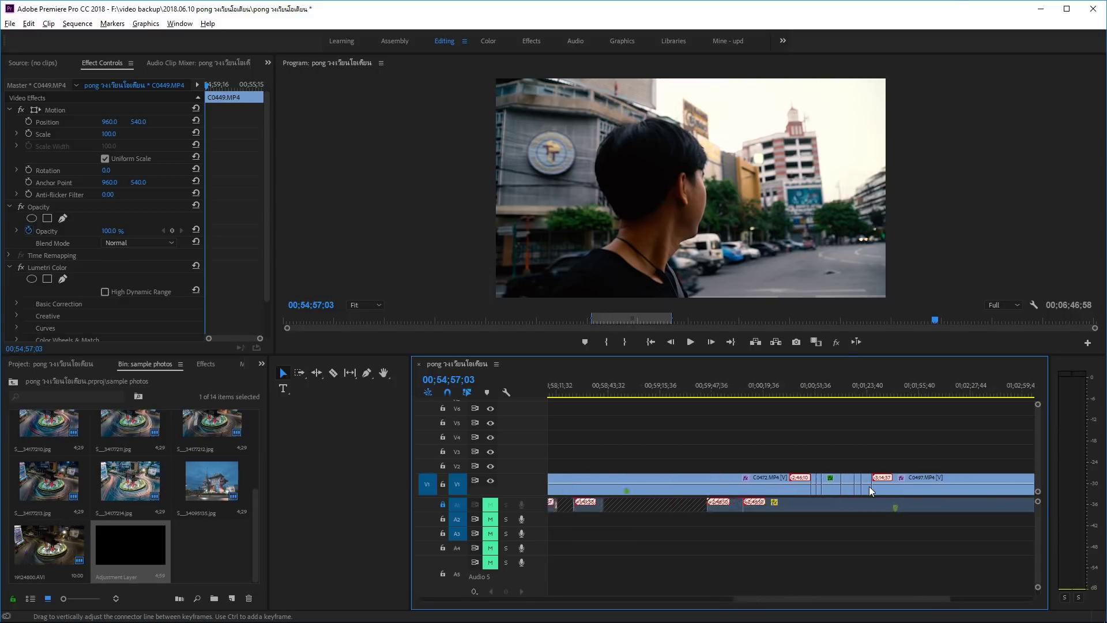
{"action": "scroll", "coordinate": [739, 496], "scroll_direction": "down", "scroll_amount": 2}
{"action": "scroll", "coordinate": [774, 483], "scroll_direction": "down", "scroll_amount": 1}
{"action": "scroll", "coordinate": [774, 485], "scroll_direction": "down", "scroll_amount": 1}
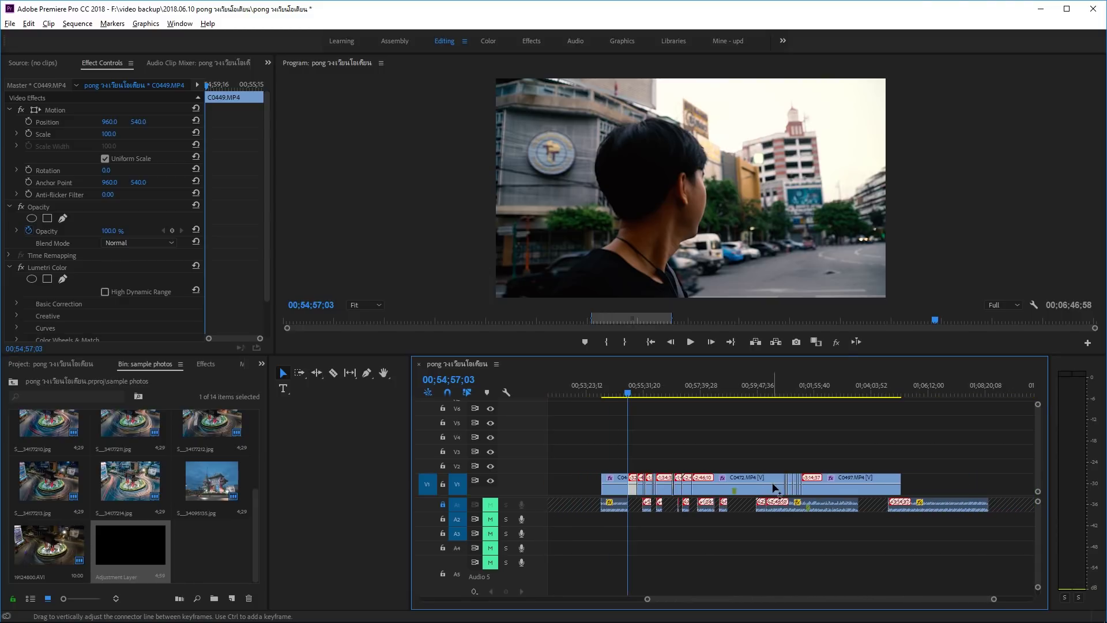
{"action": "key", "text": "alt"}
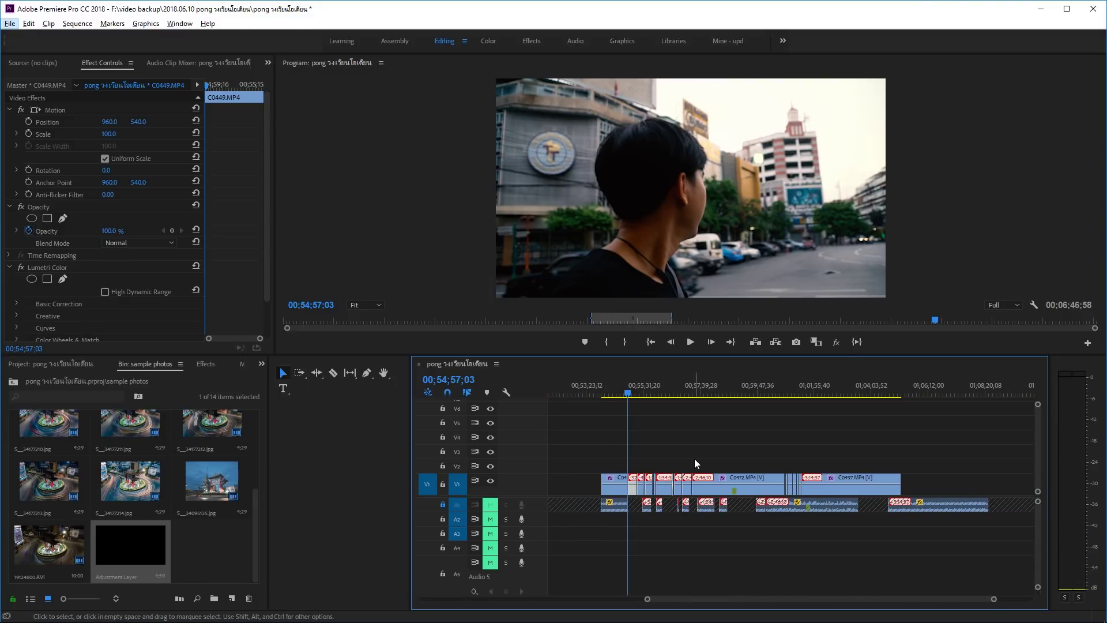
{"action": "key", "text": "alt"}
{"action": "key", "text": "ctrl+z"}
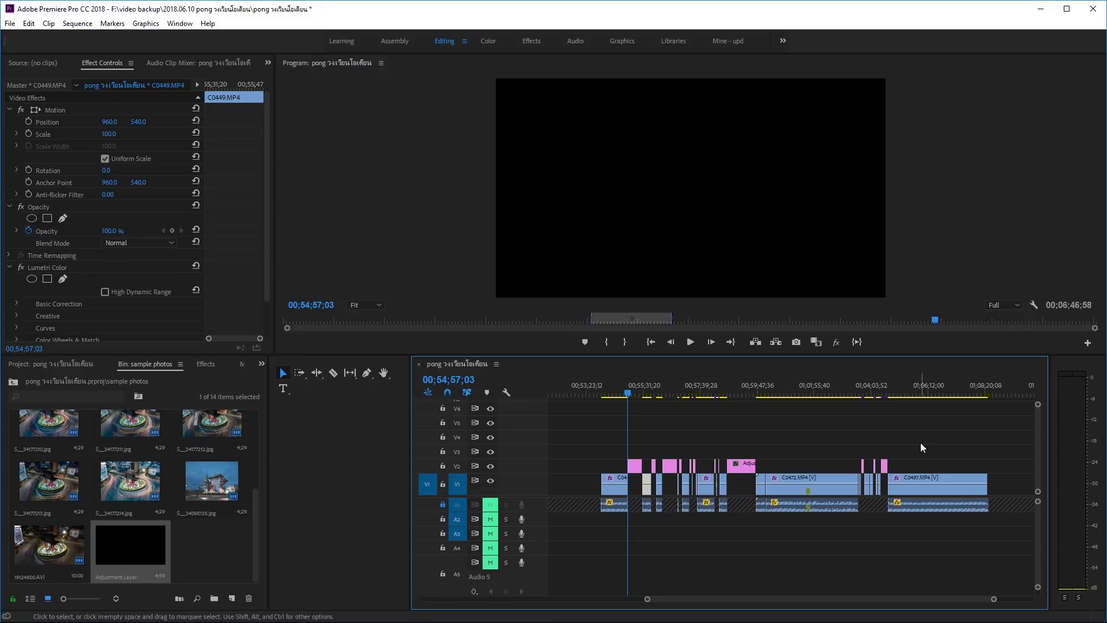
Step: Select every adjustment layer segment on V2, zooming to check the selection
{"action": "left_click_drag", "start_coordinate": [922, 448], "coordinate": [658, 462]}
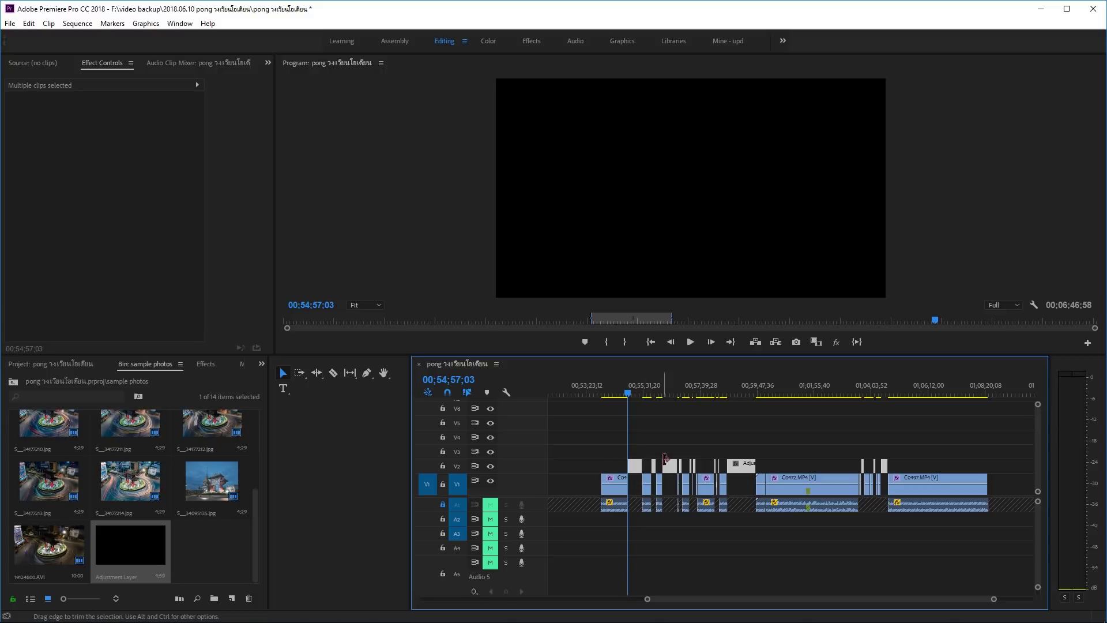
{"action": "scroll", "coordinate": [659, 492], "scroll_direction": "up", "scroll_amount": 2}
{"action": "scroll", "coordinate": [657, 489], "scroll_direction": "up", "scroll_amount": 1}
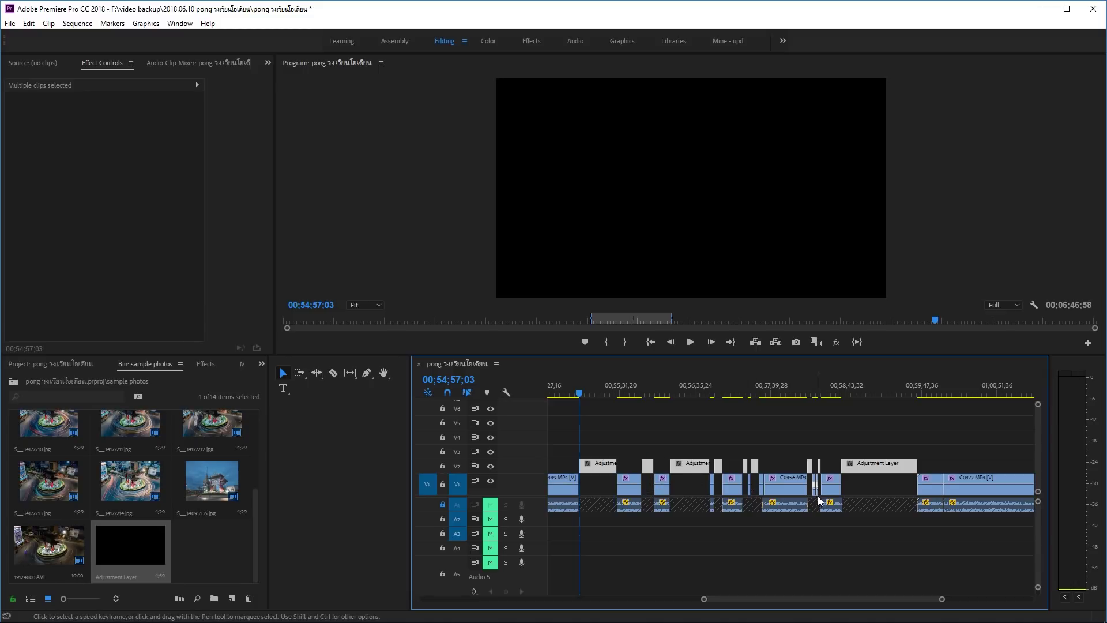
{"action": "scroll", "coordinate": [845, 489], "scroll_direction": "down", "scroll_amount": 2, "text": "alt"}
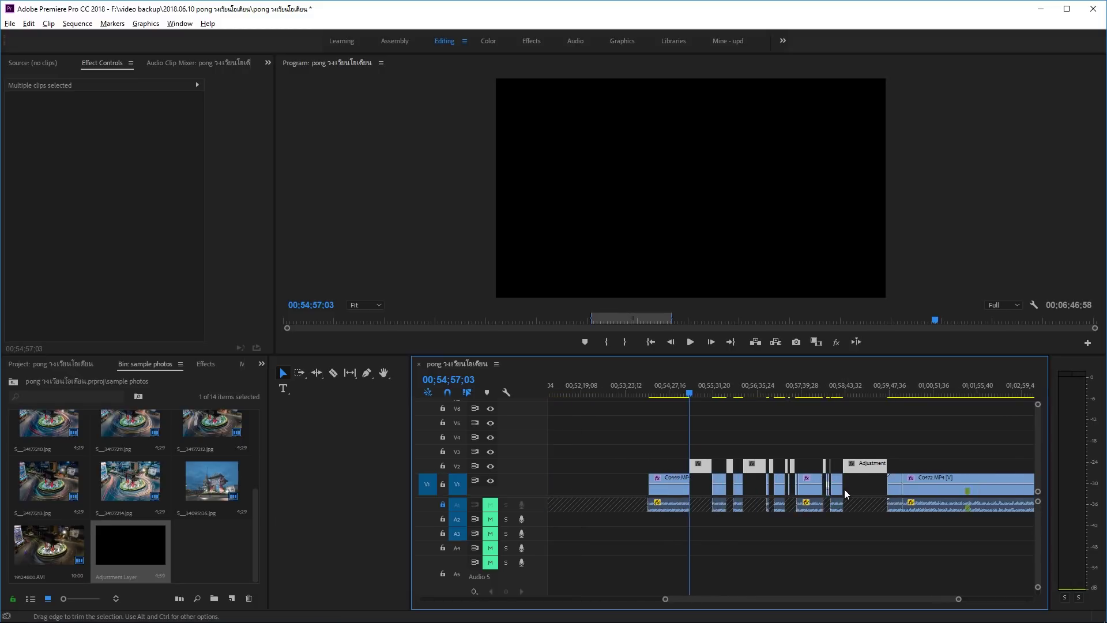
{"action": "scroll", "coordinate": [844, 489], "scroll_direction": "down", "scroll_amount": 2, "text": "alt"}
{"action": "scroll", "coordinate": [844, 489], "scroll_direction": "down", "scroll_amount": 2, "text": "alt"}
{"action": "scroll", "coordinate": [845, 489], "scroll_direction": "down", "scroll_amount": 1, "text": "alt"}
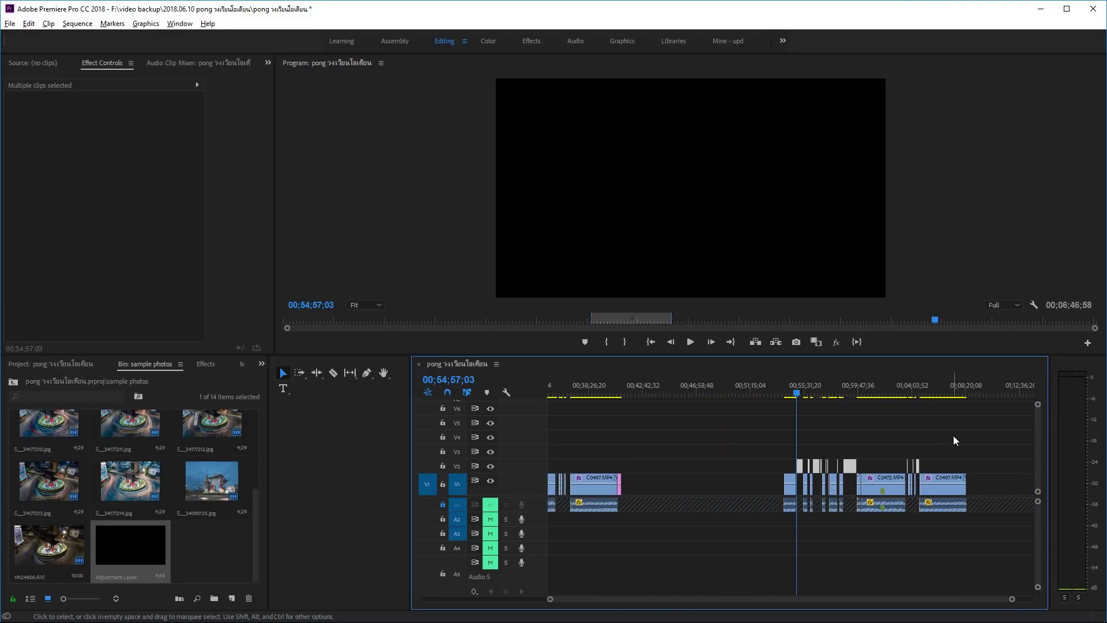
Step: Delete the V2 segments and drag the Adjustment Layer from the Project bin to the playhead
{"action": "left_click_drag", "start_coordinate": [953, 436], "coordinate": [785, 465]}
{"action": "key", "text": "Delete"}
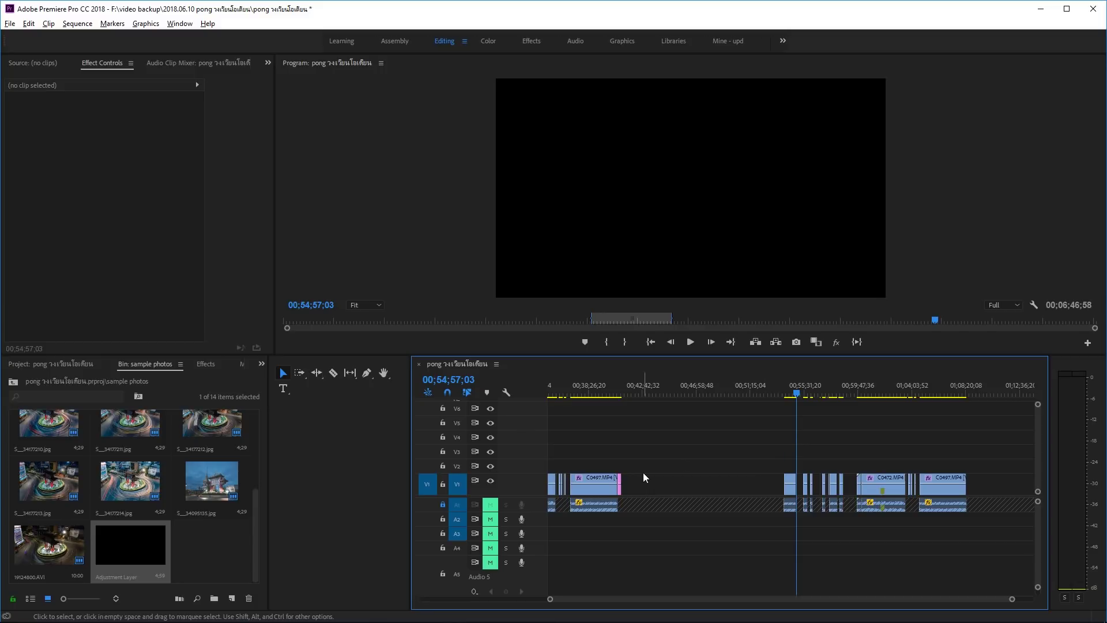
{"action": "left_click_drag", "start_coordinate": [154, 542], "coordinate": [796, 470]}
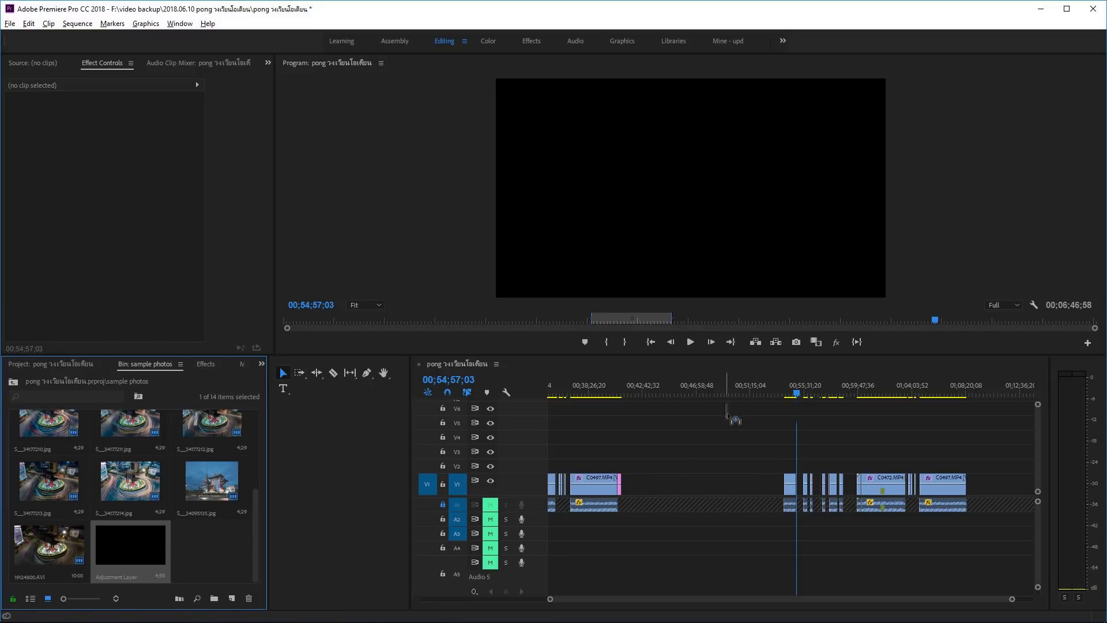
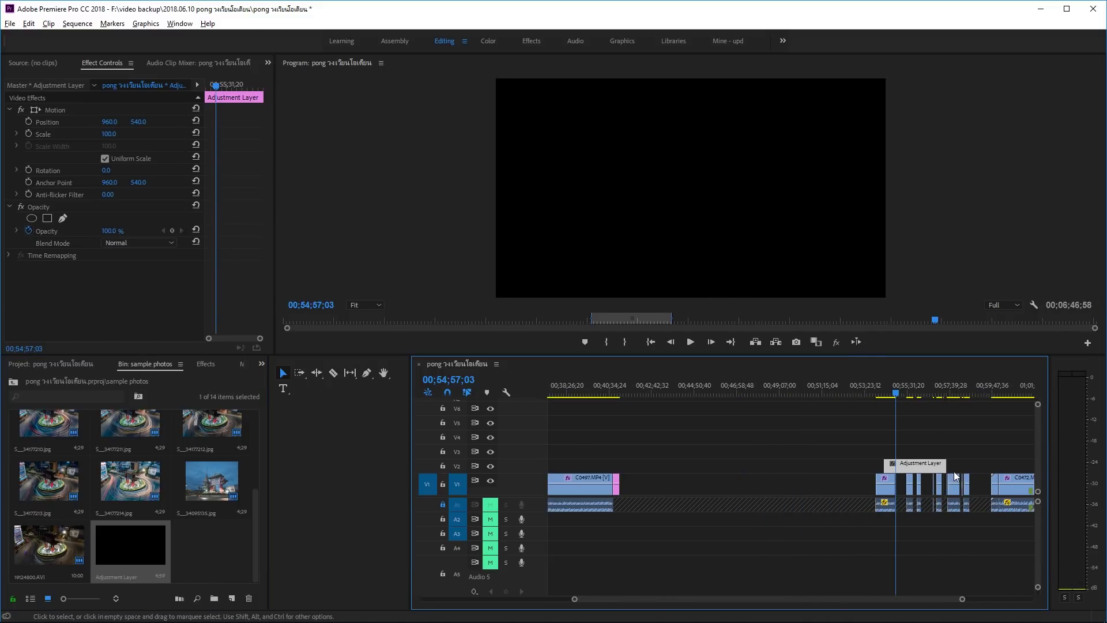
Step: Lengthen the V2 Adjustment Layer so it extends over more of the clips
{"action": "left_click_drag", "start_coordinate": [945, 463], "coordinate": [1019, 463]}
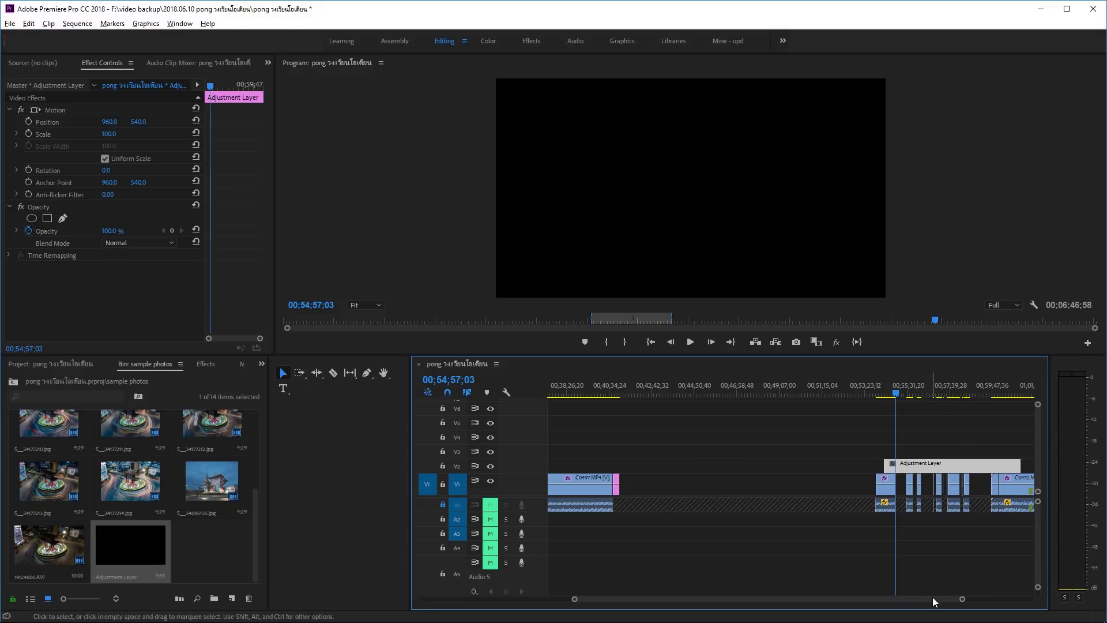
{"action": "left_click_drag", "start_coordinate": [934, 598], "coordinate": [964, 597]}
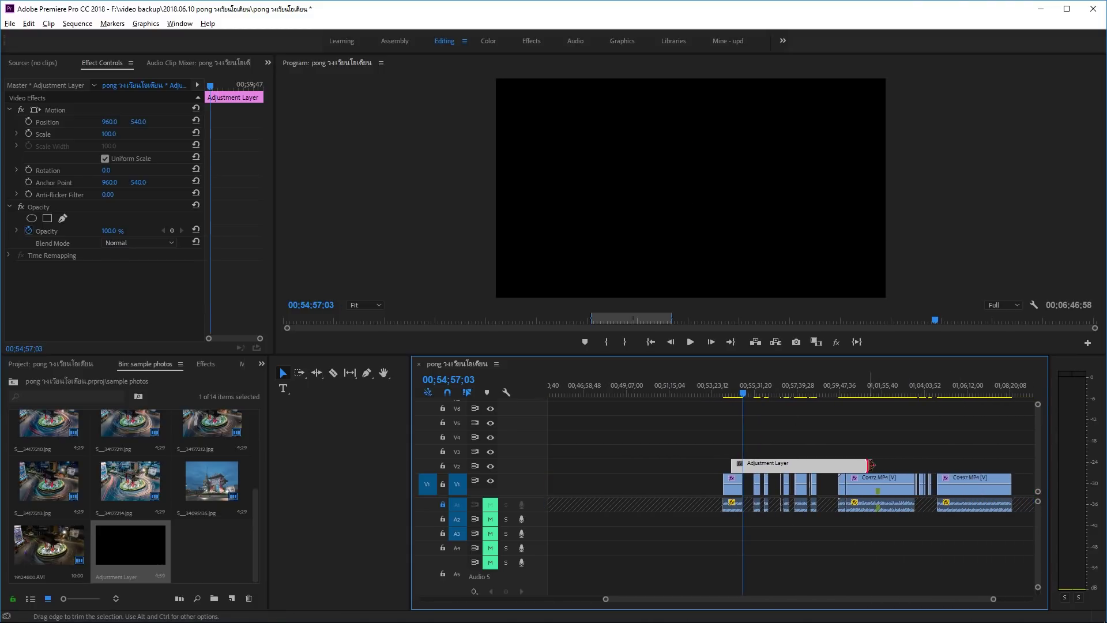
{"action": "mouse_move", "coordinate": [877, 465]}
{"action": "left_mouse_down"}
{"action": "mouse_move", "coordinate": [964, 465]}
{"action": "mouse_move", "coordinate": [949, 486]}
{"action": "mouse_move", "coordinate": [818, 492]}
{"action": "mouse_move", "coordinate": [818, 470]}
{"action": "left_mouse_up"}
{"action": "scroll", "coordinate": [940, 510], "scroll_direction": "down", "scroll_amount": 2}
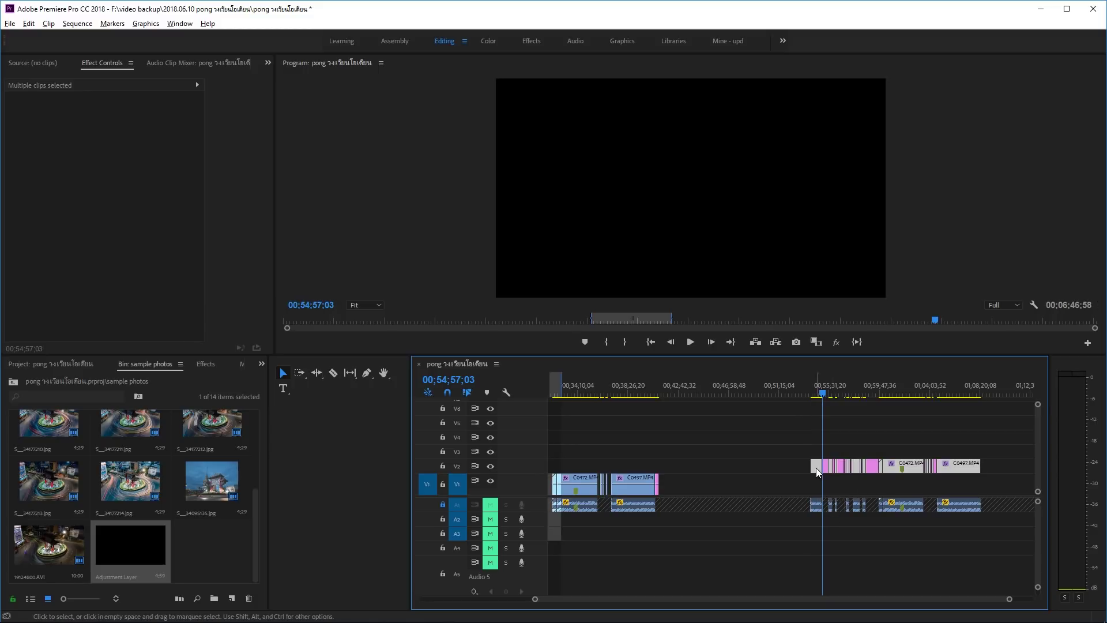
Step: Move the clips back down onto V1 and remove the selected Adjustment Layer pieces from V2
{"action": "left_click_drag", "start_coordinate": [816, 468], "coordinate": [818, 492]}
{"action": "left_click_drag", "start_coordinate": [971, 450], "coordinate": [806, 462]}
{"action": "key", "text": "shift"}
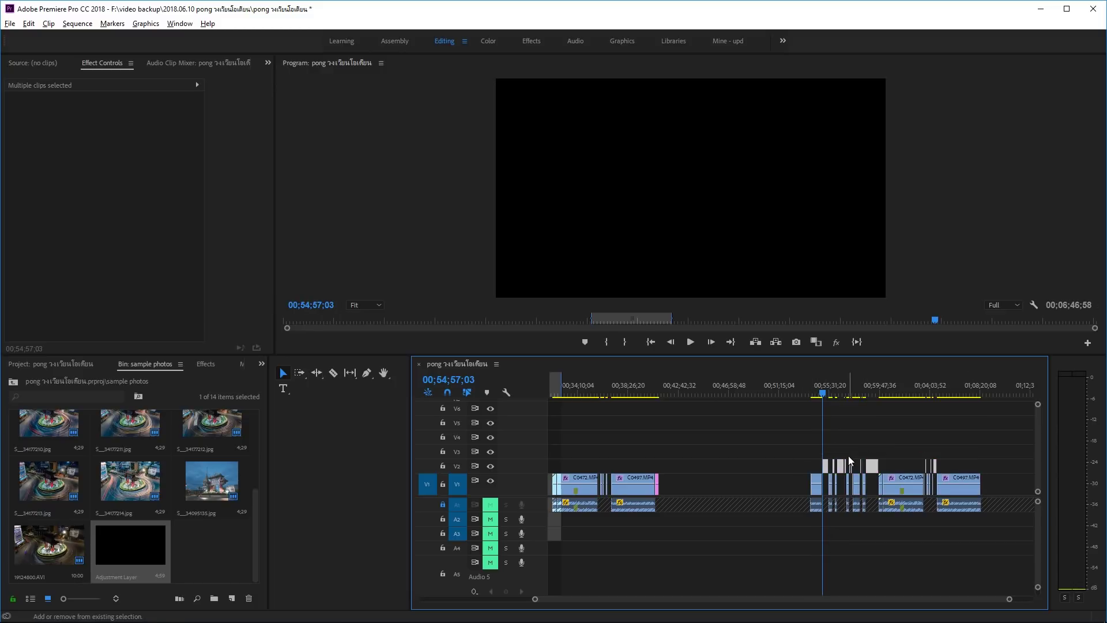
{"action": "key", "text": "alt+Down"}
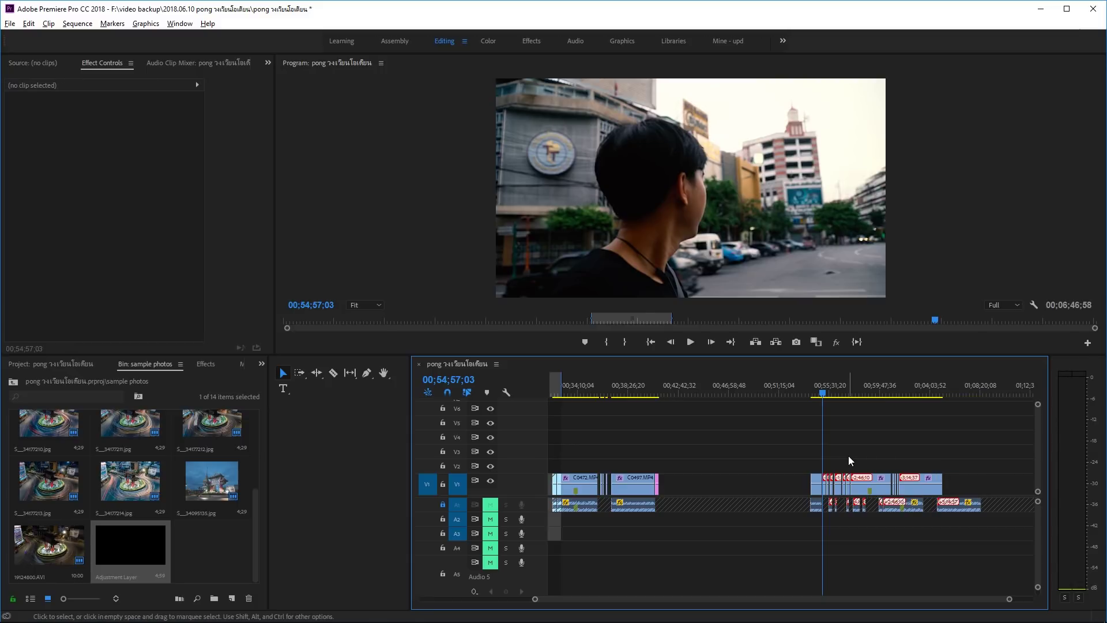
Step: Put the playhead at 00;54;09;38
{"action": "scroll", "coordinate": [868, 481], "scroll_direction": "up", "scroll_amount": 3, "text": "alt"}
{"action": "scroll", "coordinate": [921, 483], "scroll_direction": "up", "scroll_amount": 2, "text": "alt"}
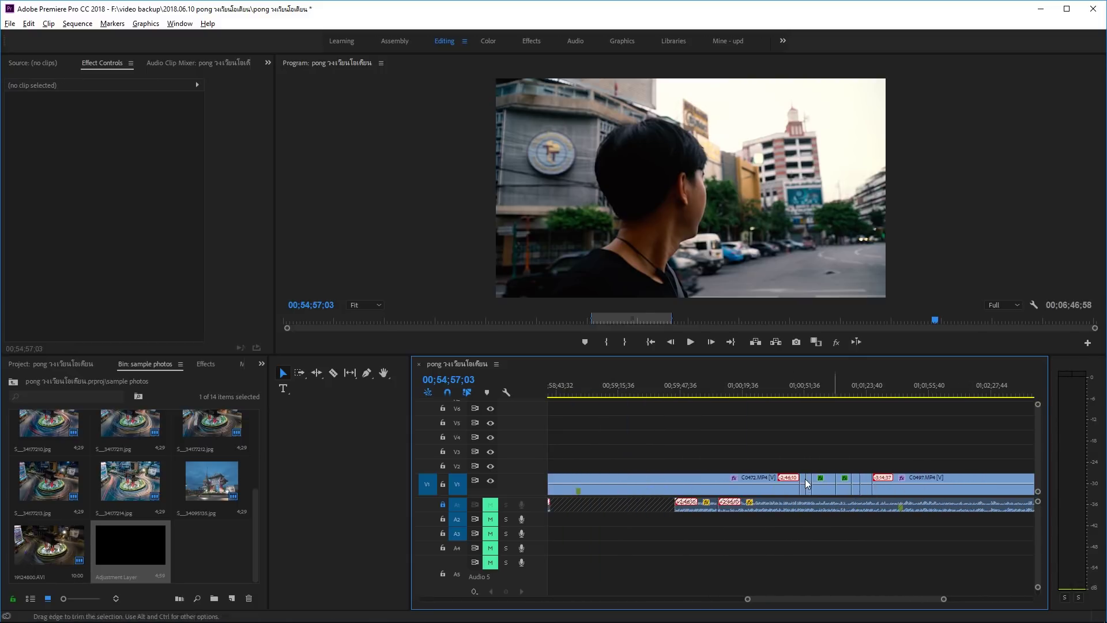
{"action": "scroll", "coordinate": [811, 488], "scroll_direction": "down", "scroll_amount": 4, "text": "alt"}
{"action": "left_click", "coordinate": [647, 396]}
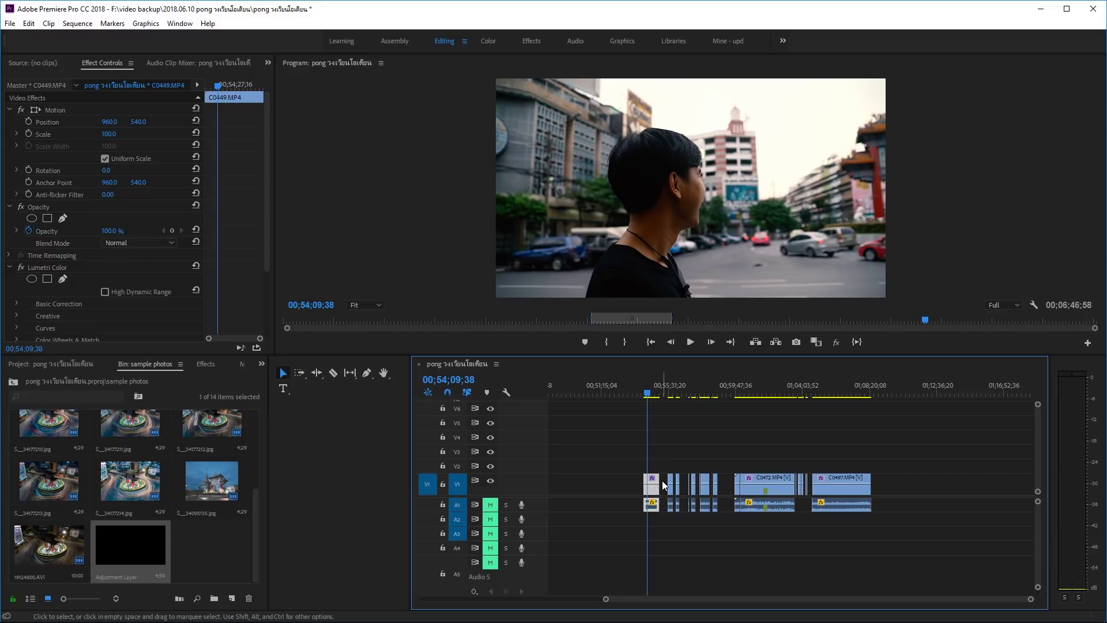
Step: Lay a new Adjustment Layer across the clips near 00;55, then ripple-delete its V2 pieces
{"action": "mouse_move", "coordinate": [156, 546]}
{"action": "left_mouse_down"}
{"action": "mouse_move", "coordinate": [681, 486]}
{"action": "mouse_move", "coordinate": [650, 466]}
{"action": "mouse_move", "coordinate": [833, 463]}
{"action": "left_mouse_up"}
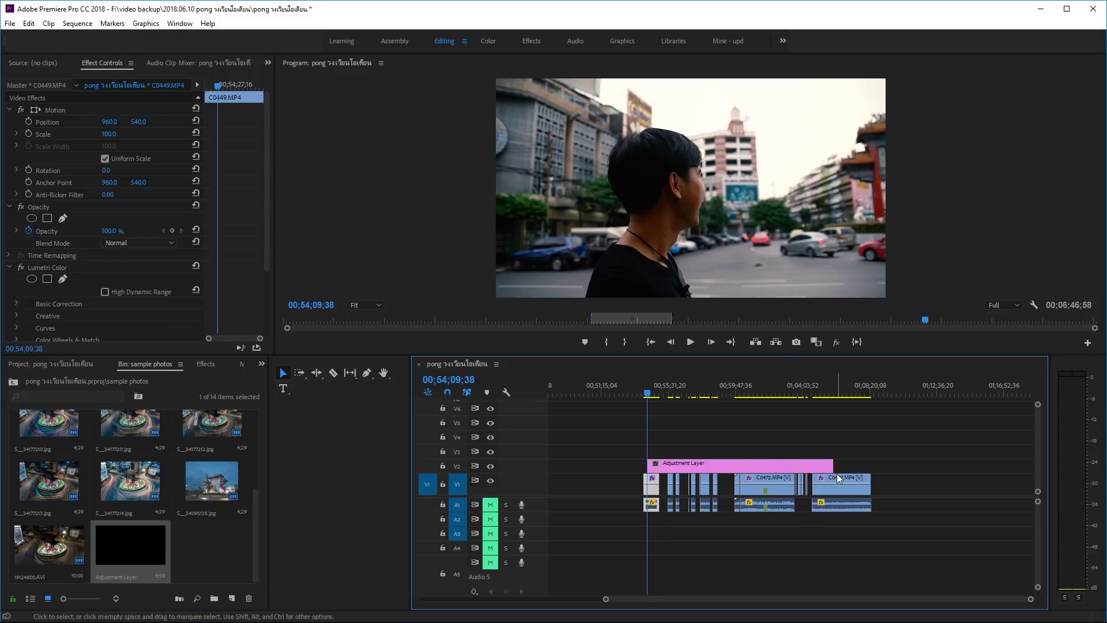
{"action": "mouse_move", "coordinate": [923, 530]}
{"action": "left_mouse_down"}
{"action": "mouse_move", "coordinate": [643, 474]}
{"action": "mouse_move", "coordinate": [652, 489]}
{"action": "left_mouse_up"}
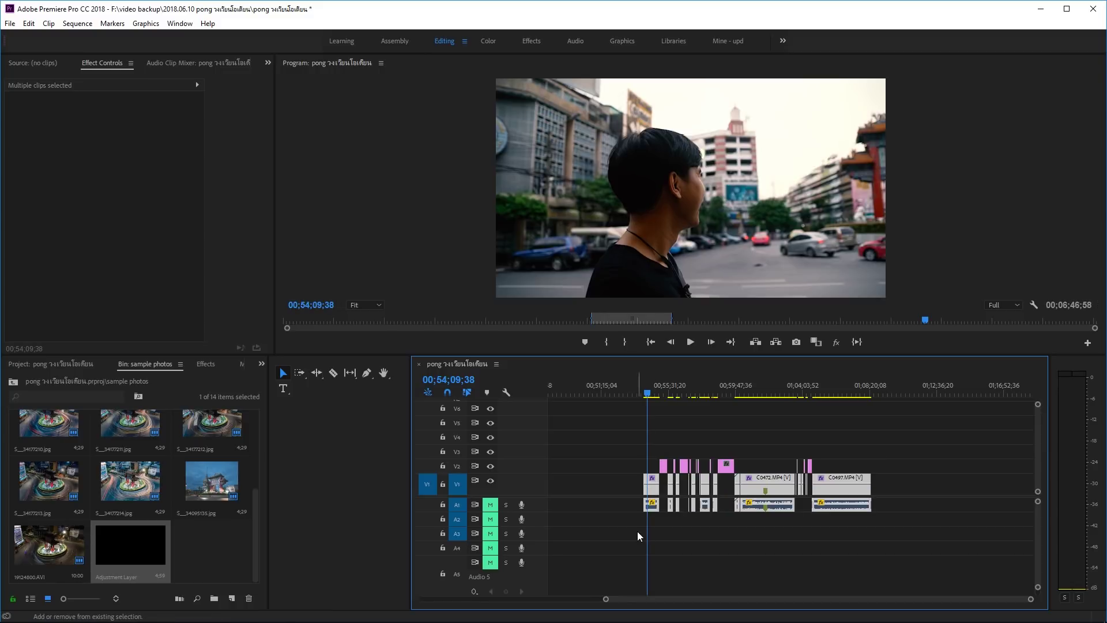
{"action": "left_click_drag", "start_coordinate": [843, 451], "coordinate": [632, 470]}
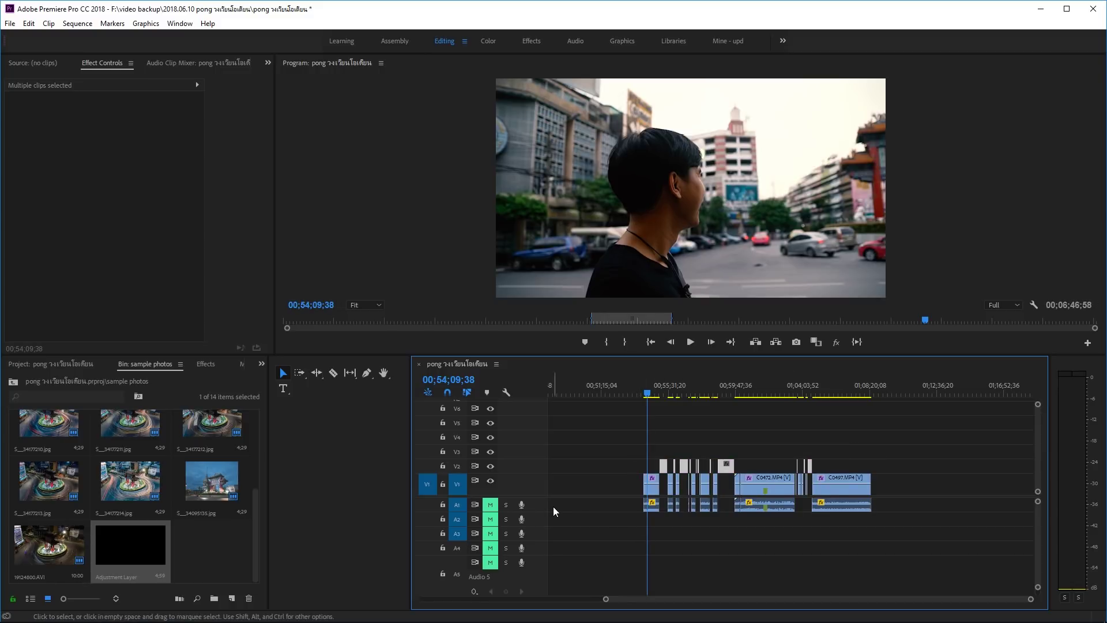
{"action": "key", "text": "ctrl+z"}
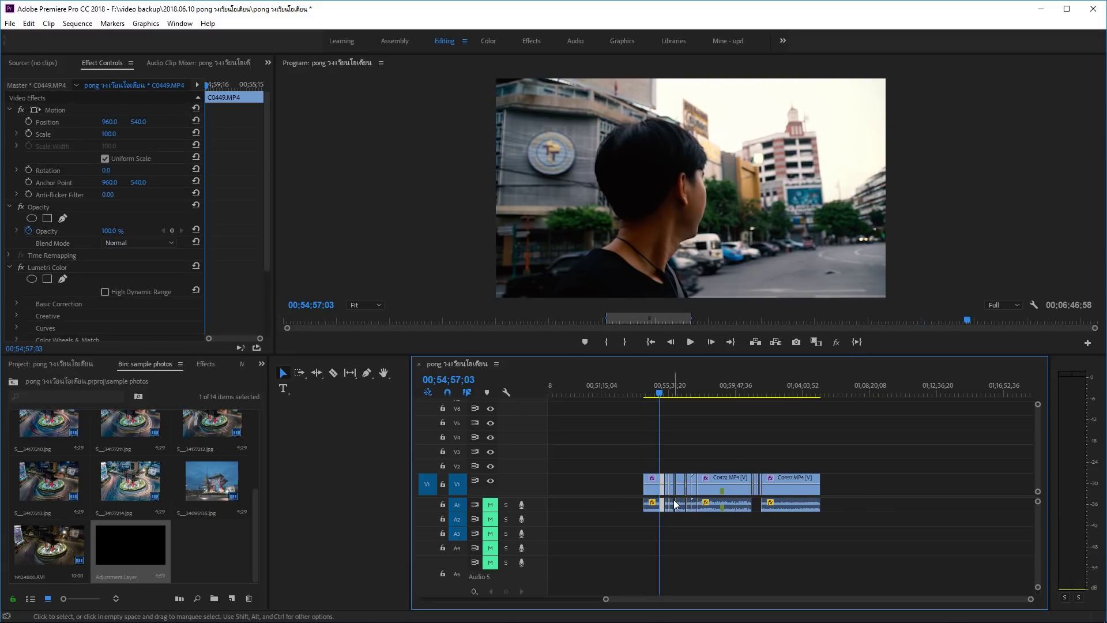
{"action": "scroll", "coordinate": [688, 498], "scroll_direction": "up", "scroll_amount": 6}
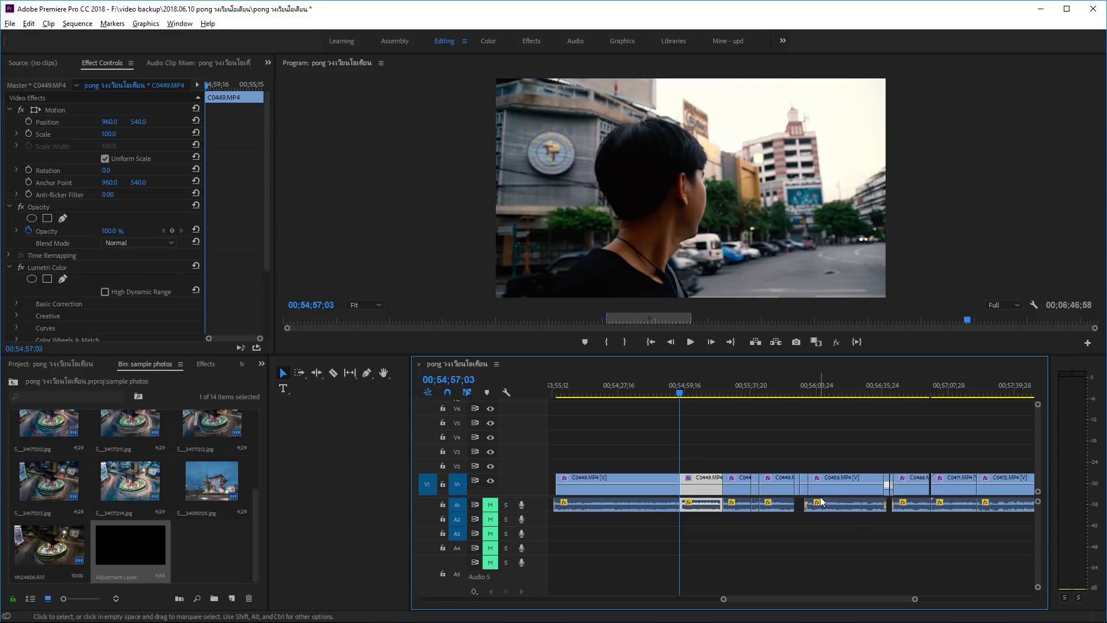
{"action": "scroll", "coordinate": [923, 507], "scroll_direction": "down", "scroll_amount": 2}
{"action": "scroll", "coordinate": [929, 506], "scroll_direction": "up", "scroll_amount": 1}
{"action": "scroll", "coordinate": [929, 506], "scroll_direction": "up", "scroll_amount": 1}
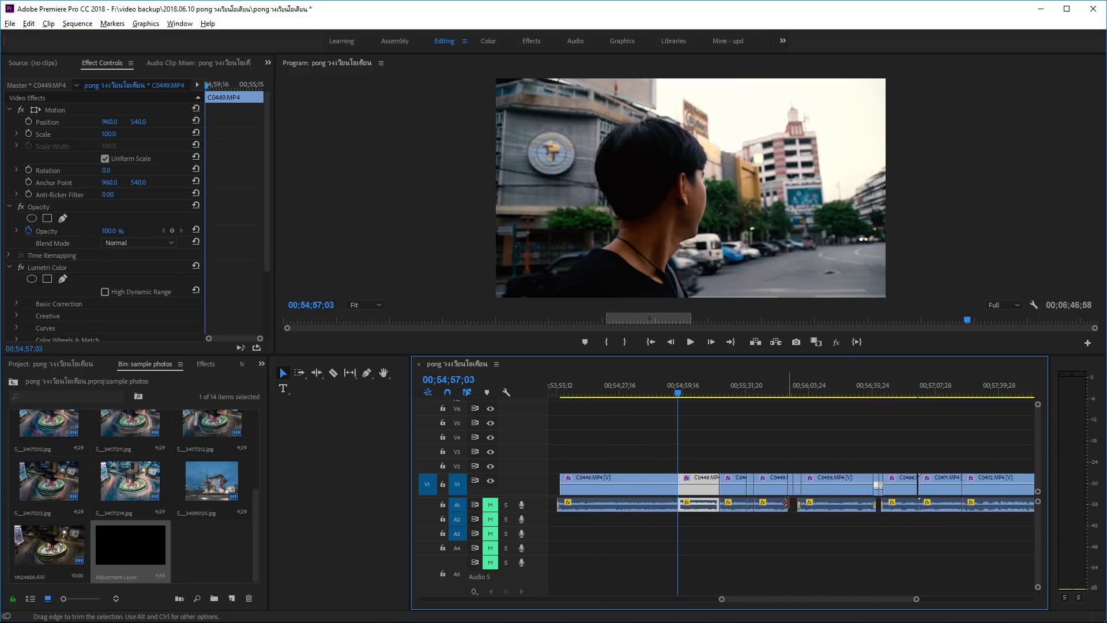
{"action": "scroll", "coordinate": [881, 507], "scroll_direction": "down", "scroll_amount": 2}
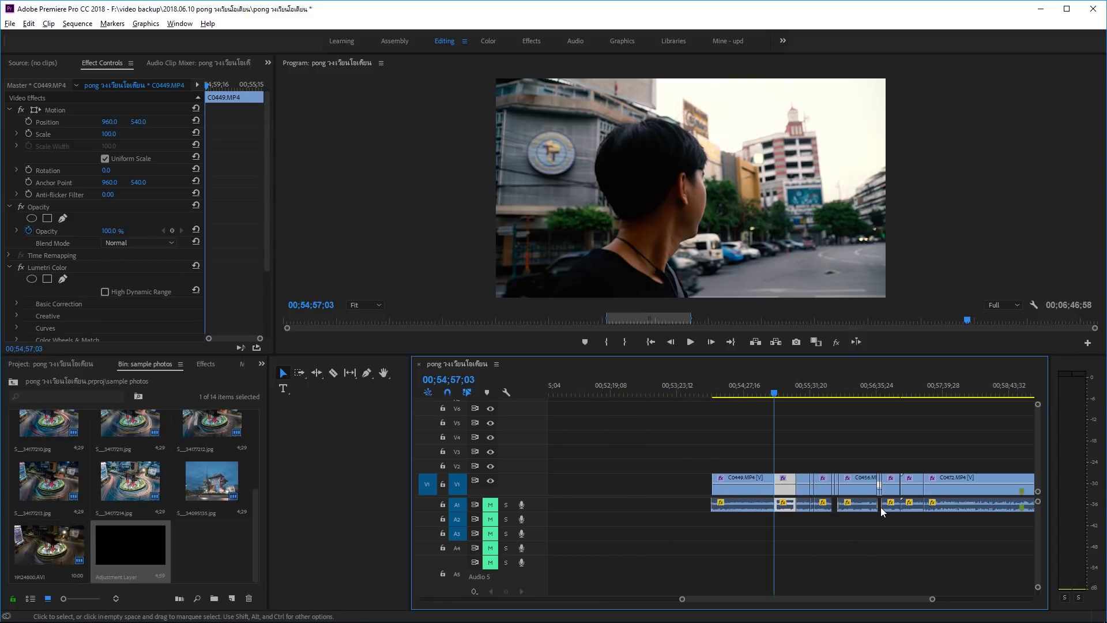
{"action": "scroll", "coordinate": [882, 507], "scroll_direction": "down", "scroll_amount": 2}
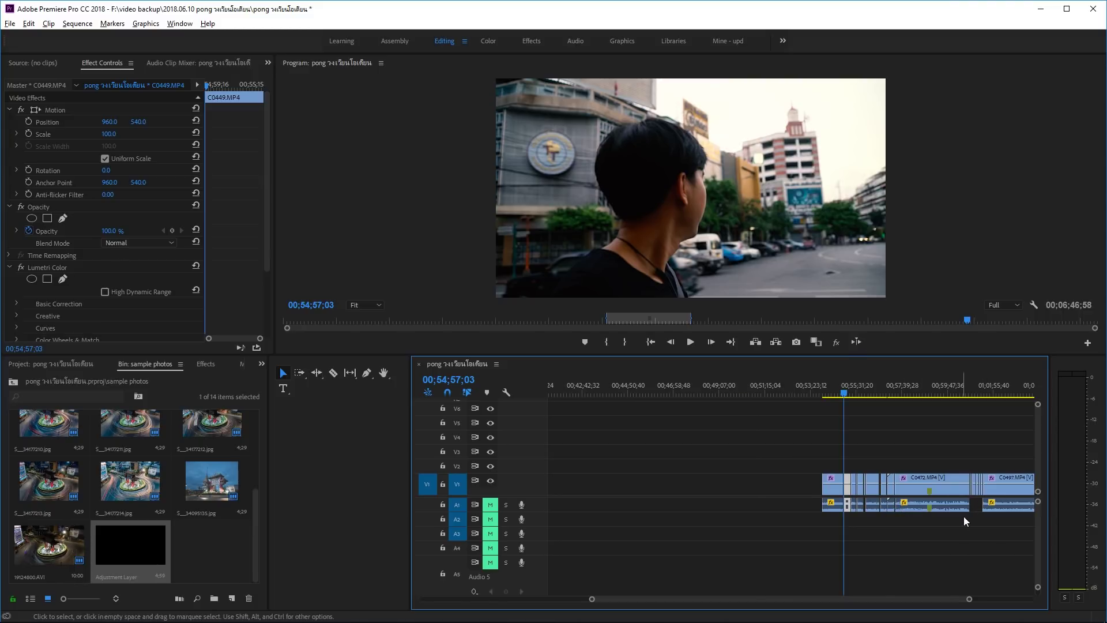
{"action": "scroll", "coordinate": [1001, 515], "scroll_direction": "up", "scroll_amount": 2}
{"action": "scroll", "coordinate": [1008, 525], "scroll_direction": "up", "scroll_amount": 2}
{"action": "scroll", "coordinate": [936, 520], "scroll_direction": "down", "scroll_amount": 1}
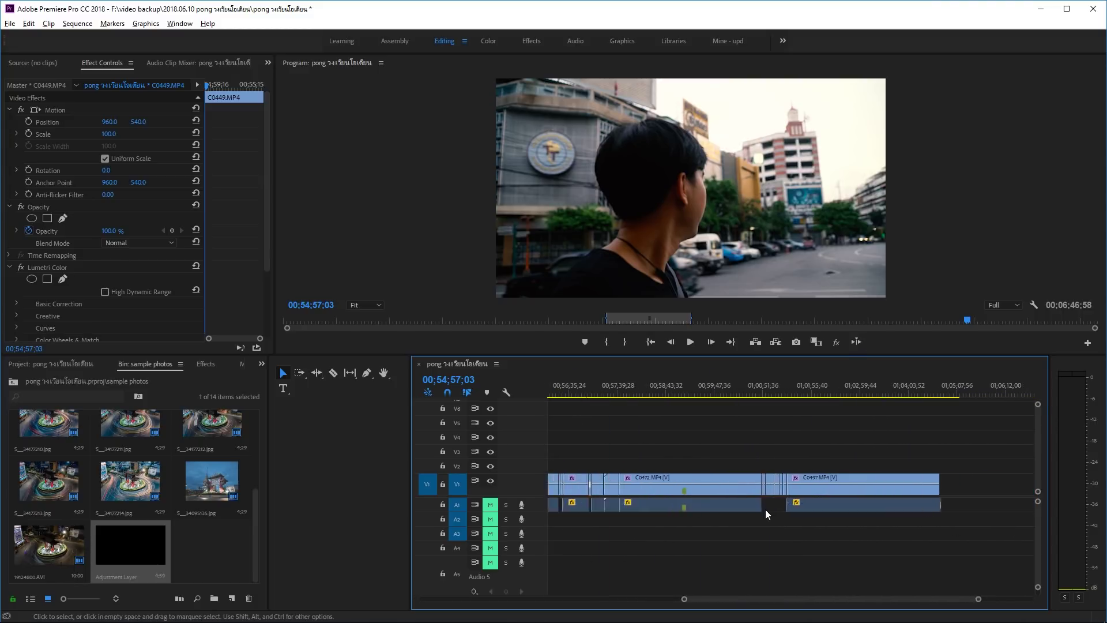
{"action": "scroll", "coordinate": [799, 504], "scroll_direction": "up", "scroll_amount": 2}
{"action": "scroll", "coordinate": [803, 505], "scroll_direction": "up", "scroll_amount": 1}
{"action": "scroll", "coordinate": [801, 504], "scroll_direction": "up", "scroll_amount": 1}
{"action": "scroll", "coordinate": [802, 504], "scroll_direction": "up", "scroll_amount": 1}
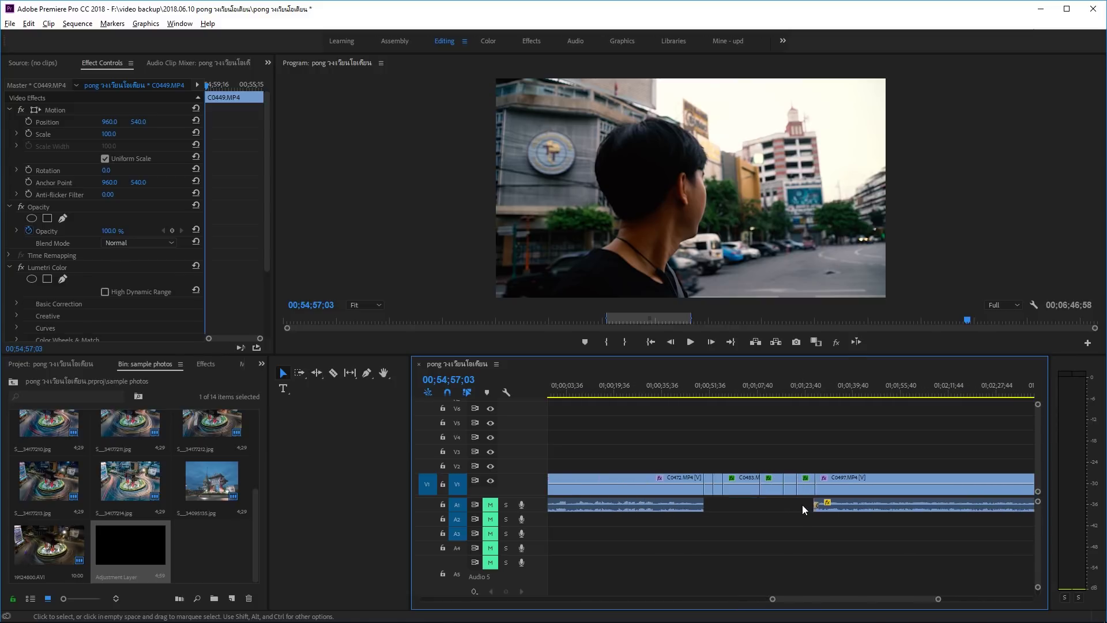
{"action": "scroll", "coordinate": [801, 506], "scroll_direction": "down", "scroll_amount": 3}
{"action": "scroll", "coordinate": [803, 507], "scroll_direction": "down", "scroll_amount": 2}
{"action": "scroll", "coordinate": [716, 490], "scroll_direction": "up", "scroll_amount": 1}
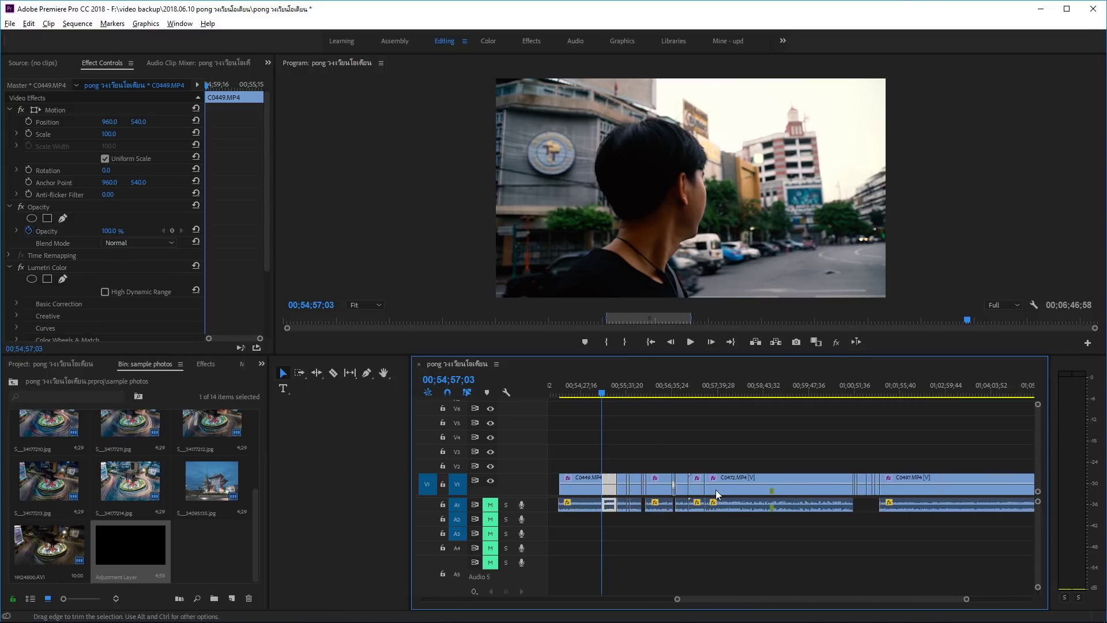
{"action": "scroll", "coordinate": [713, 488], "scroll_direction": "down", "scroll_amount": 2}
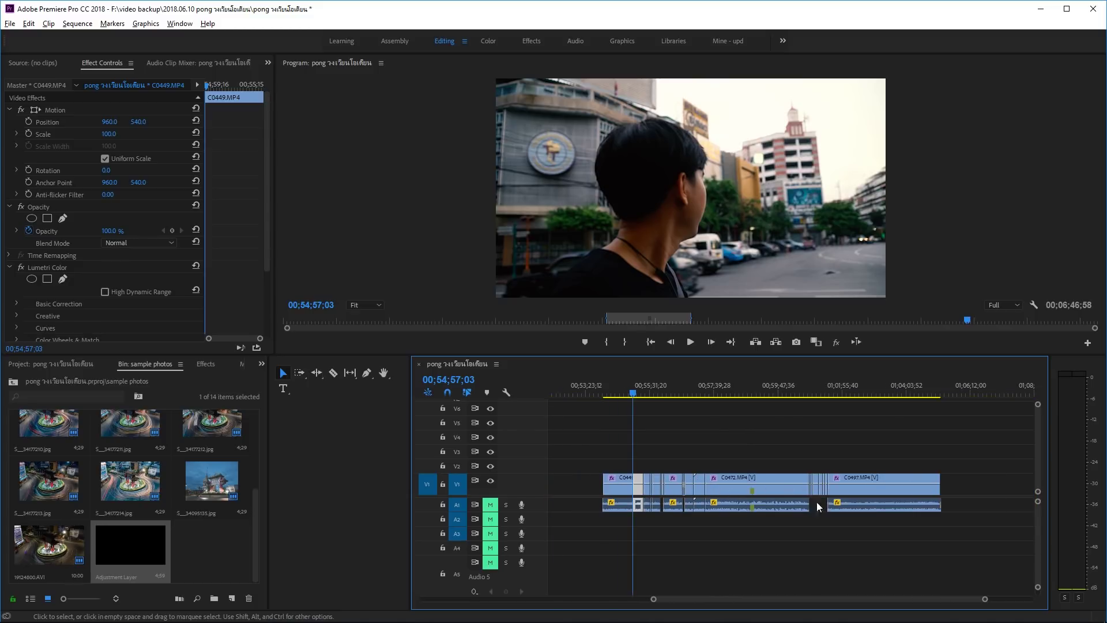
{"action": "scroll", "coordinate": [800, 503], "scroll_direction": "up", "scroll_amount": 1}
{"action": "scroll", "coordinate": [800, 503], "scroll_direction": "down", "scroll_amount": 1}
{"action": "scroll", "coordinate": [706, 498], "scroll_direction": "down", "scroll_amount": 2}
{"action": "scroll", "coordinate": [759, 496], "scroll_direction": "up", "scroll_amount": 2}
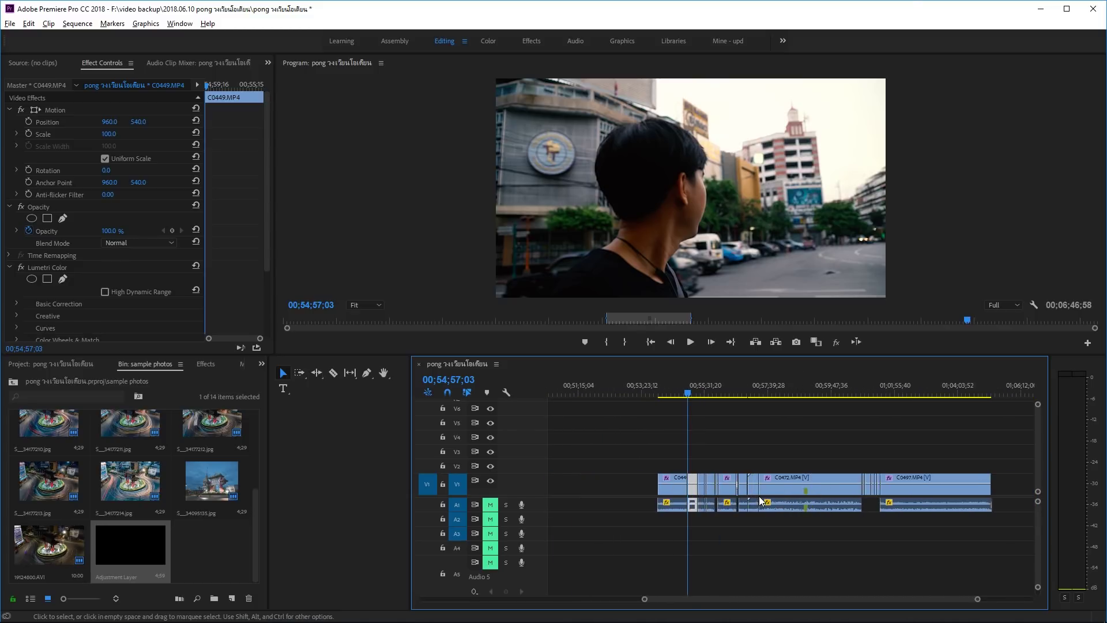
{"action": "scroll", "coordinate": [759, 496], "scroll_direction": "up", "scroll_amount": 2}
{"action": "scroll", "coordinate": [695, 493], "scroll_direction": "up", "scroll_amount": 2}
{"action": "scroll", "coordinate": [695, 492], "scroll_direction": "up", "scroll_amount": 2}
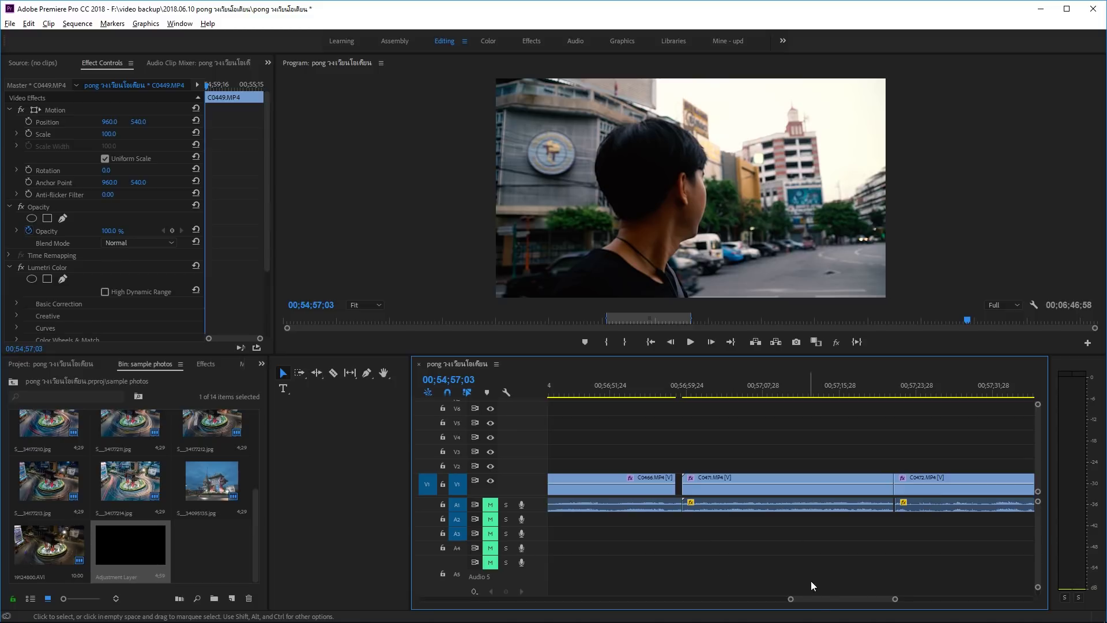
Step: Place an Adjustment Layer from the bin on V2 above the earlier clips
{"action": "left_click_drag", "start_coordinate": [807, 598], "coordinate": [716, 595]}
{"action": "scroll", "coordinate": [777, 571], "scroll_direction": "down", "scroll_amount": 5}
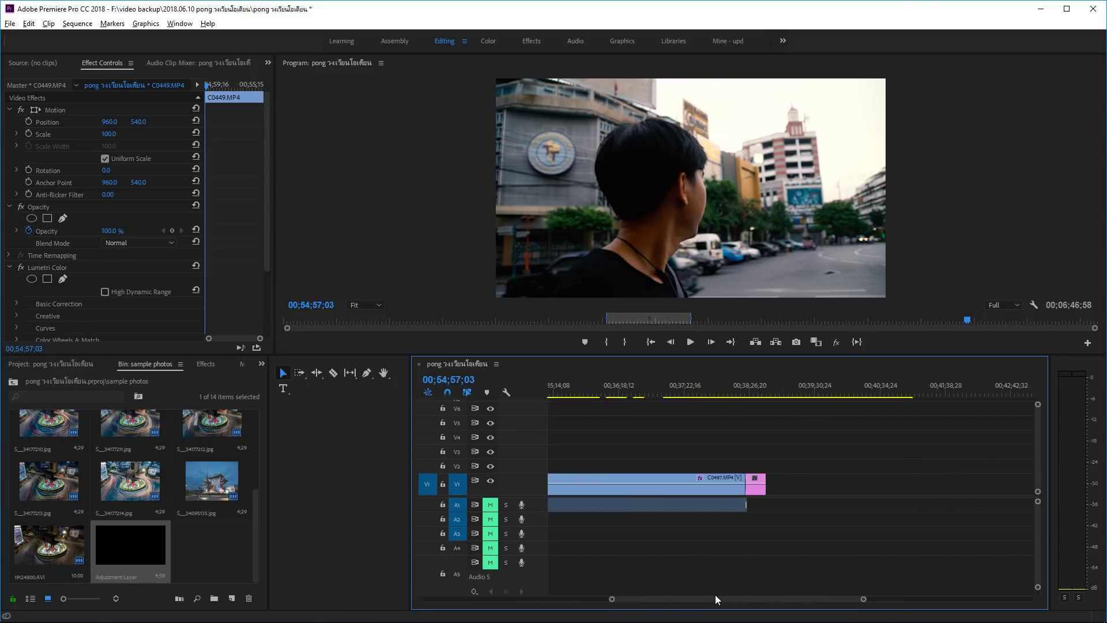
{"action": "scroll", "coordinate": [693, 546], "scroll_direction": "down", "scroll_amount": 5}
{"action": "scroll", "coordinate": [666, 546], "scroll_direction": "up", "scroll_amount": 3}
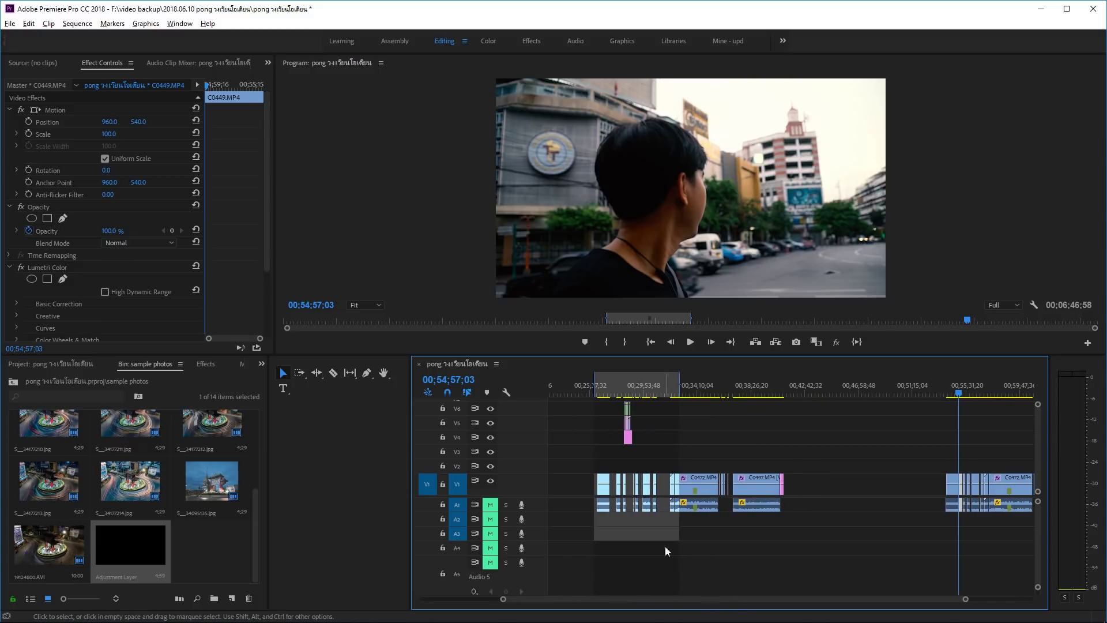
{"action": "scroll", "coordinate": [636, 511], "scroll_direction": "up", "scroll_amount": 3}
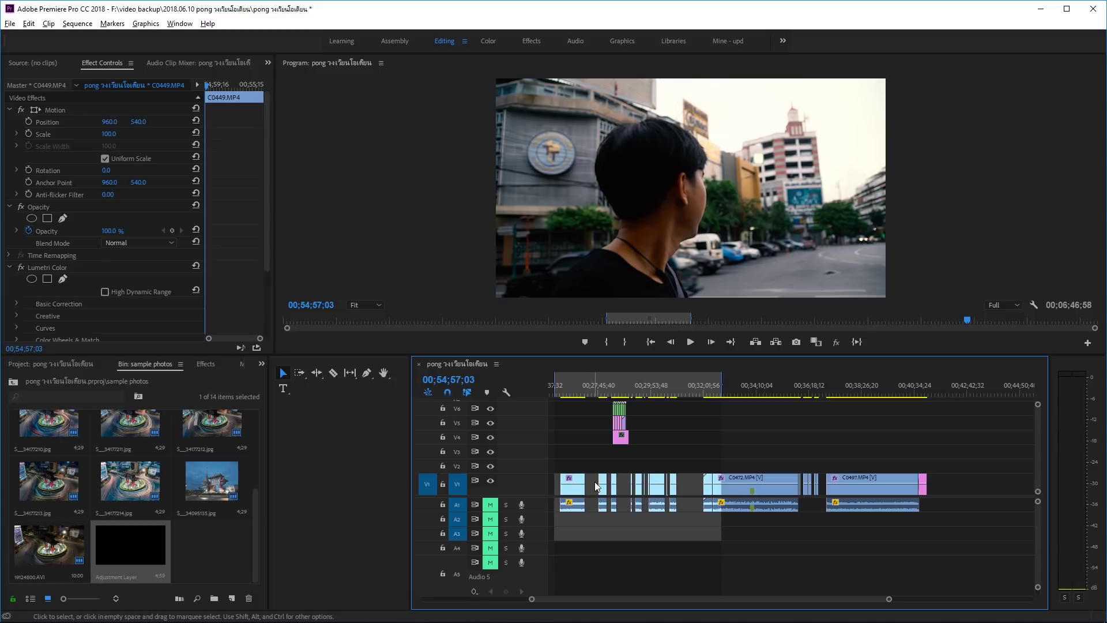
{"action": "mouse_move", "coordinate": [143, 546]}
{"action": "left_mouse_down"}
{"action": "mouse_move", "coordinate": [580, 474]}
{"action": "mouse_move", "coordinate": [836, 480]}
{"action": "mouse_move", "coordinate": [827, 485]}
{"action": "left_mouse_up"}
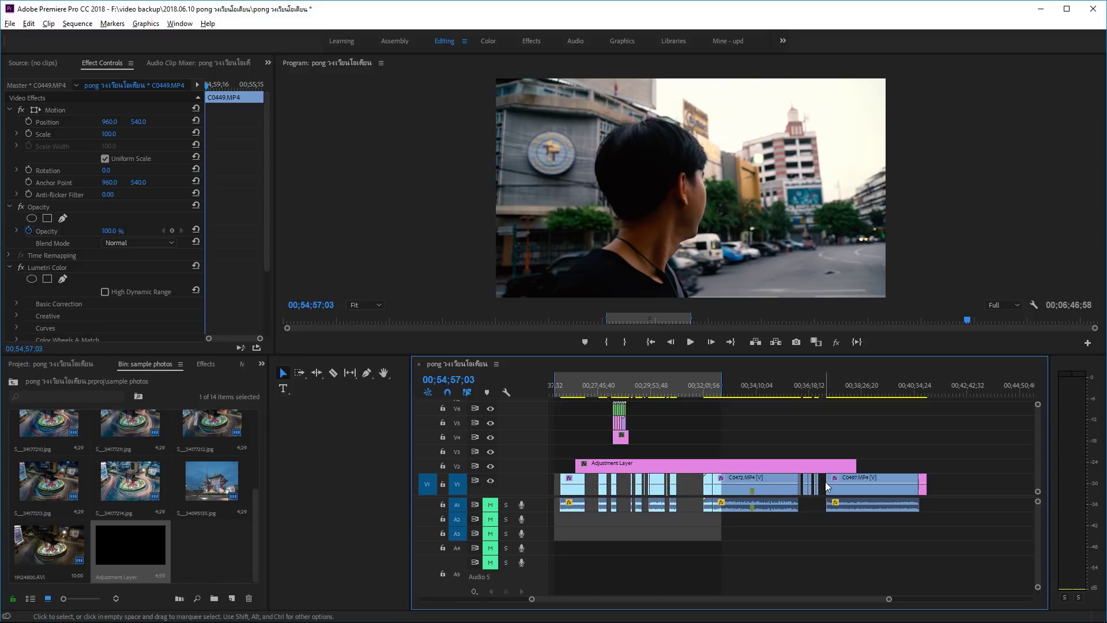
Step: Move the V1 clips under the Adjustment Layer up onto V2, then back down to V1
{"action": "left_click_drag", "start_coordinate": [951, 482], "coordinate": [577, 497]}
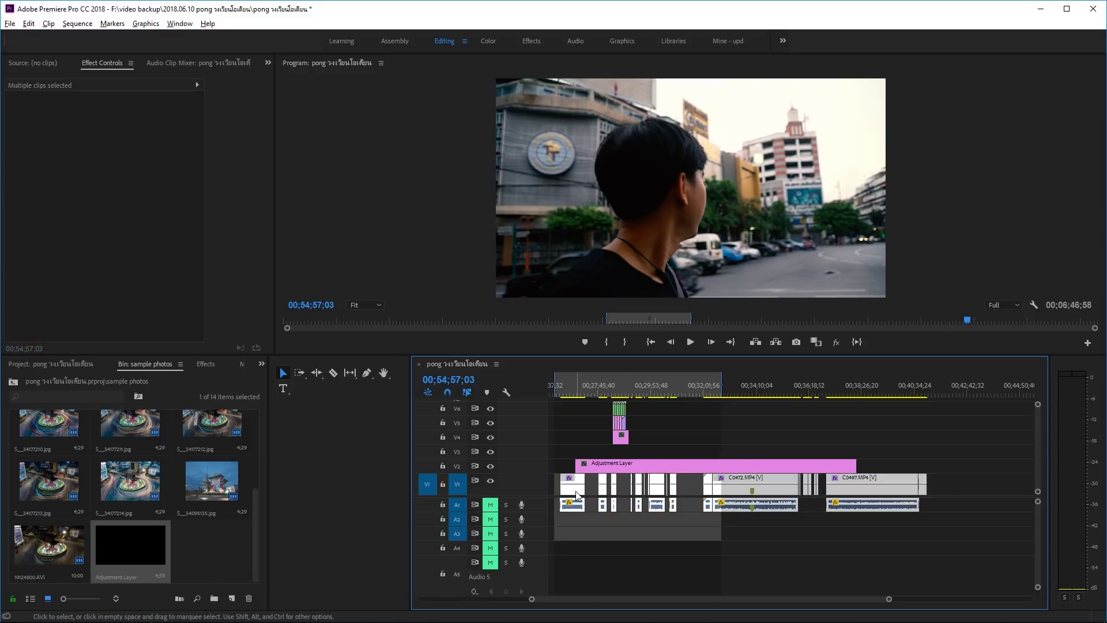
{"action": "left_click_drag", "start_coordinate": [577, 495], "coordinate": [573, 471]}
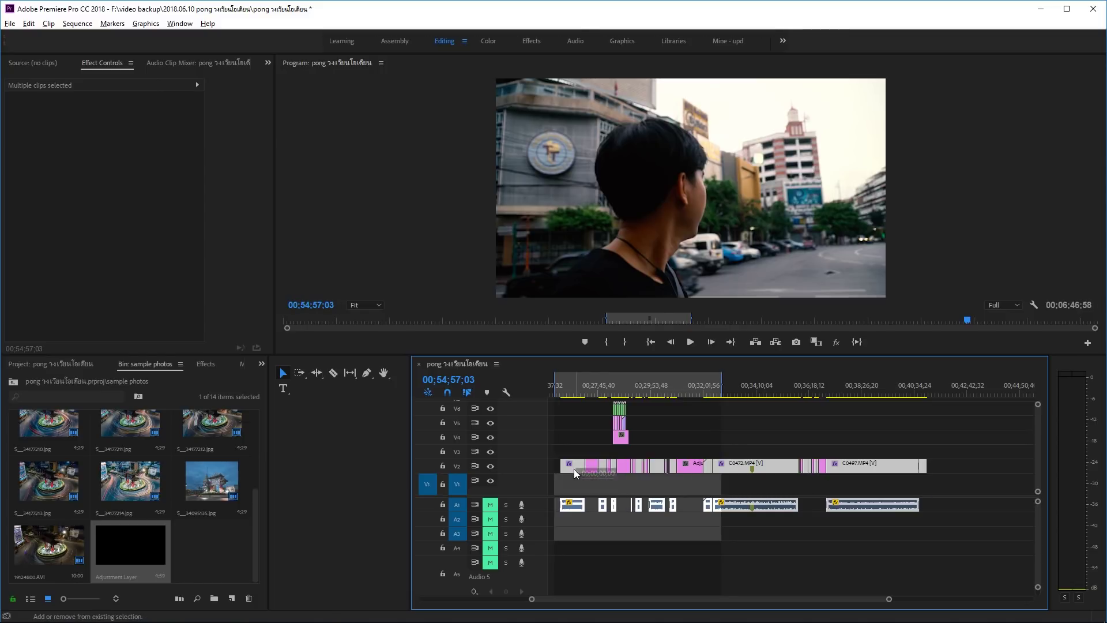
{"action": "left_click_drag", "start_coordinate": [575, 469], "coordinate": [577, 489]}
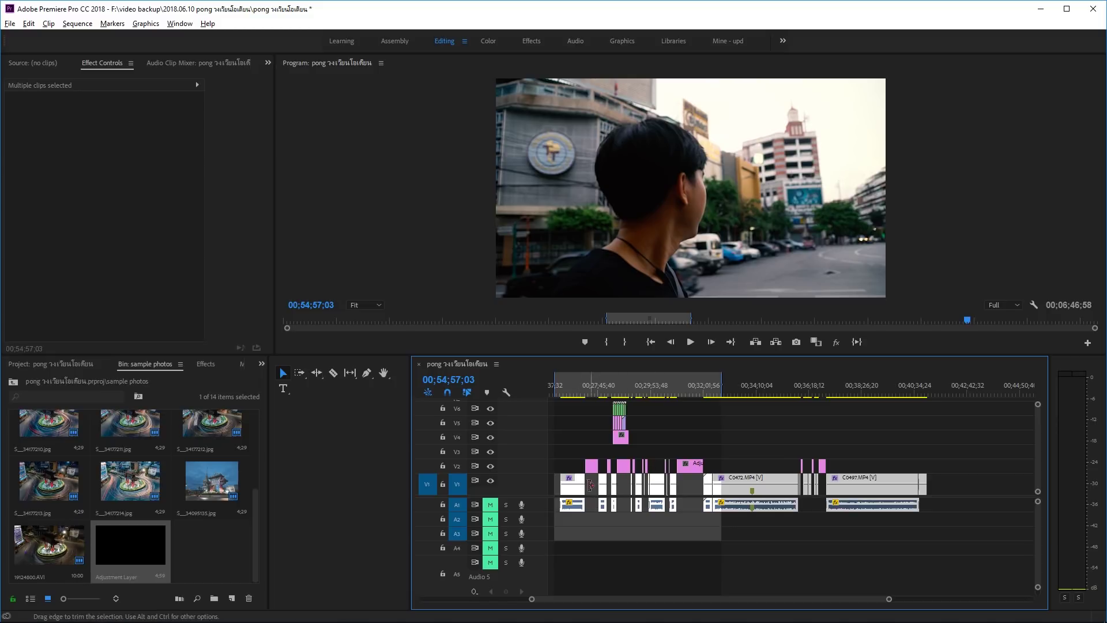
Step: Lock tracks A1, V4, V6 and V5, and select the clips across V1 and V2
{"action": "left_click", "coordinate": [443, 505]}
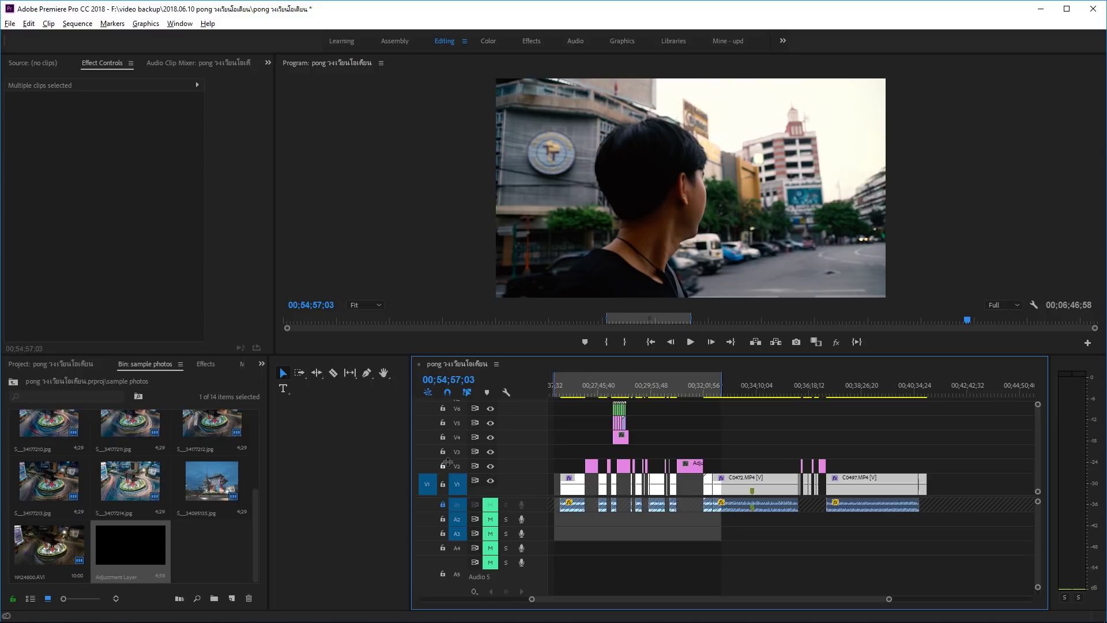
{"action": "left_click", "coordinate": [443, 437]}
{"action": "left_click", "coordinate": [443, 408]}
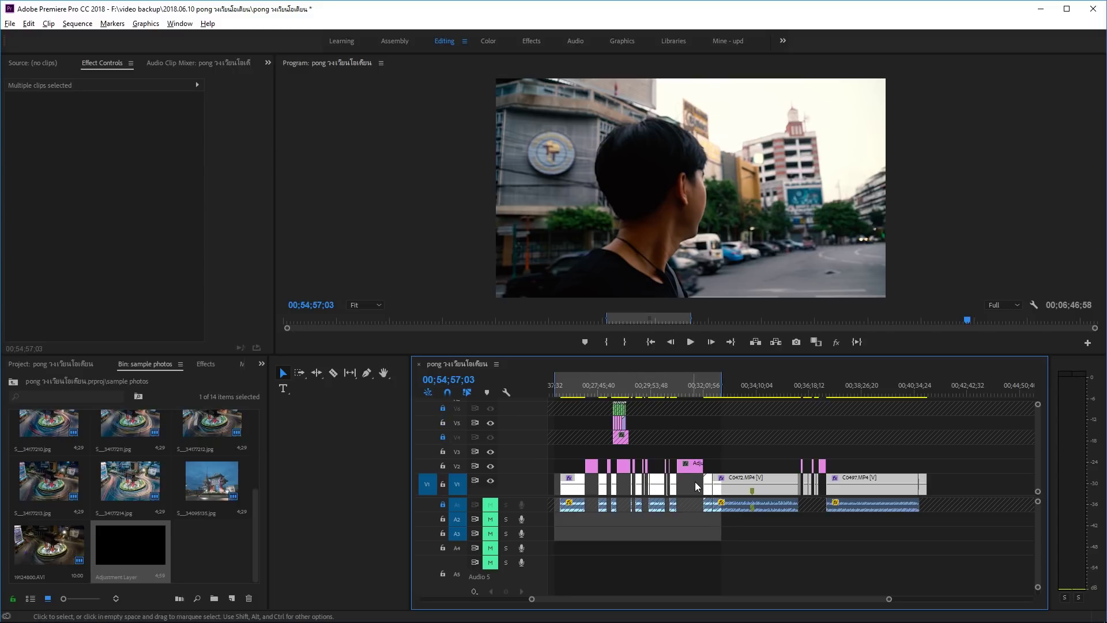
{"action": "left_click_drag", "start_coordinate": [872, 452], "coordinate": [571, 465]}
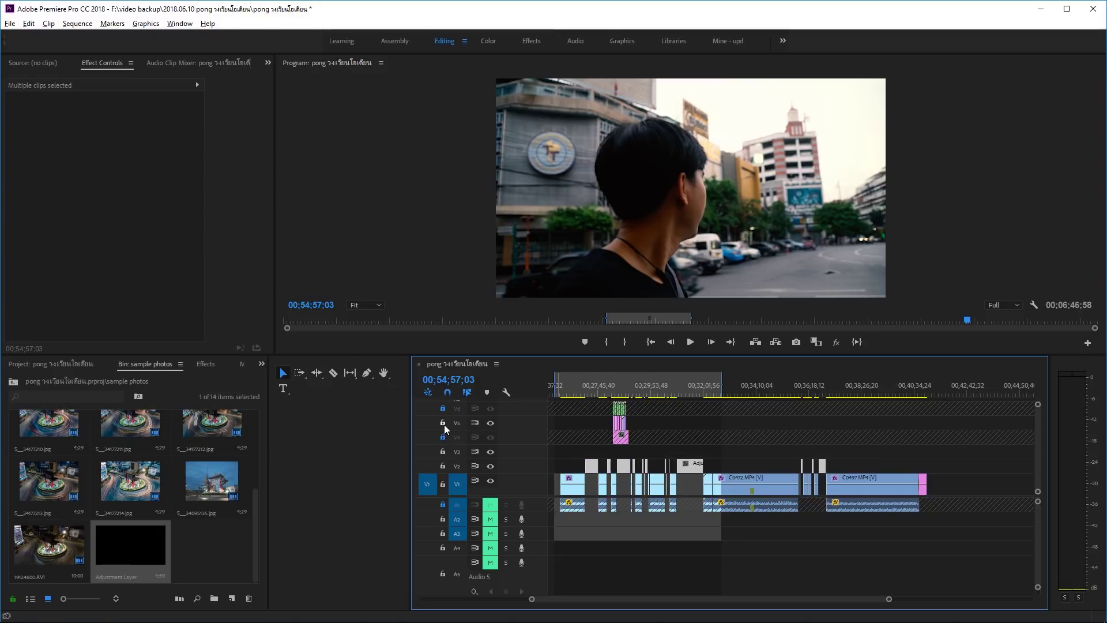
{"action": "left_click", "coordinate": [444, 425]}
{"action": "left_click_drag", "start_coordinate": [881, 446], "coordinate": [576, 467]}
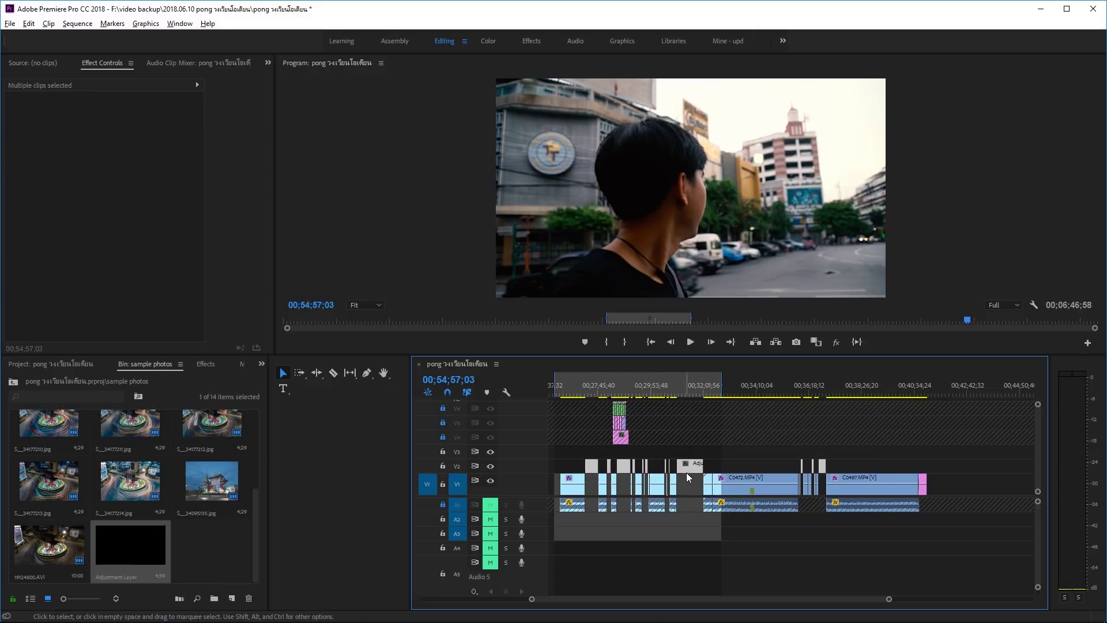
Step: Select C0449.MP4, zoom around the timeline, then select all the V1 clips
{"action": "left_click", "coordinate": [607, 482]}
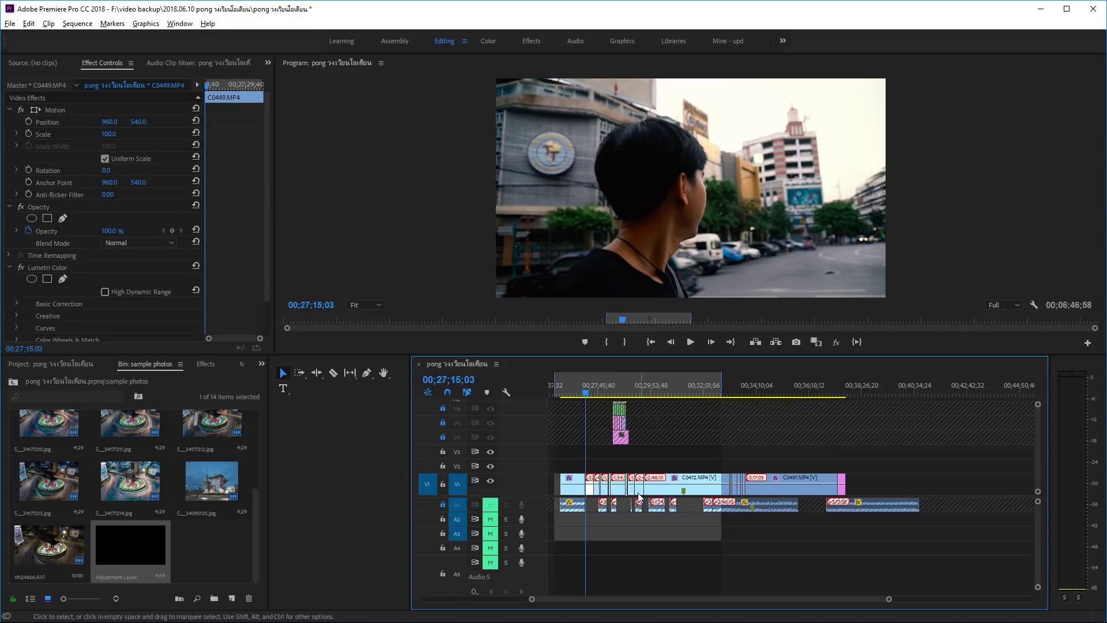
{"action": "scroll", "coordinate": [632, 492], "scroll_direction": "up", "scroll_amount": 3}
{"action": "scroll", "coordinate": [633, 492], "scroll_direction": "up", "scroll_amount": 3}
{"action": "scroll", "coordinate": [610, 486], "scroll_direction": "up", "scroll_amount": 3}
{"action": "scroll", "coordinate": [561, 495], "scroll_direction": "up", "scroll_amount": 3}
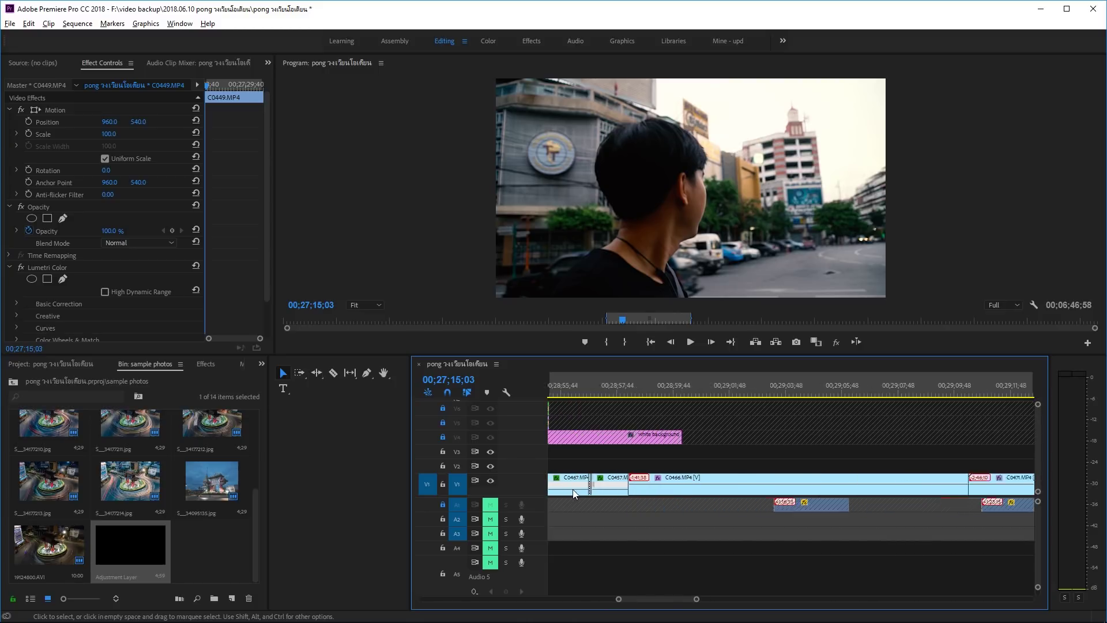
{"action": "scroll", "coordinate": [573, 489], "scroll_direction": "up", "scroll_amount": 3}
{"action": "scroll", "coordinate": [807, 485], "scroll_direction": "down", "scroll_amount": 3}
{"action": "scroll", "coordinate": [903, 476], "scroll_direction": "down", "scroll_amount": 3}
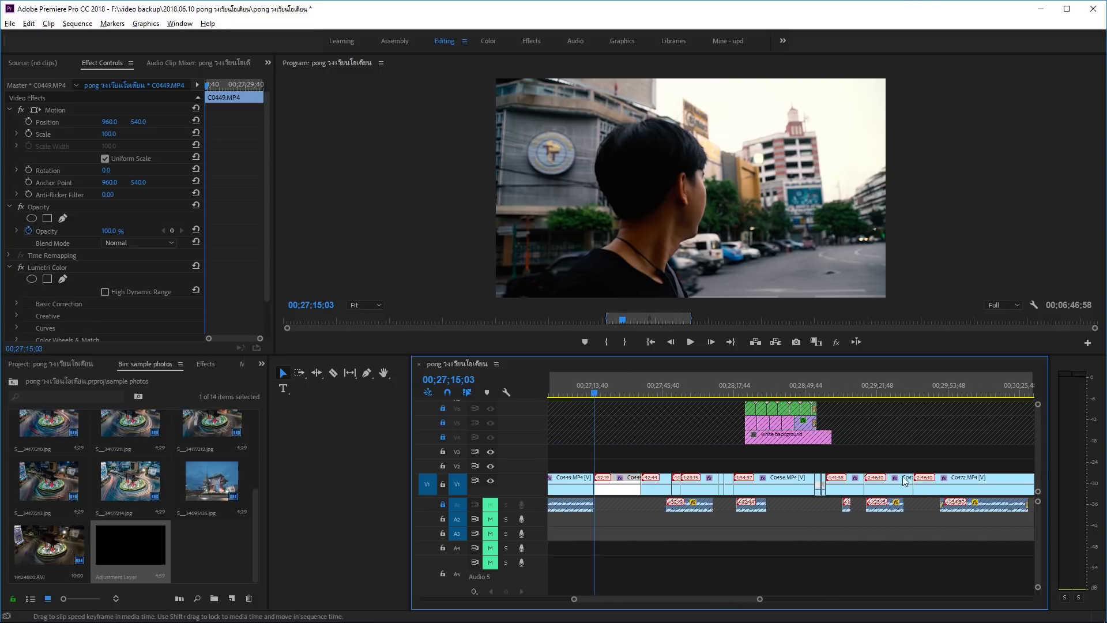
{"action": "scroll", "coordinate": [940, 482], "scroll_direction": "down", "scroll_amount": 3}
{"action": "scroll", "coordinate": [941, 482], "scroll_direction": "down", "scroll_amount": 3}
{"action": "scroll", "coordinate": [935, 485], "scroll_direction": "down", "scroll_amount": 2}
{"action": "scroll", "coordinate": [927, 489], "scroll_direction": "up", "scroll_amount": 3}
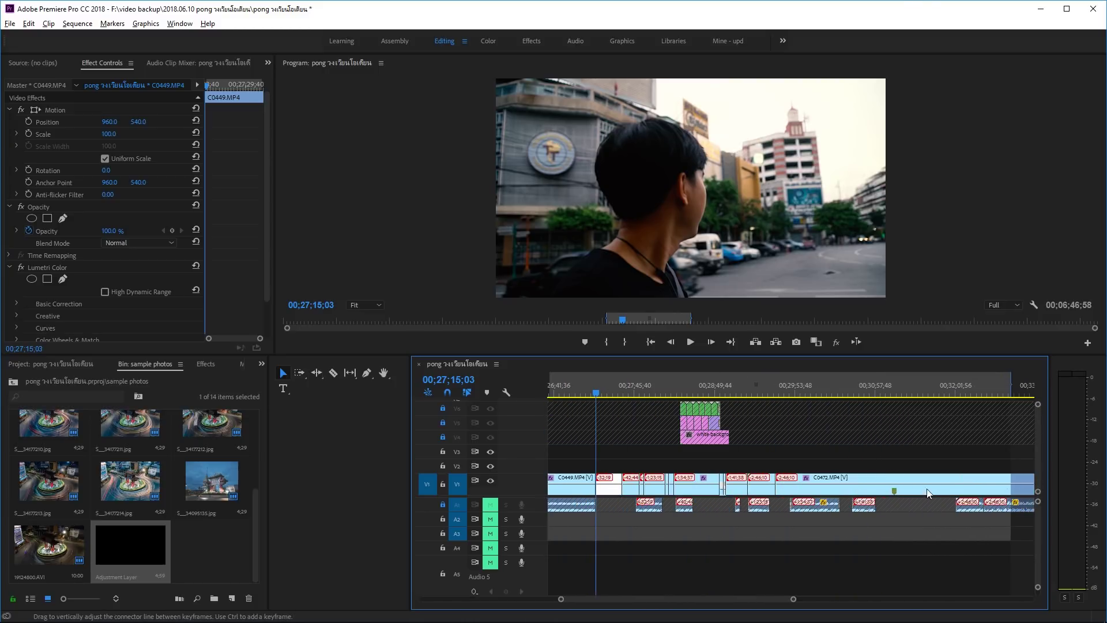
{"action": "left_click_drag", "start_coordinate": [887, 511], "coordinate": [581, 385]}
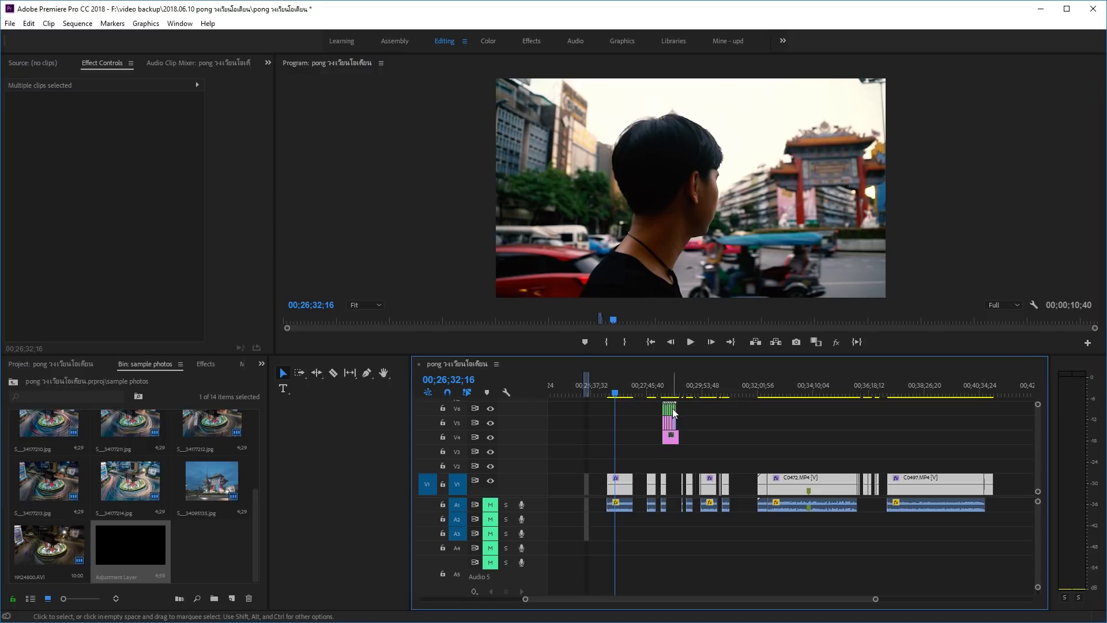
Step: Lock tracks A1, V4, V5 and V6, then select all the clips on V1
{"action": "left_click", "coordinate": [444, 504]}
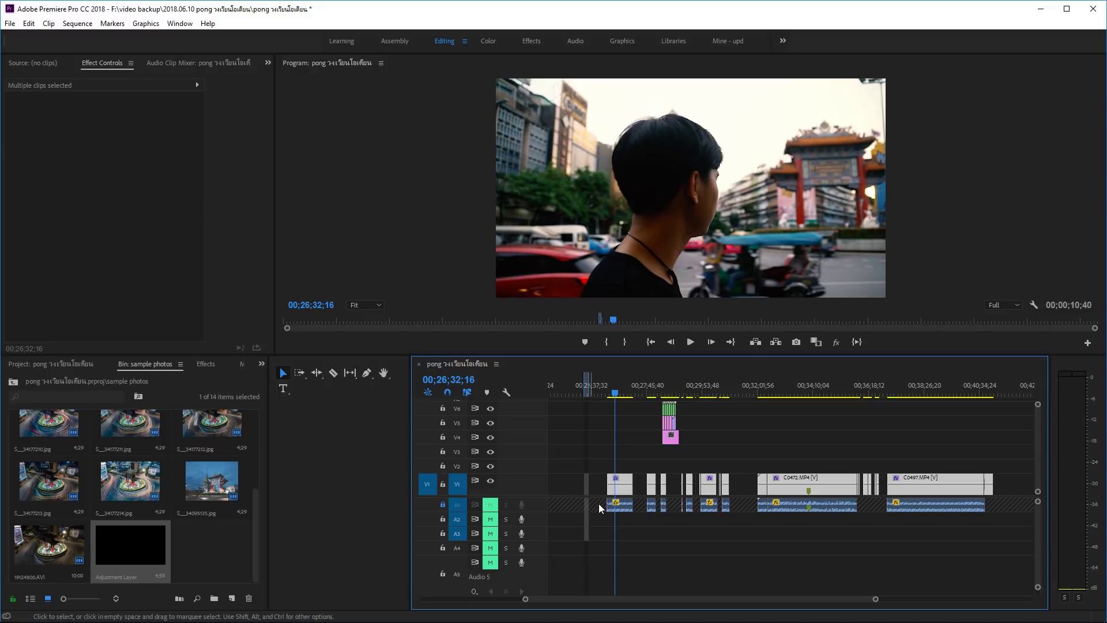
{"action": "left_click", "coordinate": [442, 437]}
{"action": "left_click", "coordinate": [443, 424]}
{"action": "left_click", "coordinate": [444, 408]}
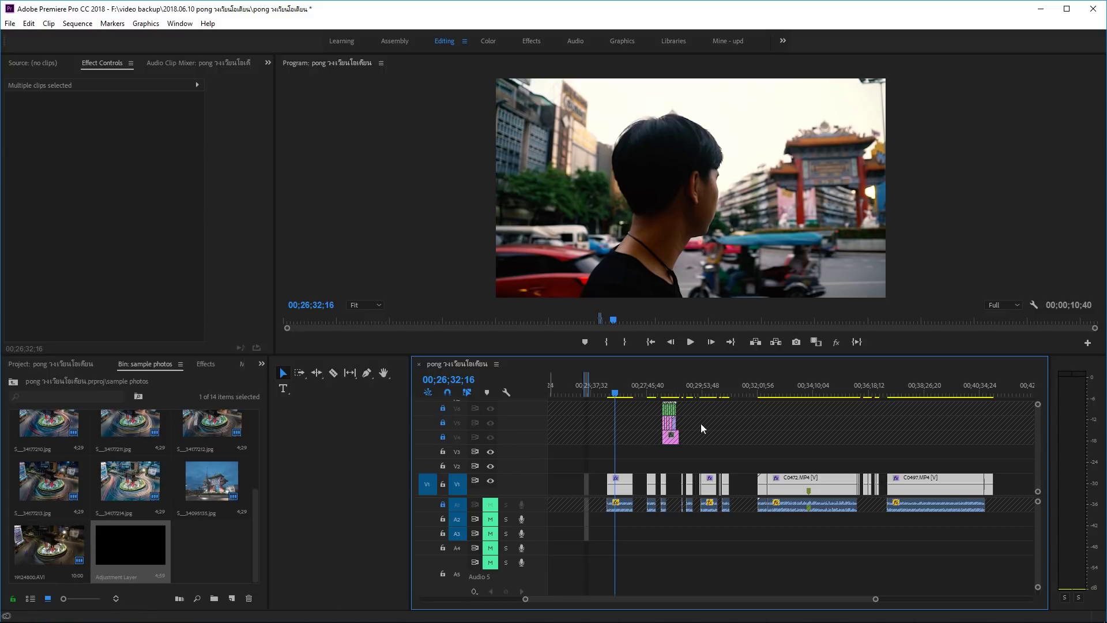
{"action": "left_click_drag", "start_coordinate": [999, 454], "coordinate": [609, 493]}
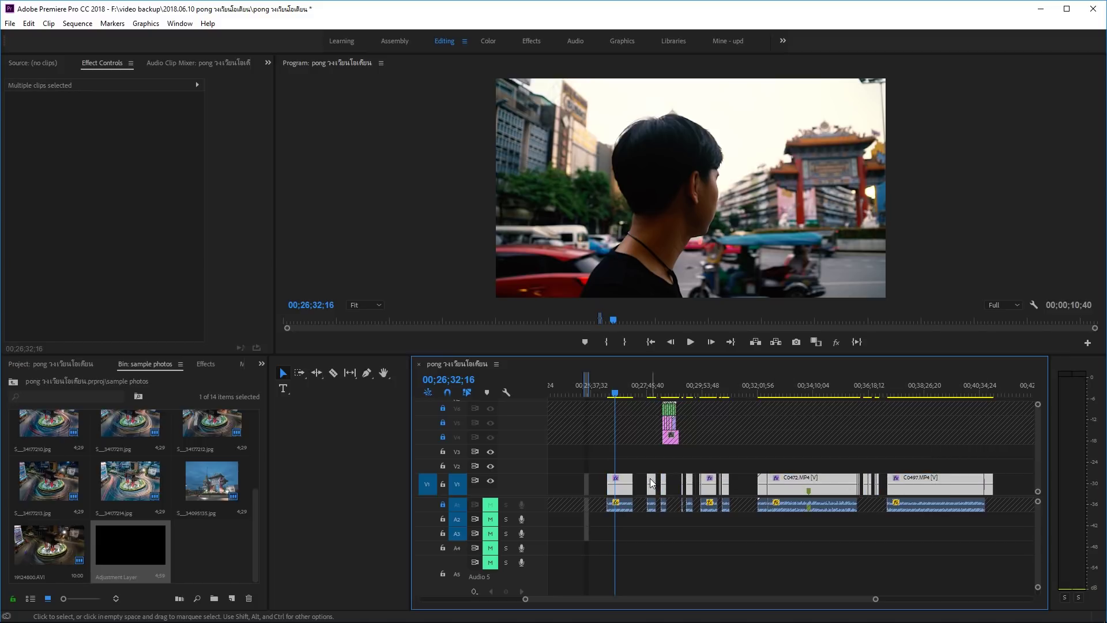
Step: Apply Sequence > Close Gap to butt the V1 clips together, then zoom to check
{"action": "left_click", "coordinate": [76, 24]}
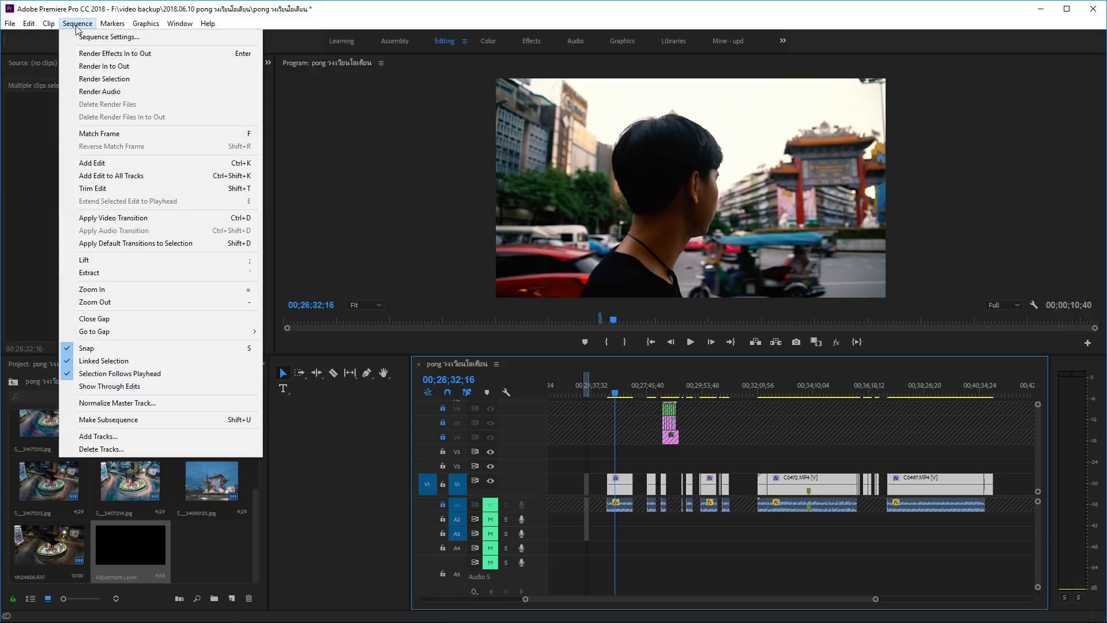
{"action": "left_click", "coordinate": [131, 316]}
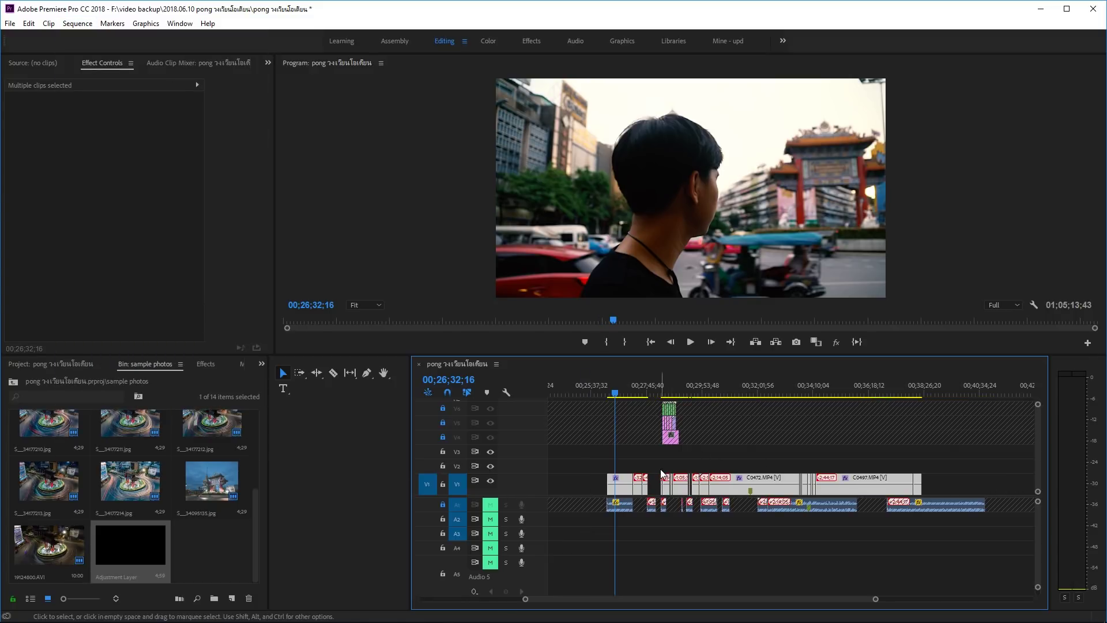
{"action": "scroll", "coordinate": [655, 480], "scroll_direction": "up", "scroll_amount": 5}
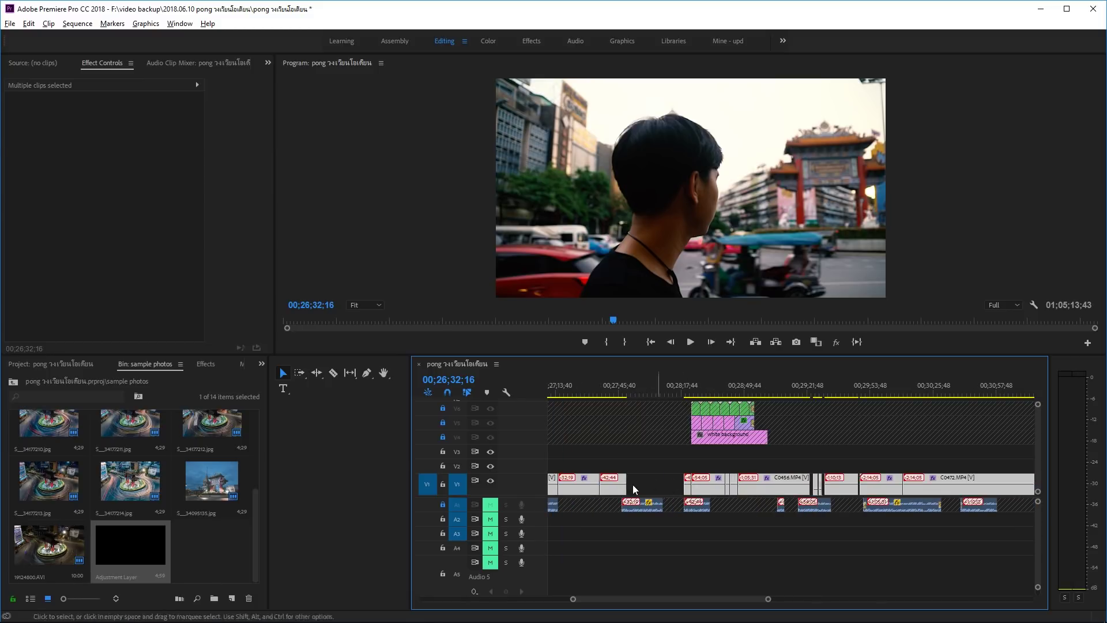
{"action": "scroll", "coordinate": [677, 483], "scroll_direction": "down", "scroll_amount": 3}
{"action": "scroll", "coordinate": [681, 487], "scroll_direction": "down", "scroll_amount": 3}
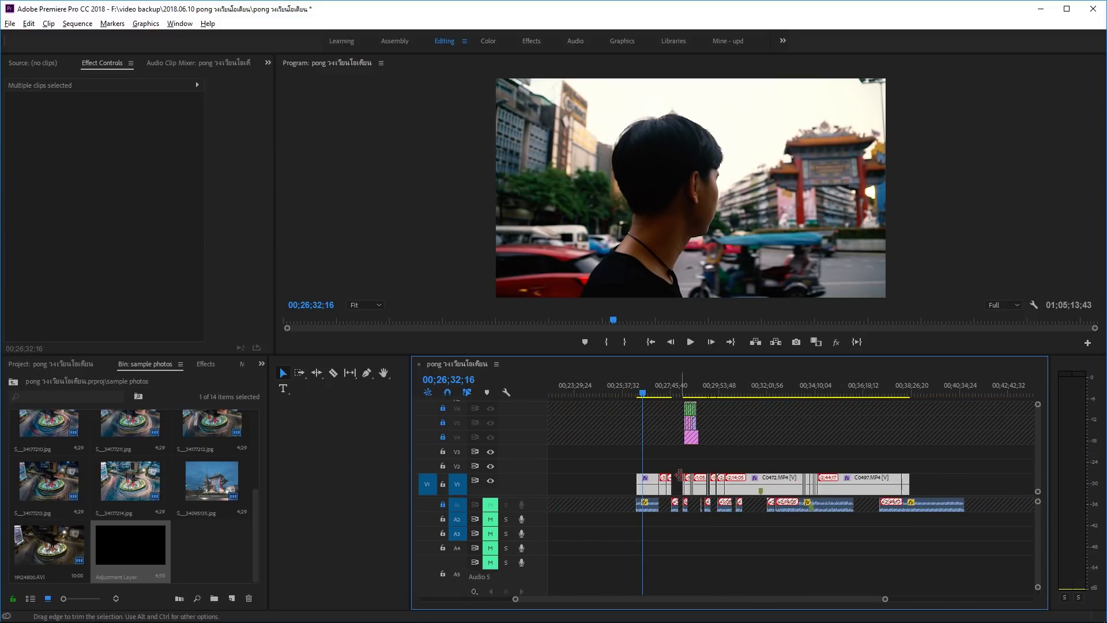
{"action": "scroll", "coordinate": [678, 478], "scroll_direction": "up", "scroll_amount": 2}
{"action": "key", "text": "alt"}
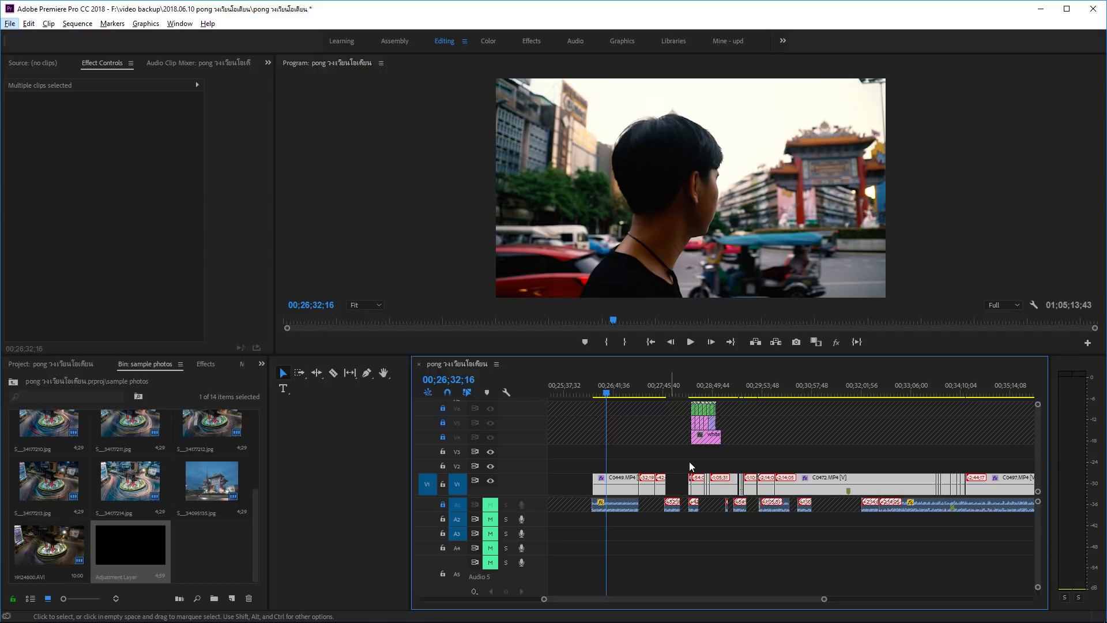
{"action": "scroll", "coordinate": [719, 482], "scroll_direction": "up", "scroll_amount": 5}
{"action": "scroll", "coordinate": [758, 485], "scroll_direction": "up", "scroll_amount": 2}
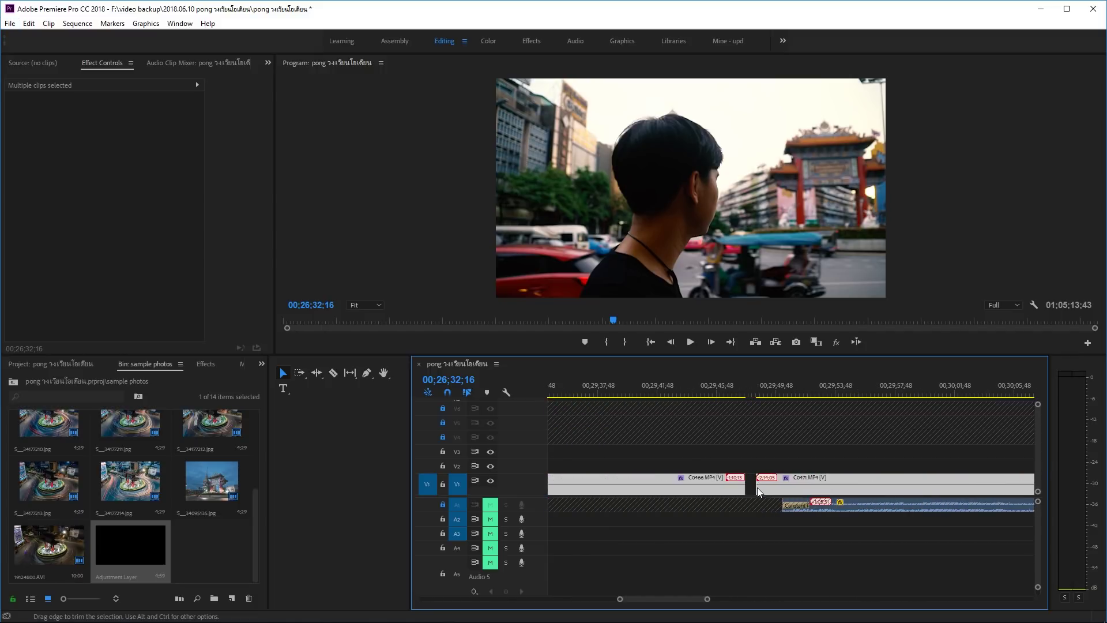
{"action": "scroll", "coordinate": [747, 461], "scroll_direction": "up", "scroll_amount": 1}
{"action": "scroll", "coordinate": [747, 456], "scroll_direction": "down", "scroll_amount": 5}
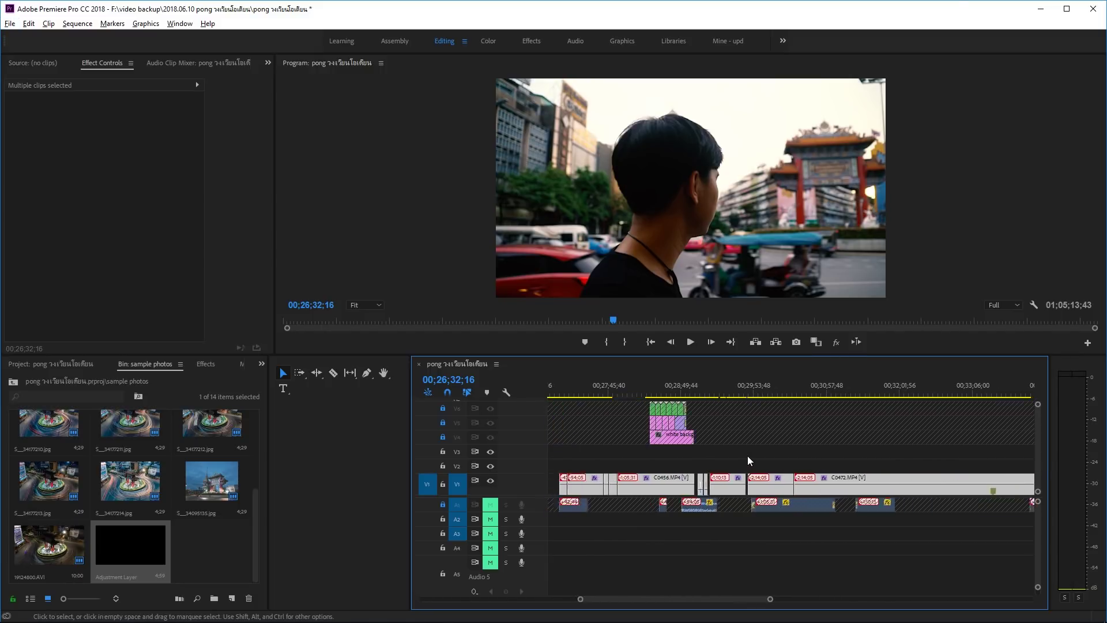
{"action": "scroll", "coordinate": [750, 455], "scroll_direction": "down", "scroll_amount": 4}
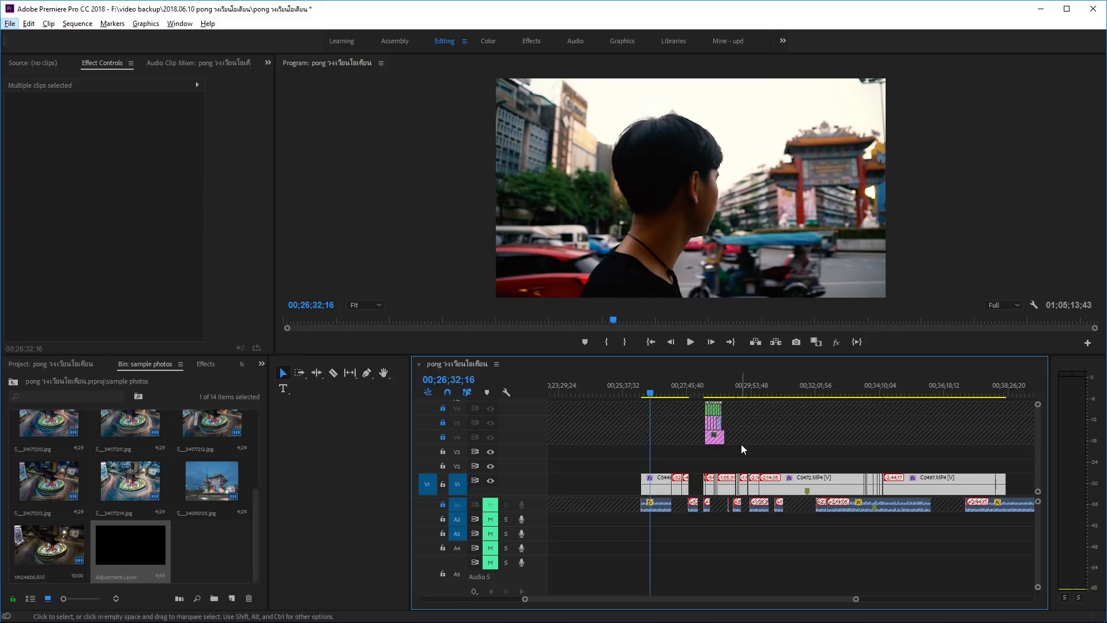
{"action": "left_click_drag", "start_coordinate": [151, 556], "coordinate": [688, 456]}
{"action": "left_click", "coordinate": [689, 453]}
{"action": "left_click", "coordinate": [662, 451]}
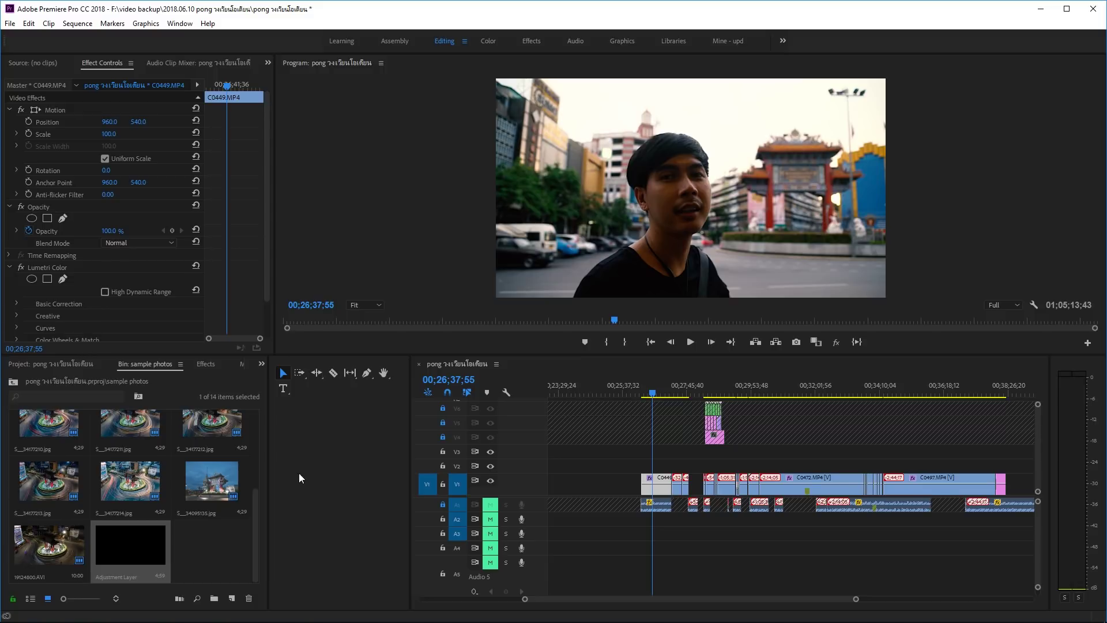
{"action": "left_click", "coordinate": [698, 484]}
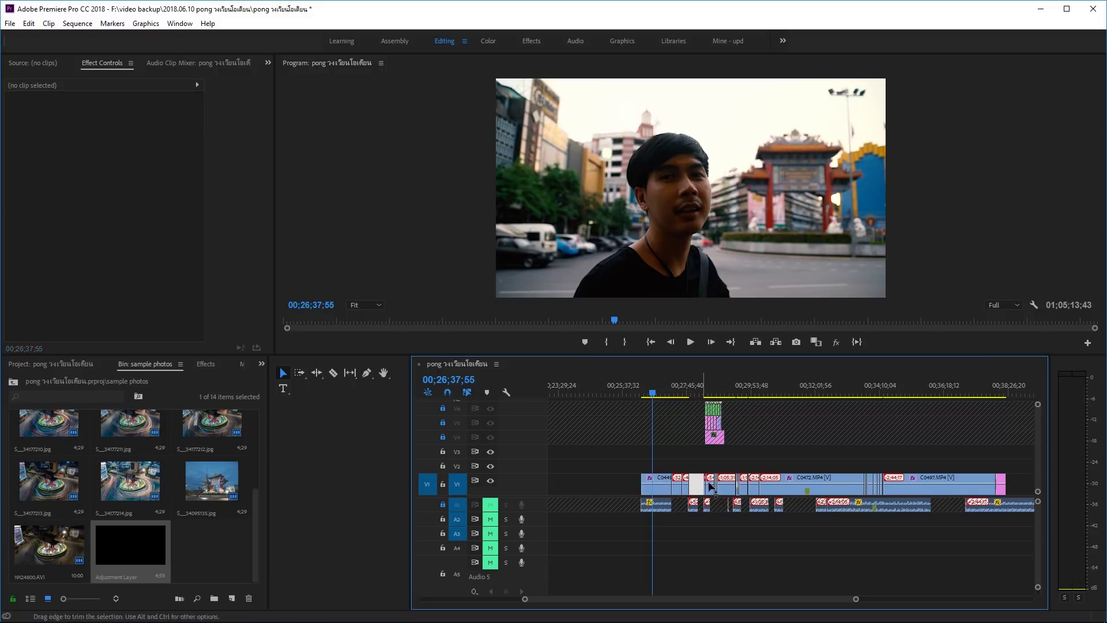
{"action": "left_click", "coordinate": [697, 485]}
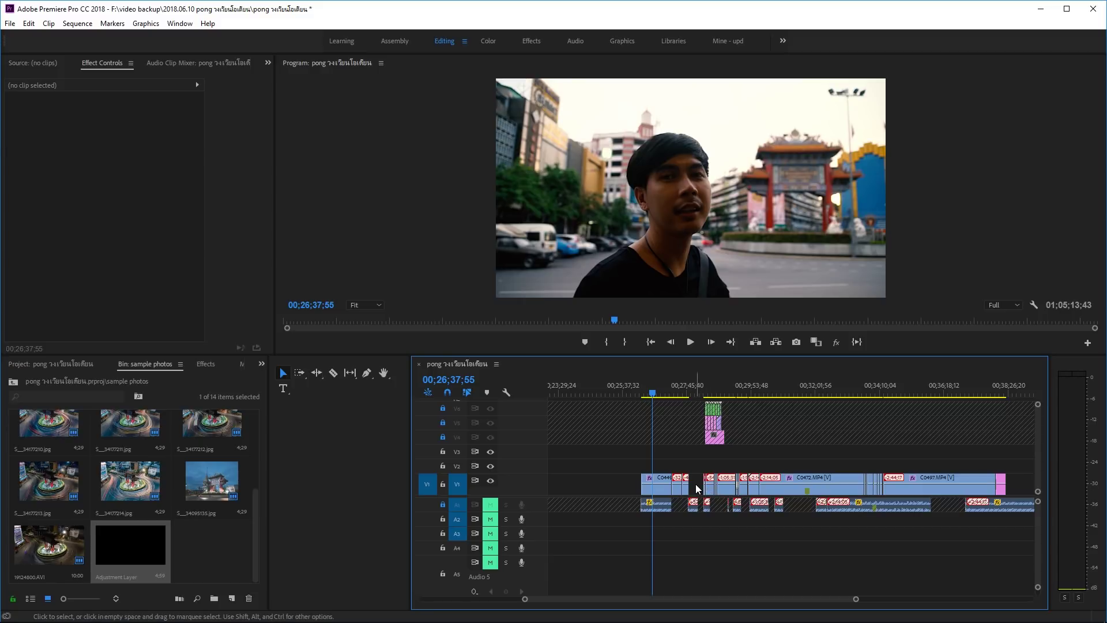